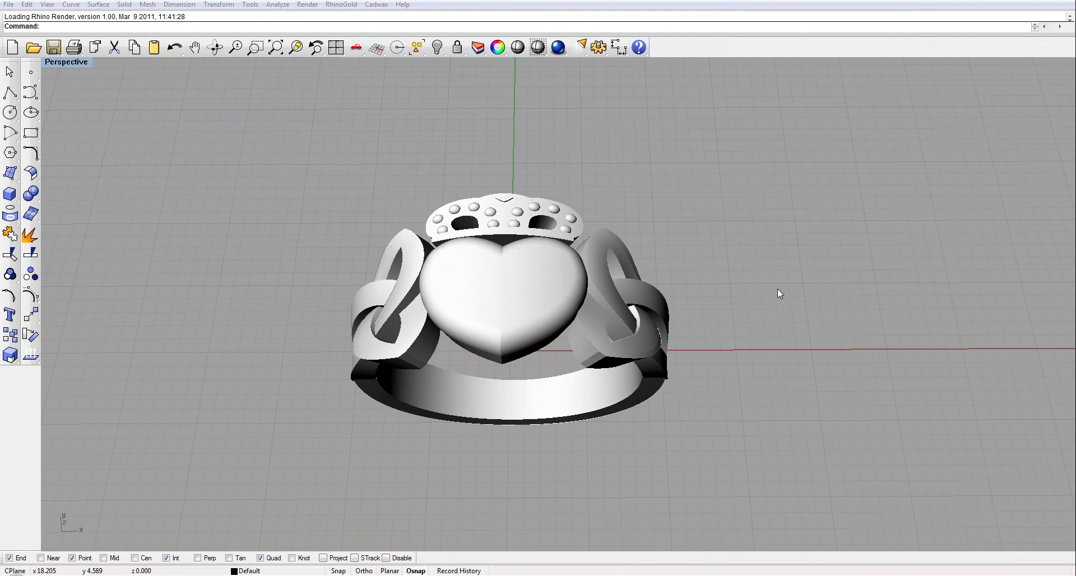
Switch the Perspective view to shaded display and inspect the heart, crown and knot shoulders of the ring.
right_click_drag(739, 187, 469, 136)
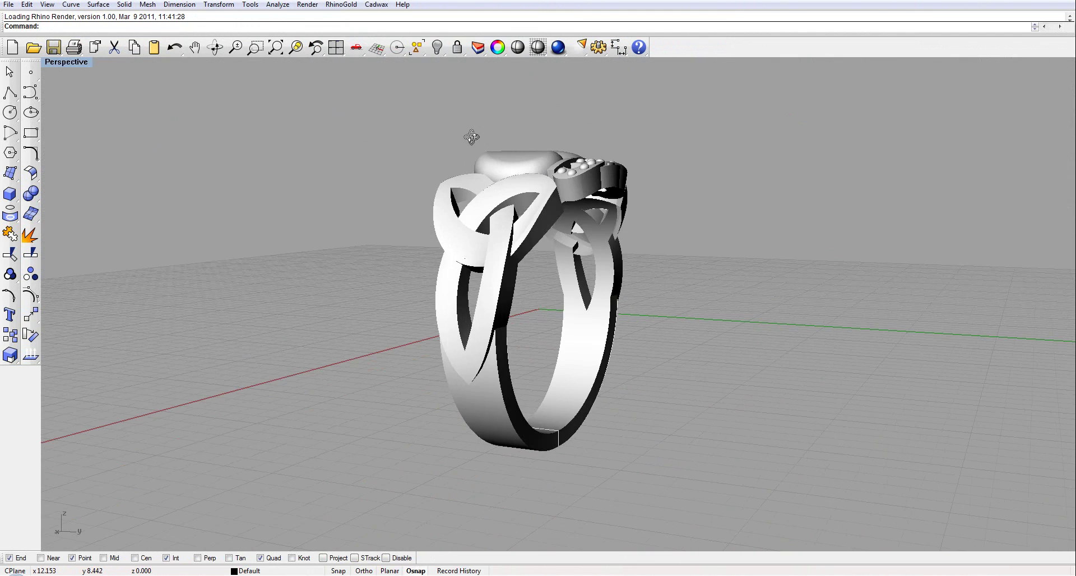
left_click(64, 62)
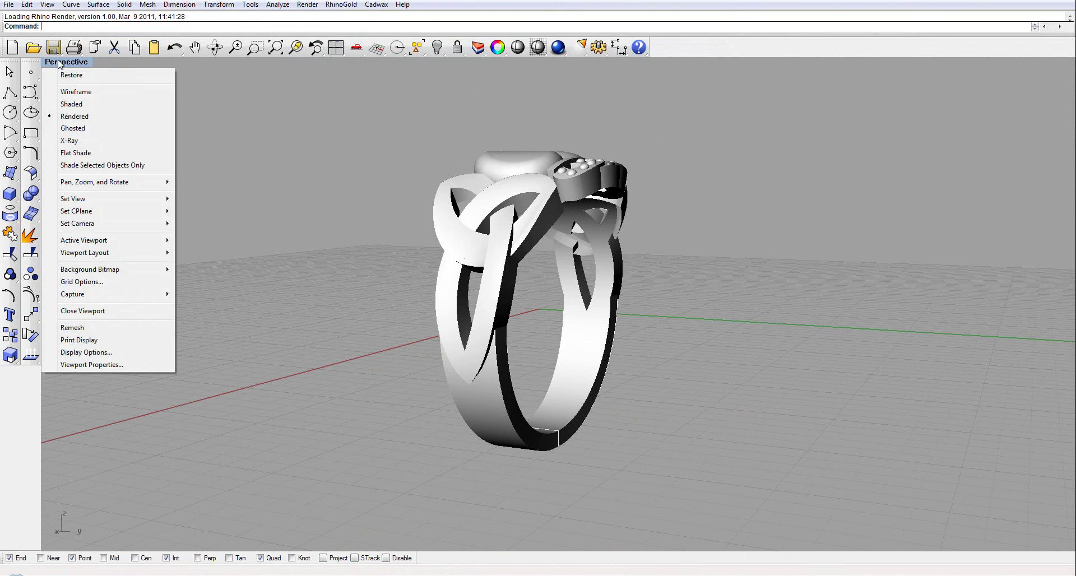
left_click(86, 106)
mouse_move(85, 102)
right_mouse_down()
mouse_move(267, 187)
mouse_move(349, 200)
mouse_move(532, 258)
mouse_move(560, 135)
right_mouse_up()
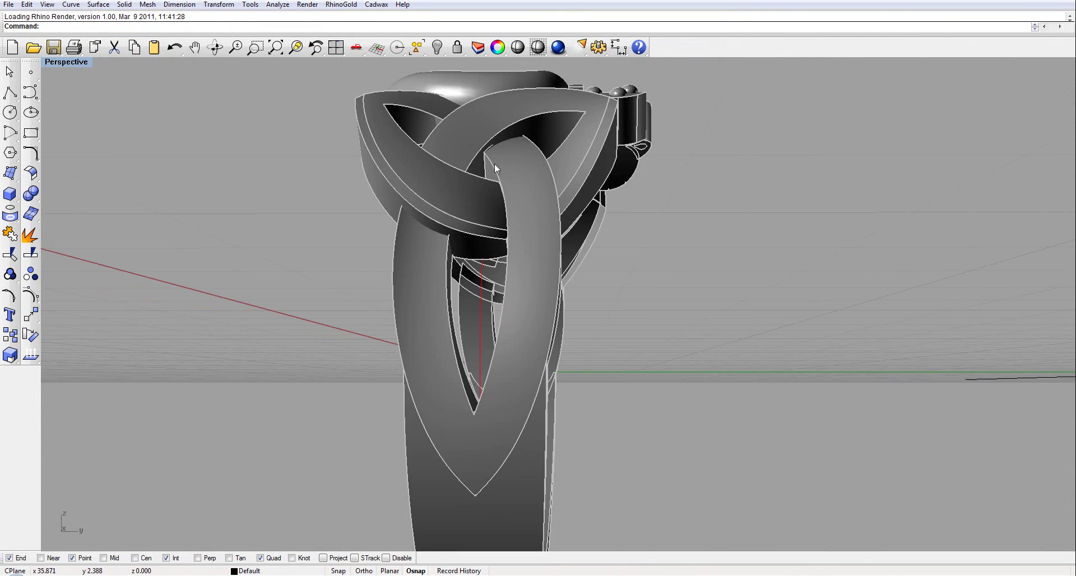
right_click_drag(368, 220, 543, 302)
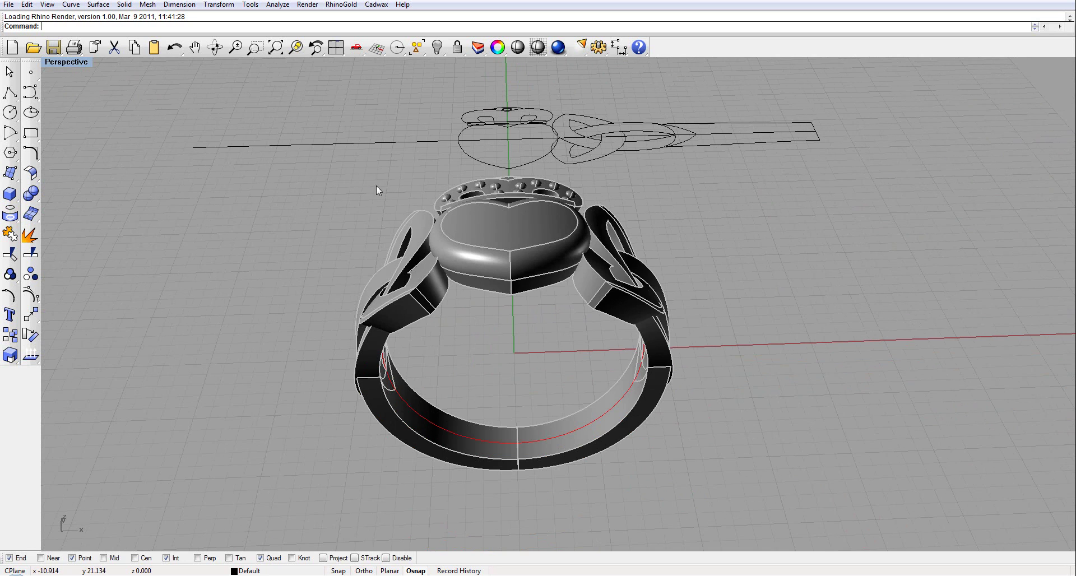
right_click_drag(377, 186, 371, 199)
scroll(433, 211, "up", 5)
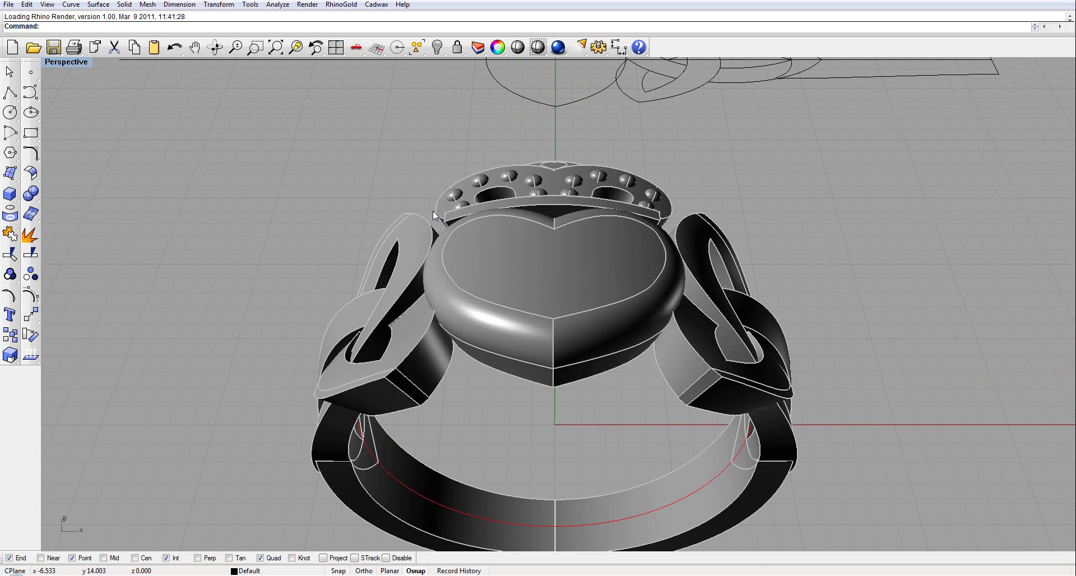
right_click_drag(422, 211, 407, 155, "shift")
scroll(415, 171, "down", 3)
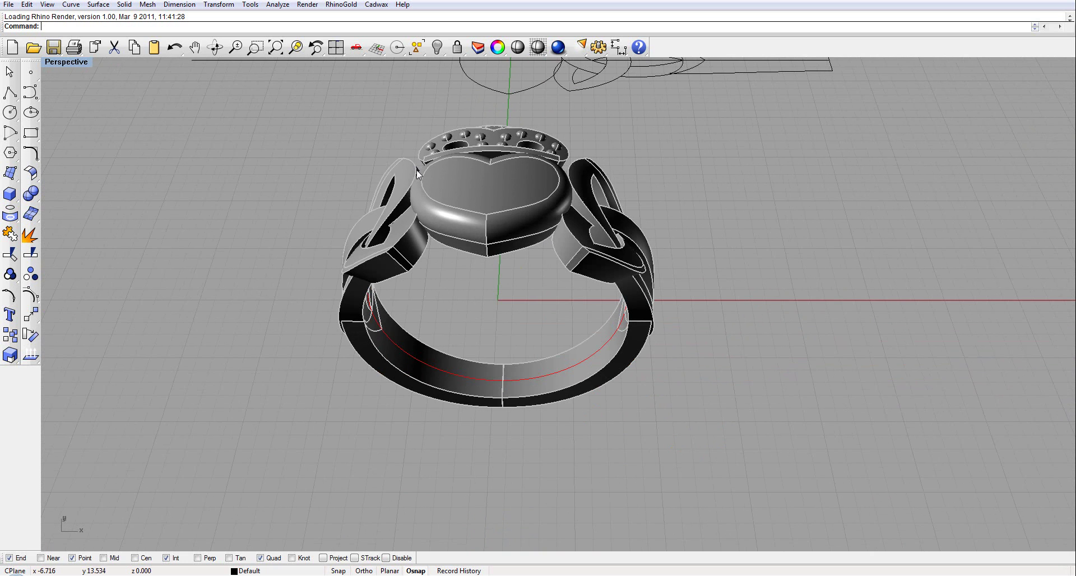
Restore the four-viewport layout and measure the length of the ring's inner circle curve in the Front view.
double_click(72, 62)
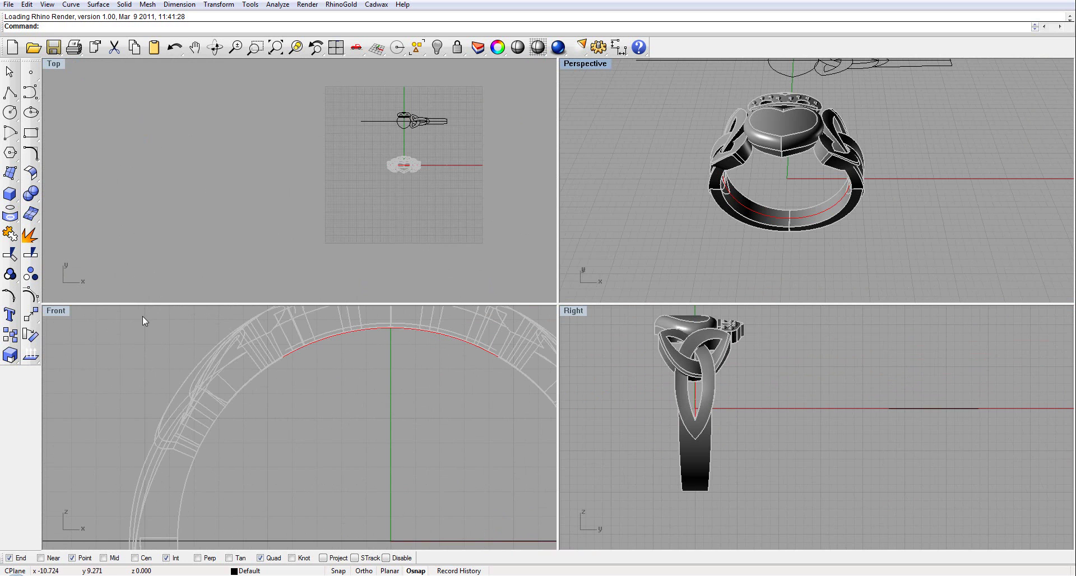
scroll(334, 396, "down", 4)
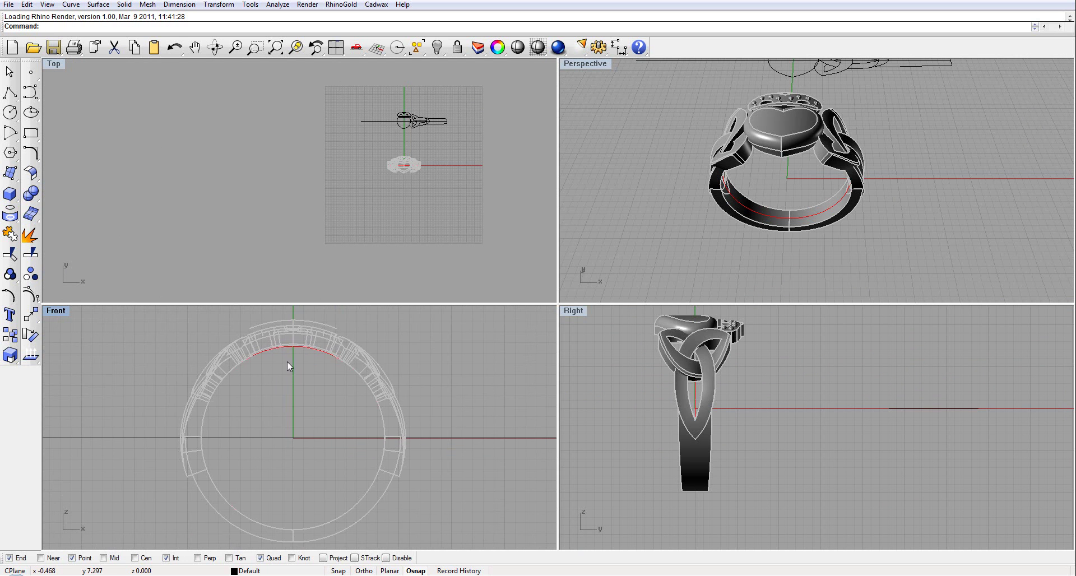
left_click(301, 349)
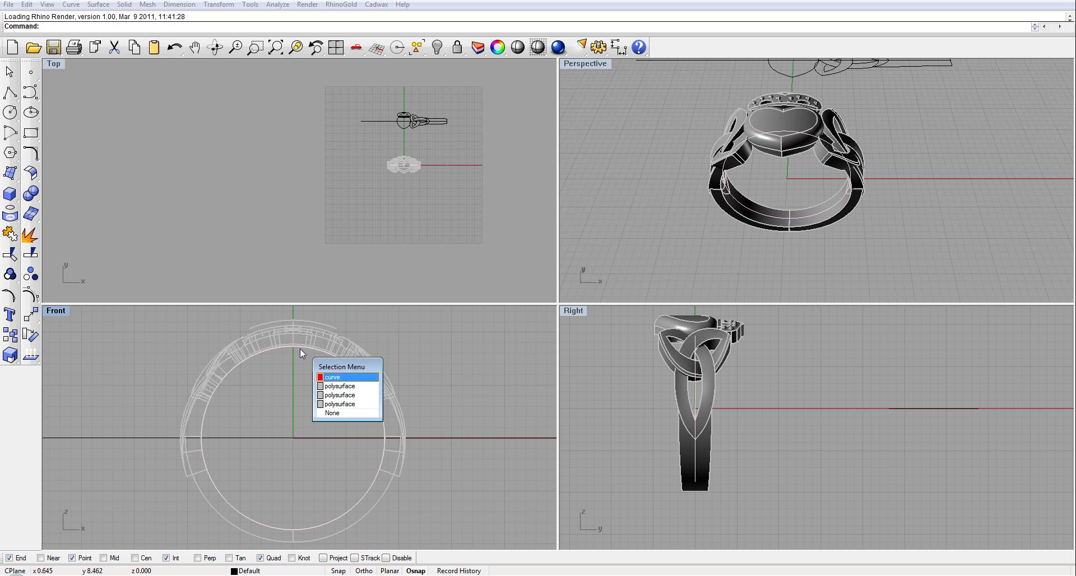
left_click(326, 380)
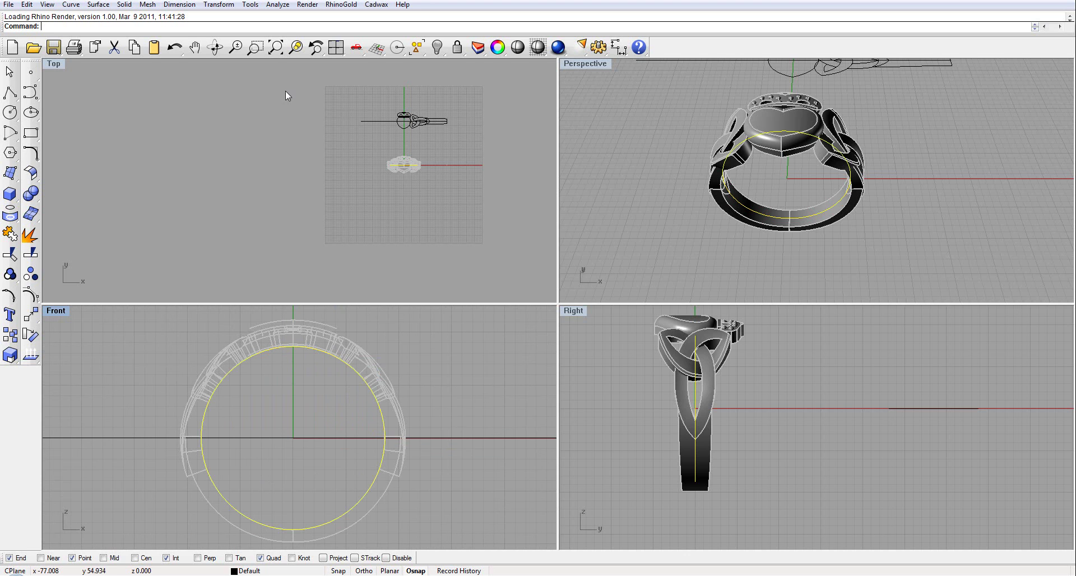
left_click(278, 5)
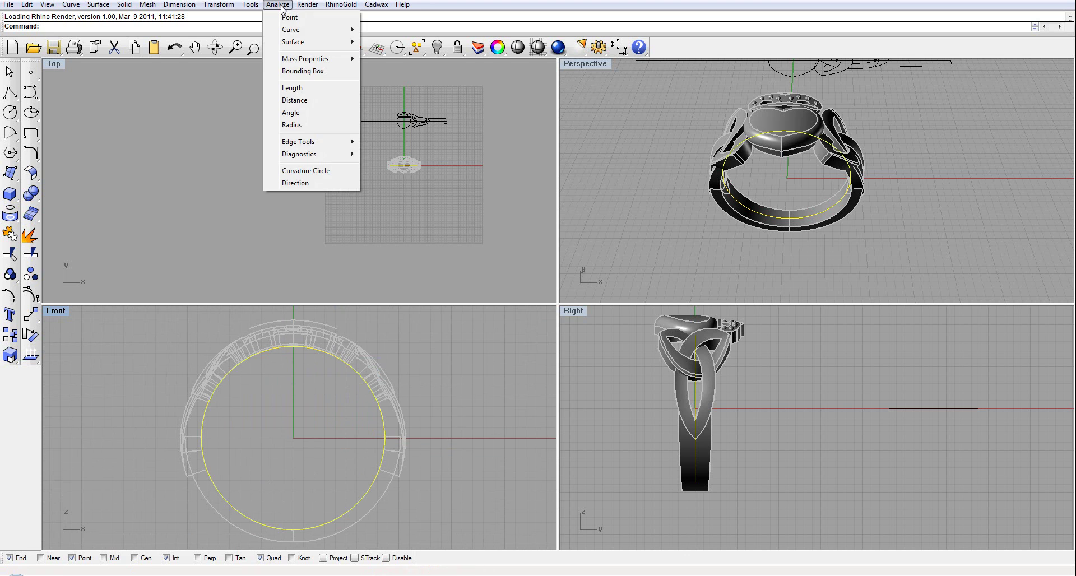
left_click(292, 88)
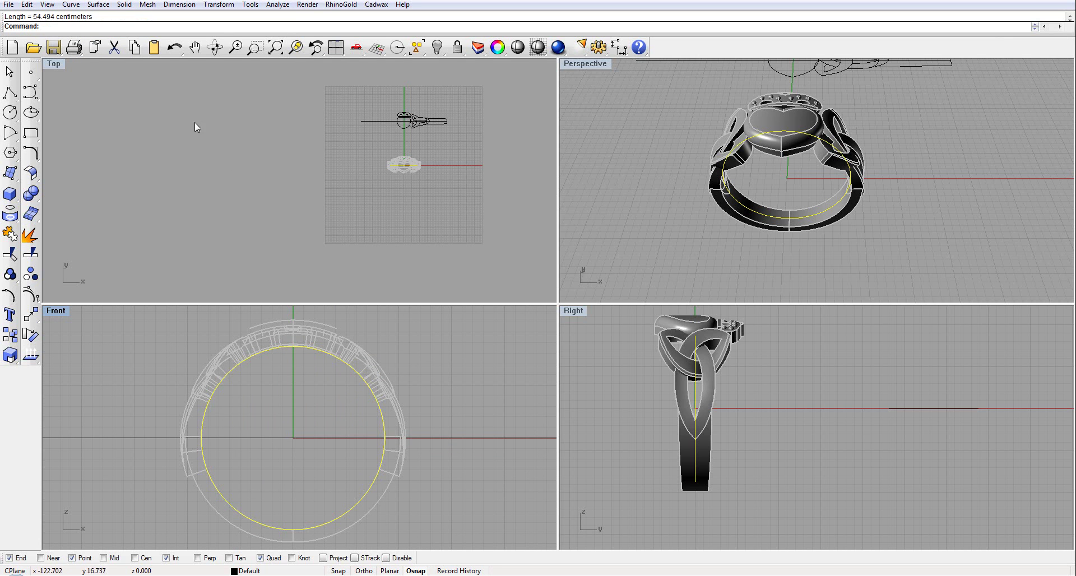
left_click(286, 196)
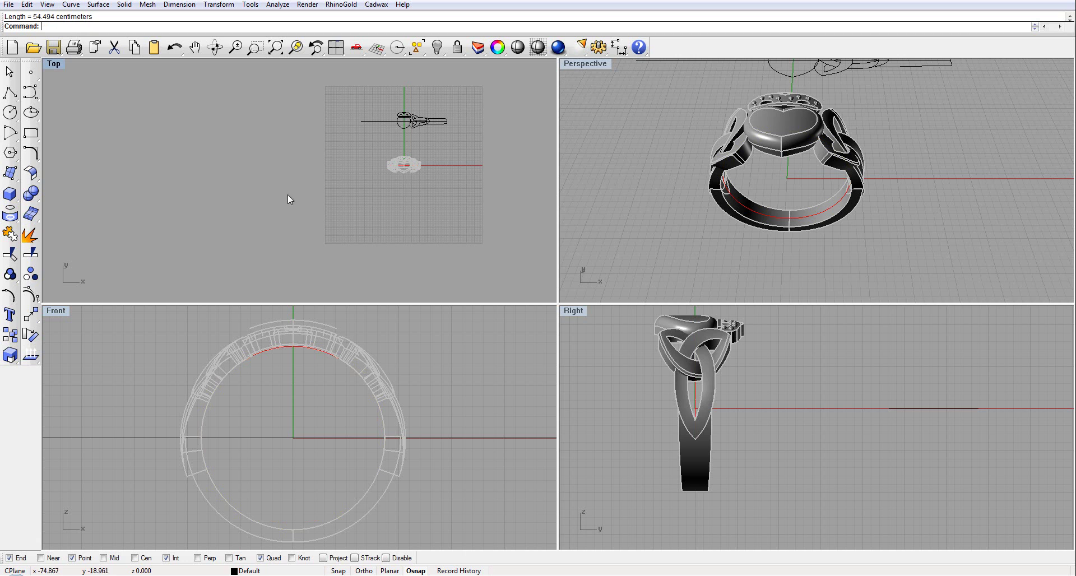
left_click(10, 93)
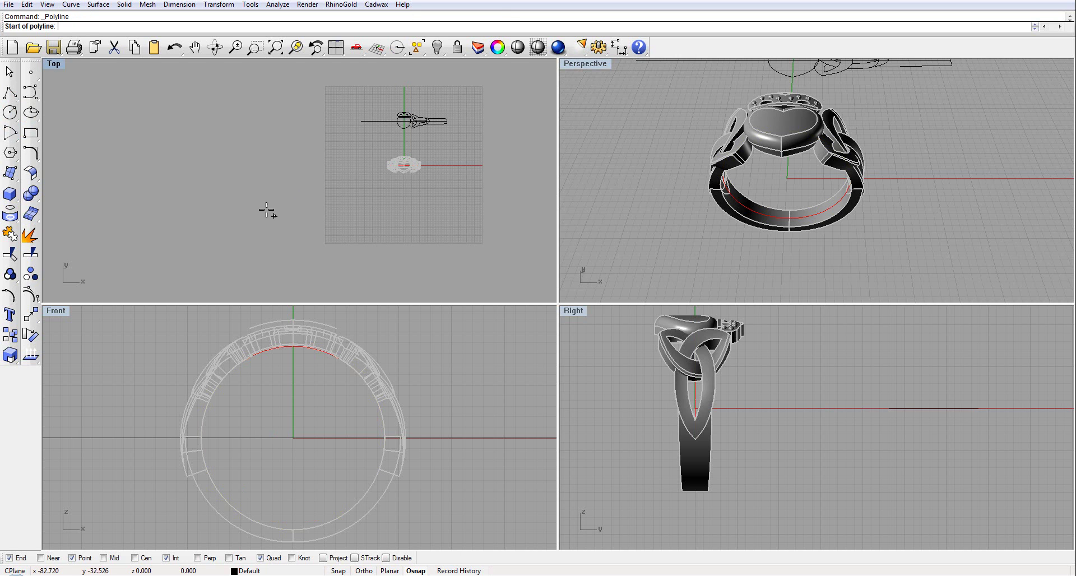
key("Escape")
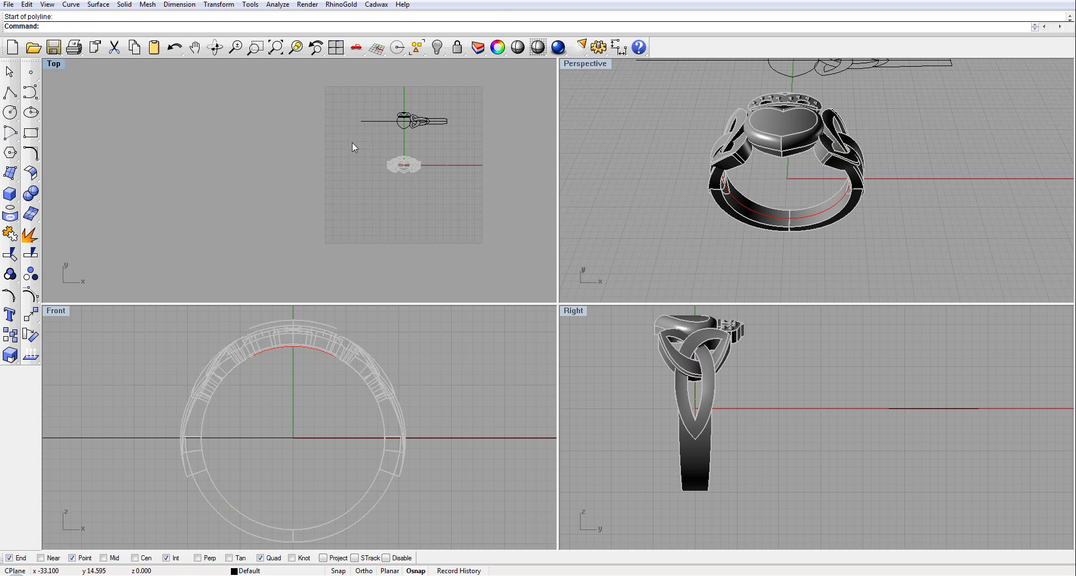
left_click(11, 92)
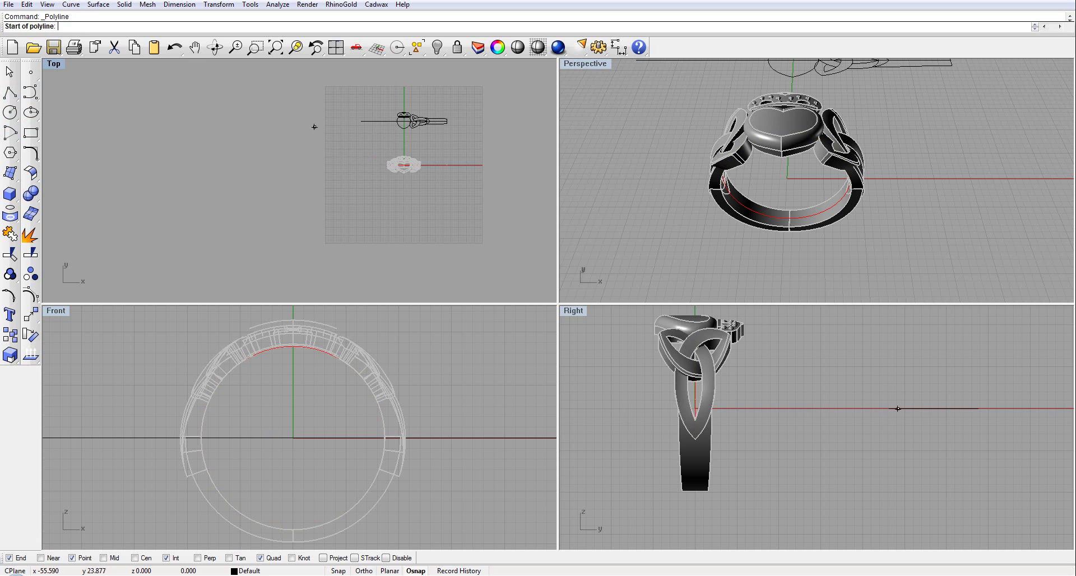
left_click(349, 145)
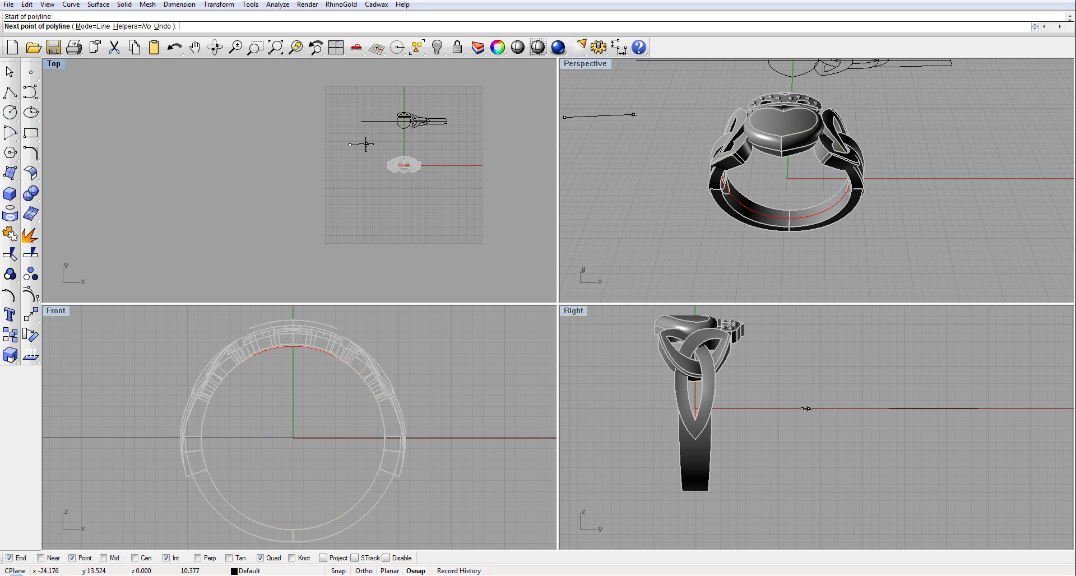
type("54")
key("BackSpace")
key("BackSpace")
key("BackSpace")
key("Escape")
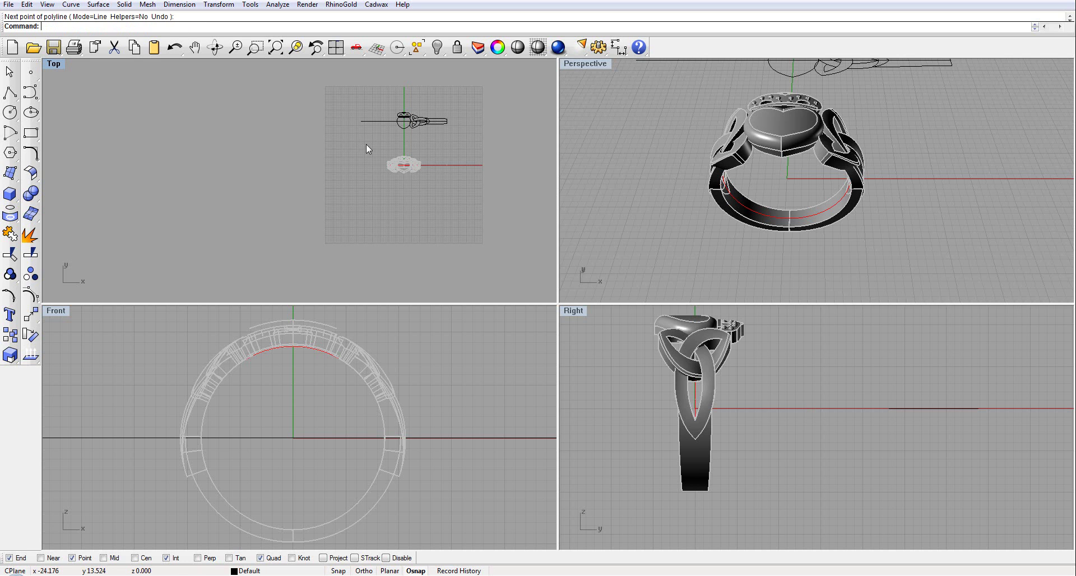
Maximize the Top view and examine the flat layout of centre line, crown, heart, knot and band curves.
scroll(375, 129, "up", 3)
left_click(382, 118)
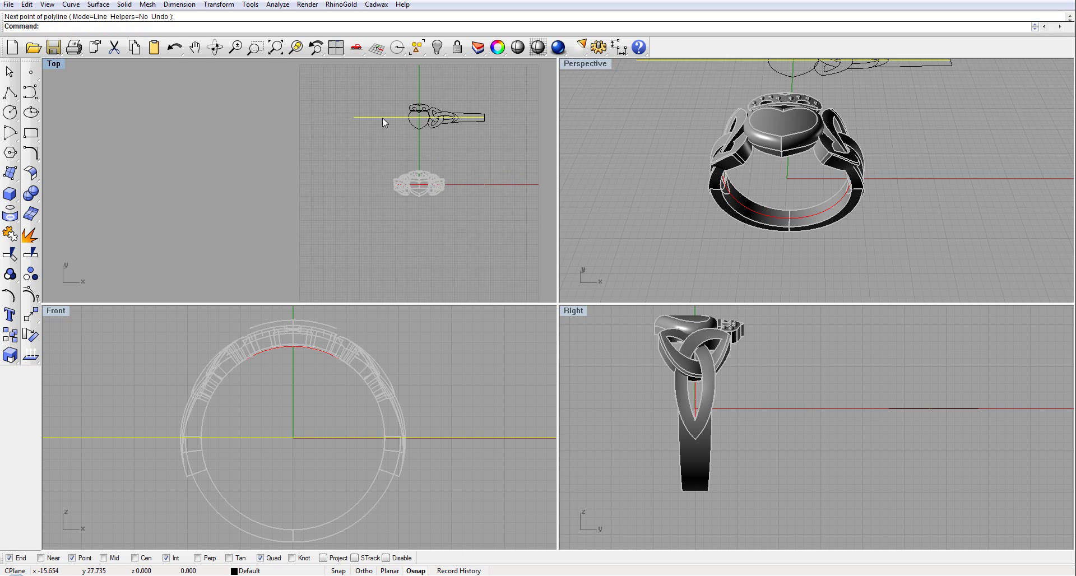
key("Escape")
right_click_drag(384, 119, 345, 130)
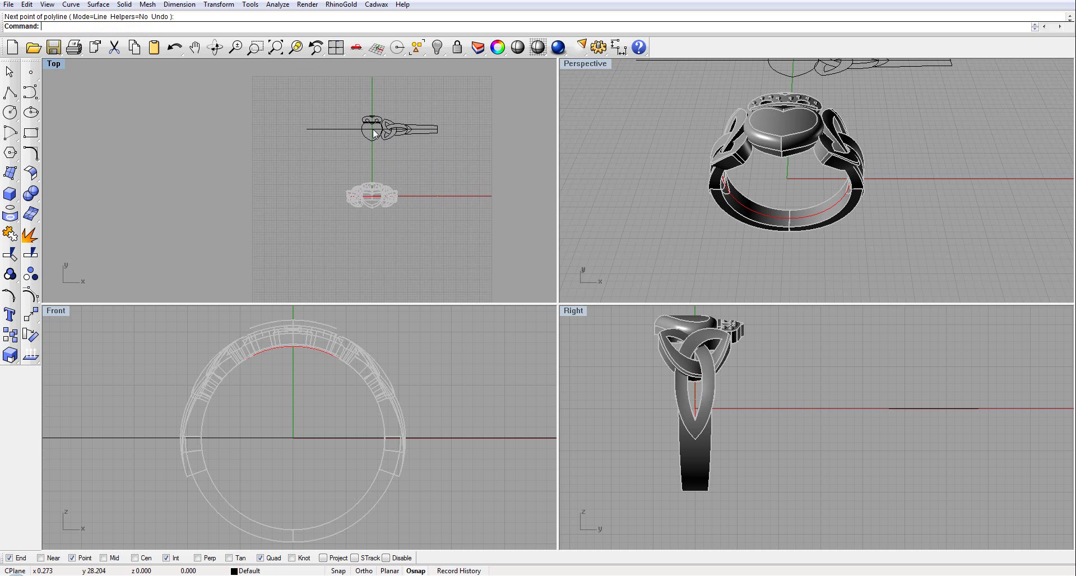
double_click(56, 66)
scroll(773, 245, "up", 4)
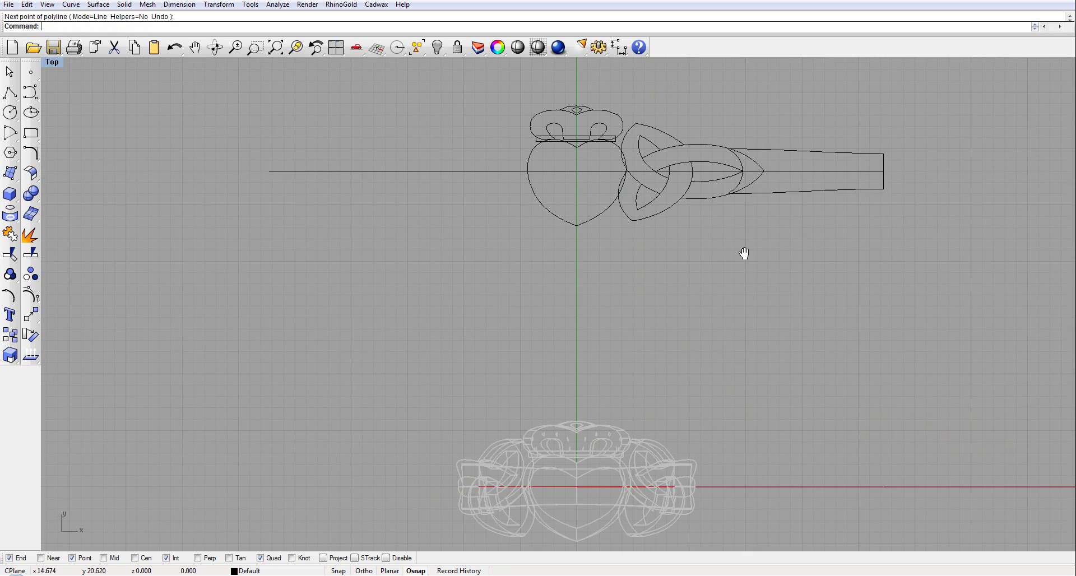
right_click_drag(774, 236, 630, 317)
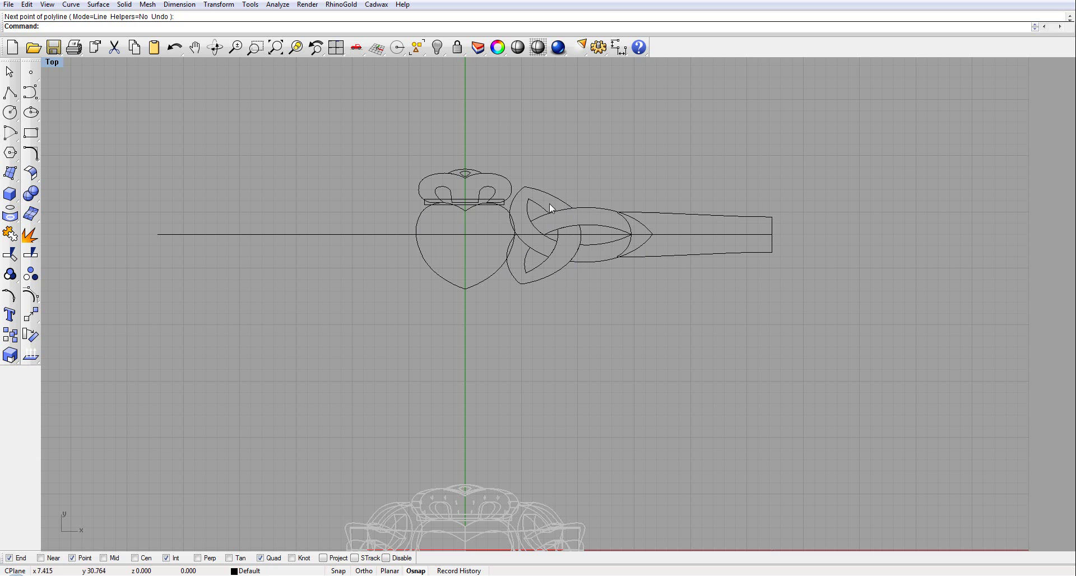
scroll(559, 207, "up", 6)
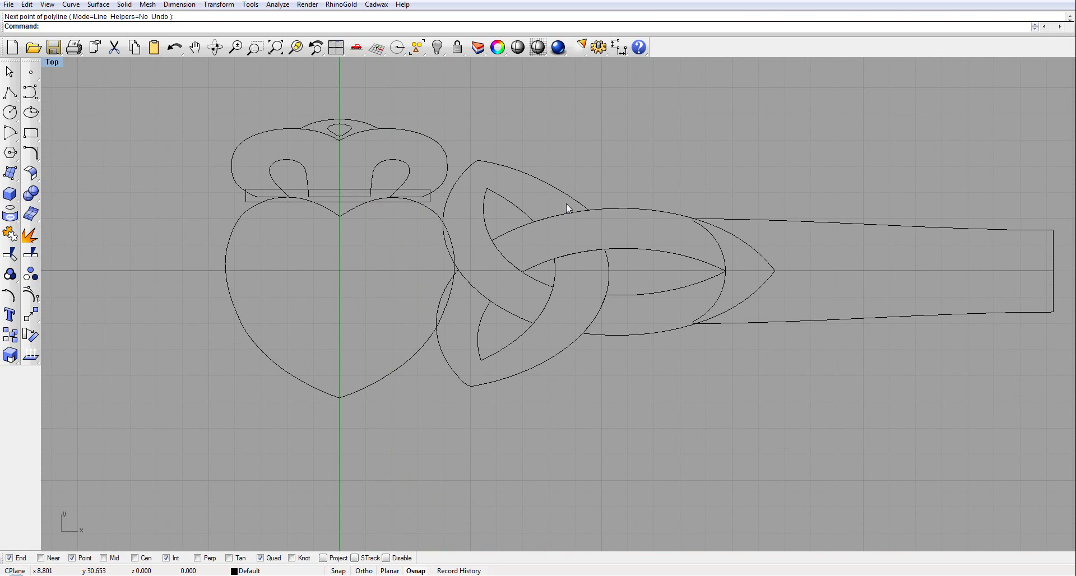
scroll(587, 185, "down", 2)
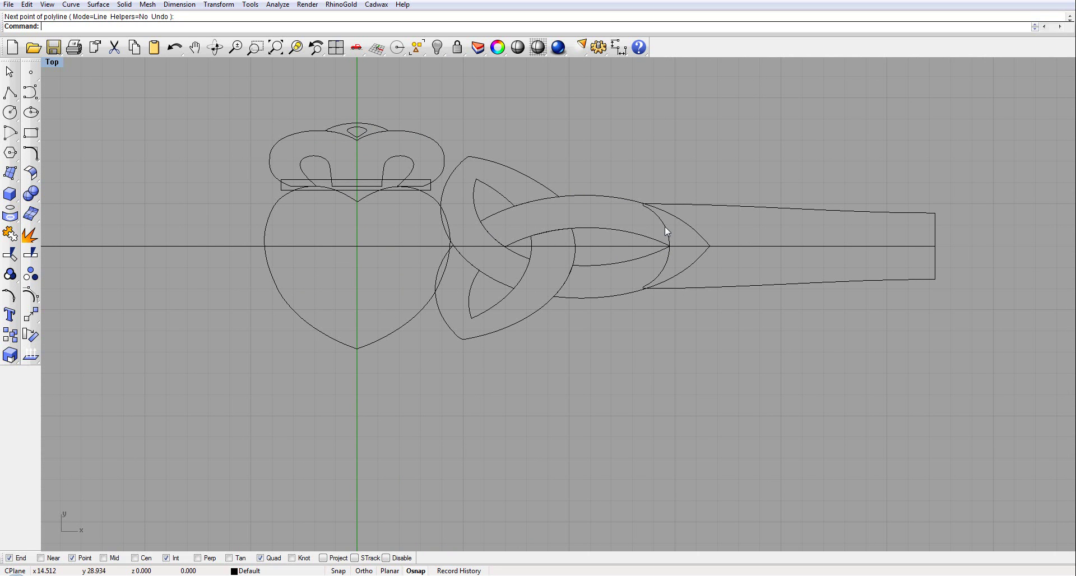
Hide the tapered band outline and the heart and crown drawing, leaving only the knot curves and centre line in the Top view.
left_click(626, 232)
left_click(595, 173)
left_click(543, 187)
left_click(588, 167)
left_click(542, 303)
left_click(622, 158)
left_click(930, 216)
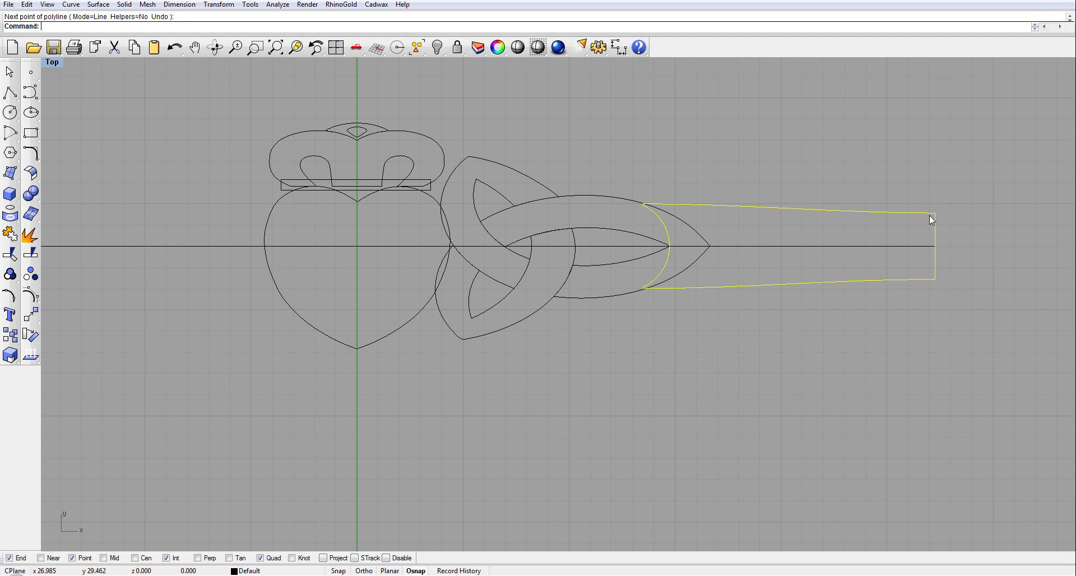
left_click(437, 48)
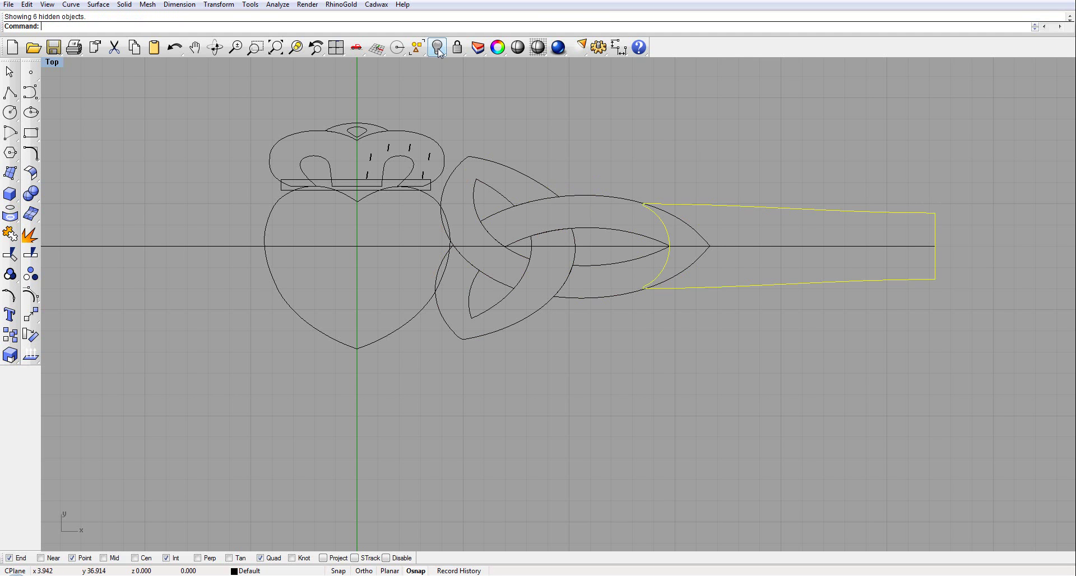
left_click(438, 48)
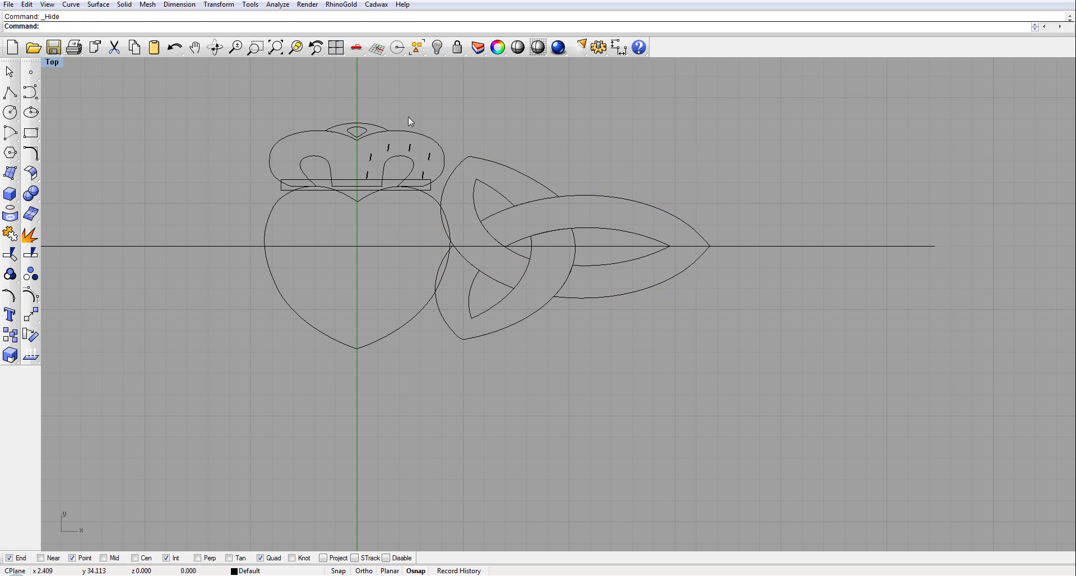
left_click_drag(351, 223, 351, 223)
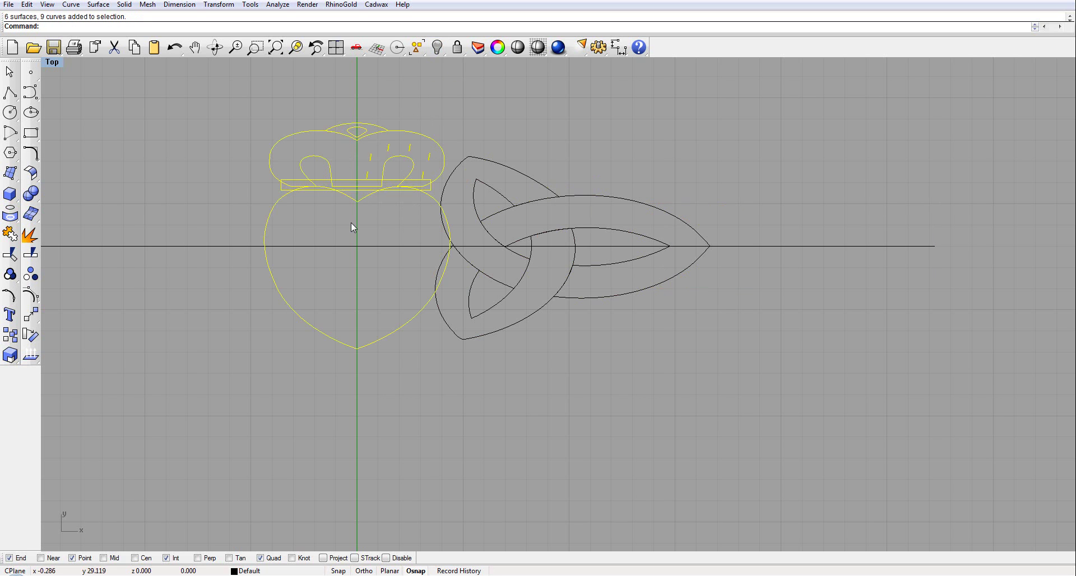
left_click(438, 48)
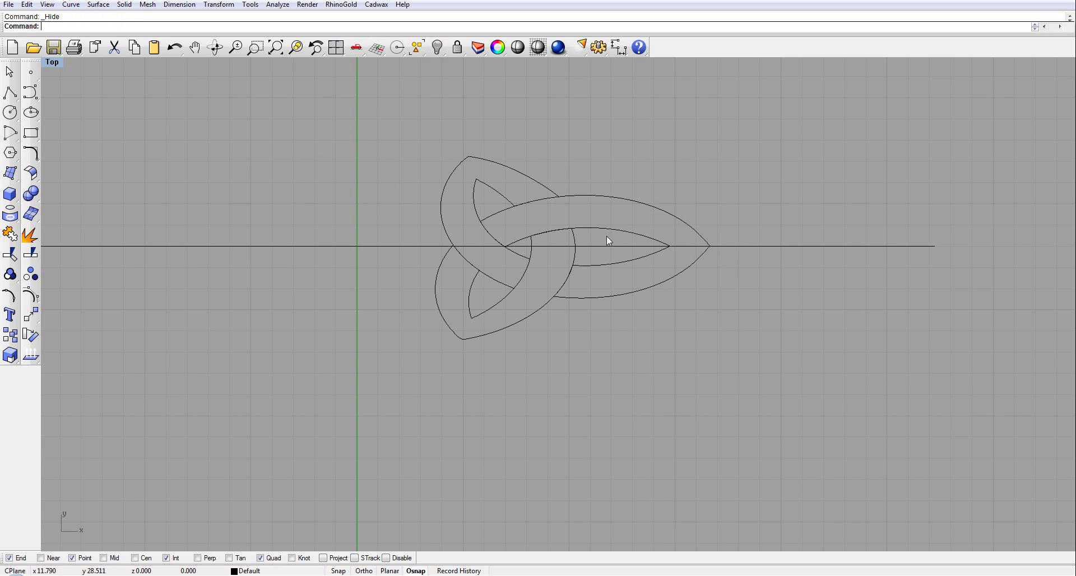
Select the three interlaced knot outlines to check them, restore the four-viewport layout and clear the selection.
scroll(615, 234, "up", 2)
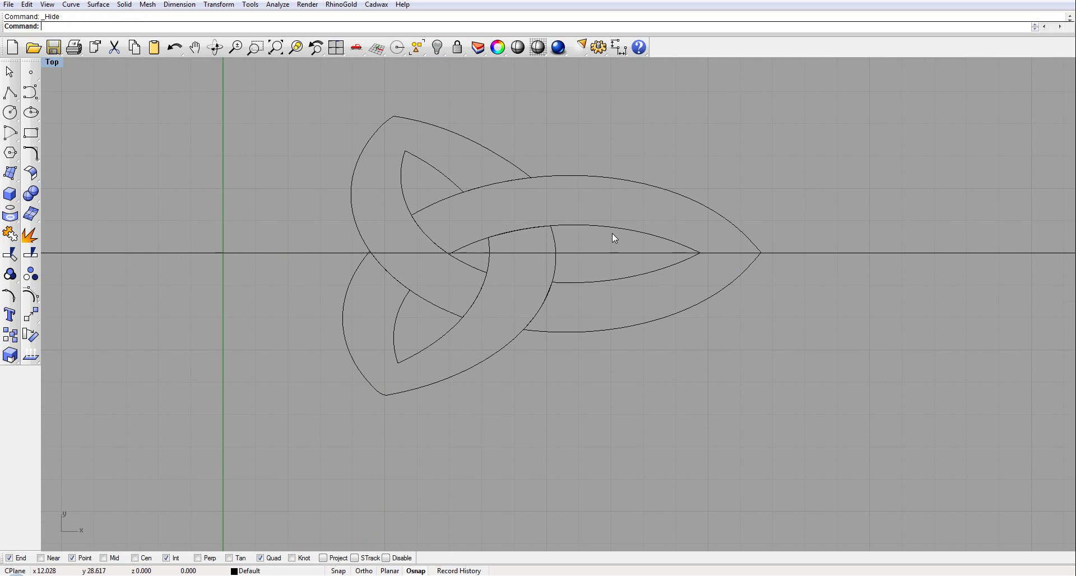
left_click(674, 193)
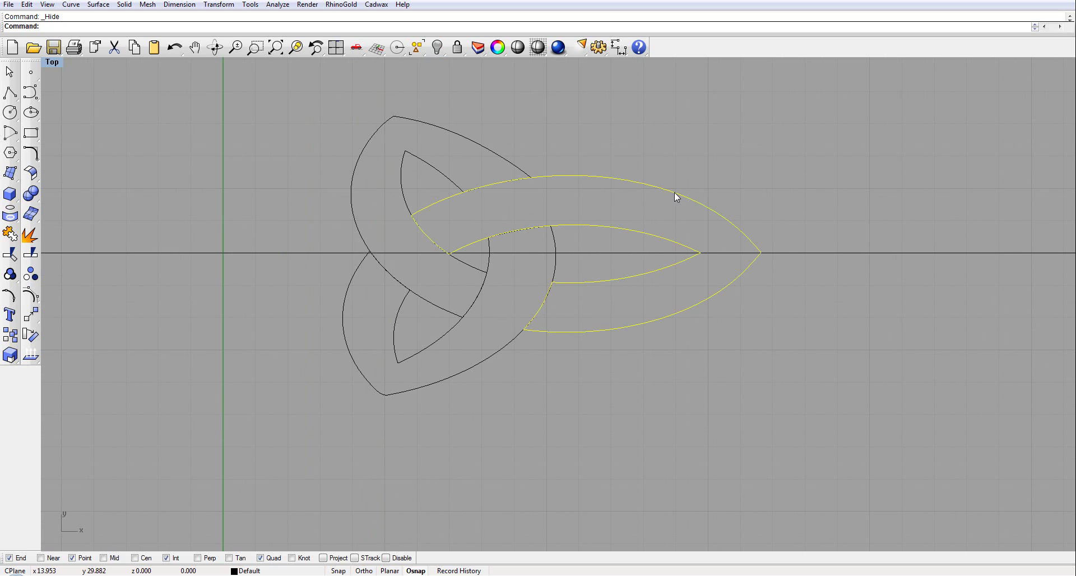
left_click(502, 159, "shift")
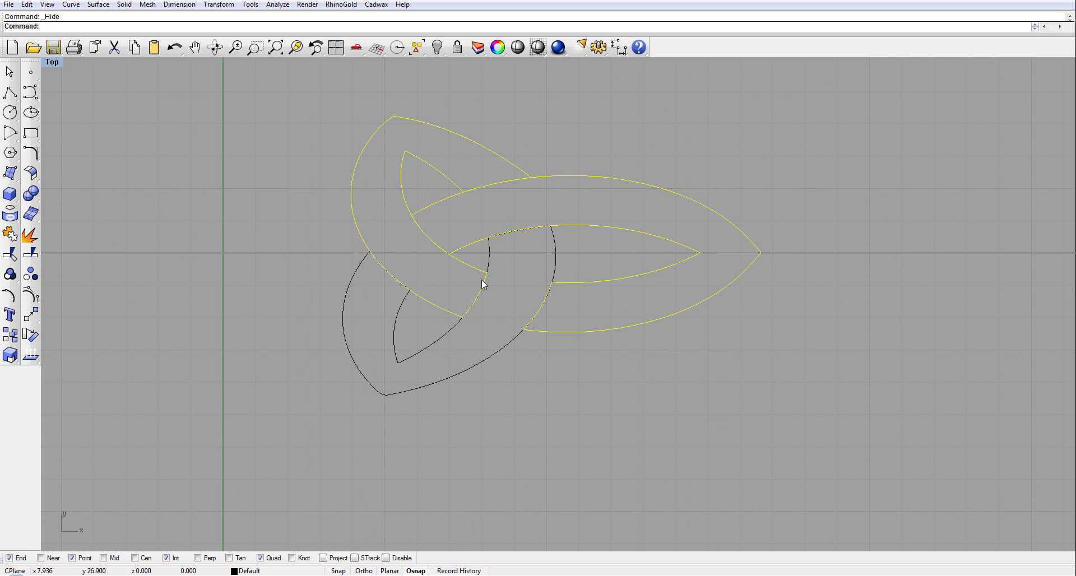
left_click(435, 337, "shift")
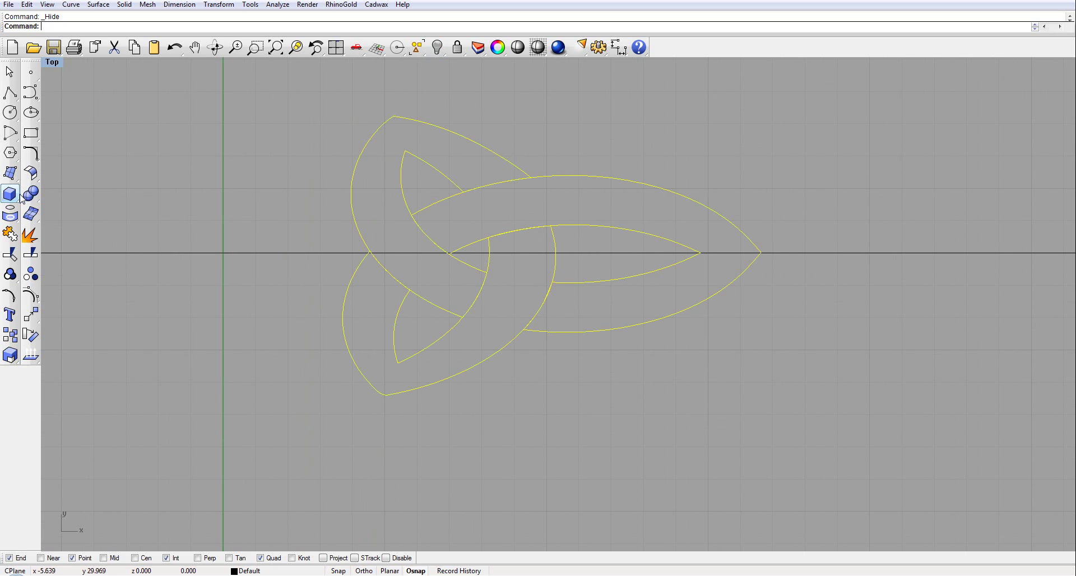
double_click(62, 61)
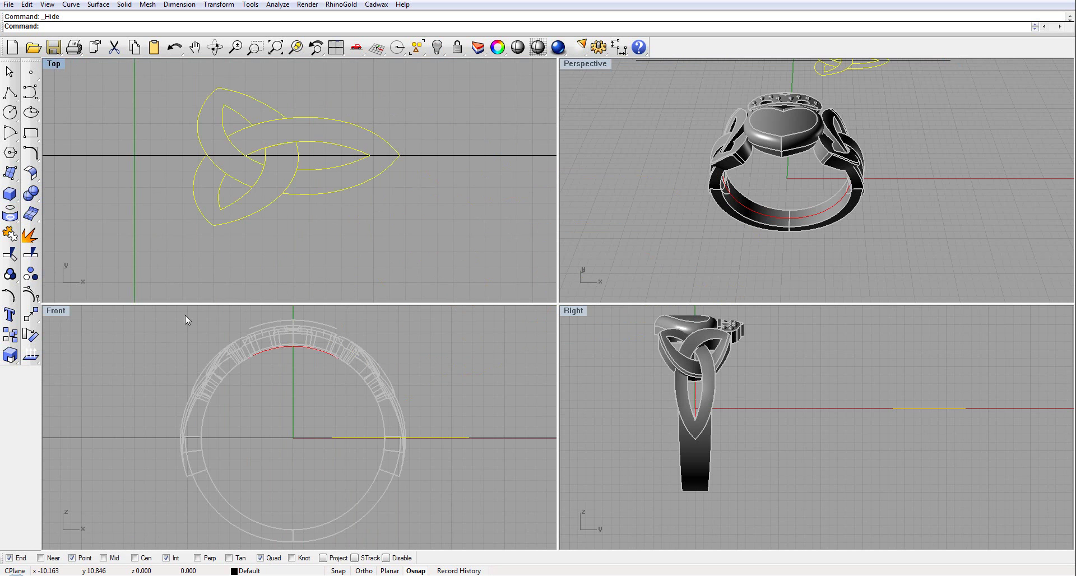
left_click(462, 243)
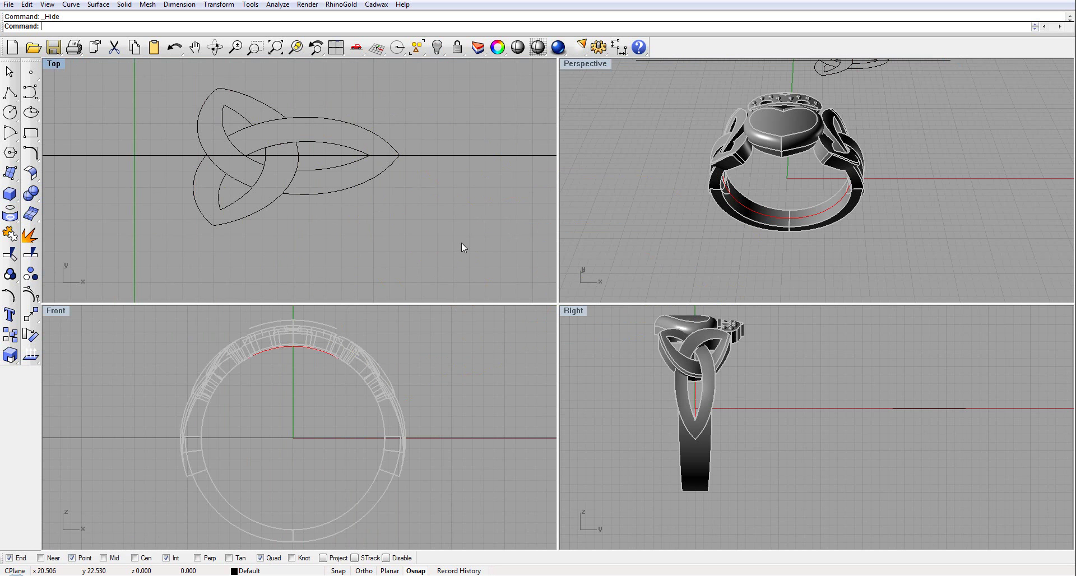
Select all the ring geometry in the Front view, exclude the knot curves, and hide it.
scroll(696, 354, "down", 3)
scroll(524, 341, "down", 3)
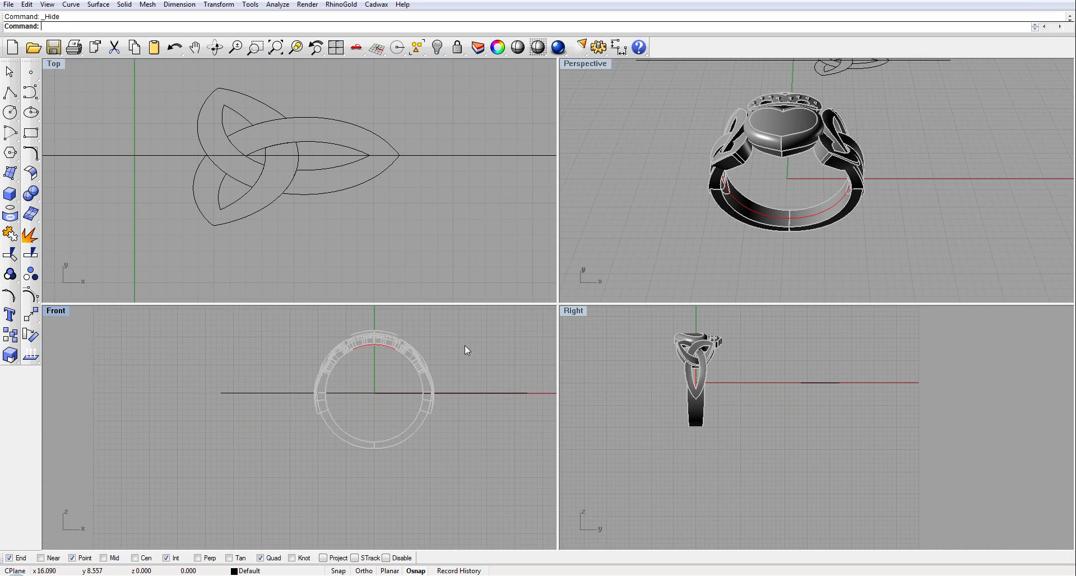
left_click_drag(311, 365, 311, 365)
left_click(289, 349)
left_click_drag(284, 332, 455, 472)
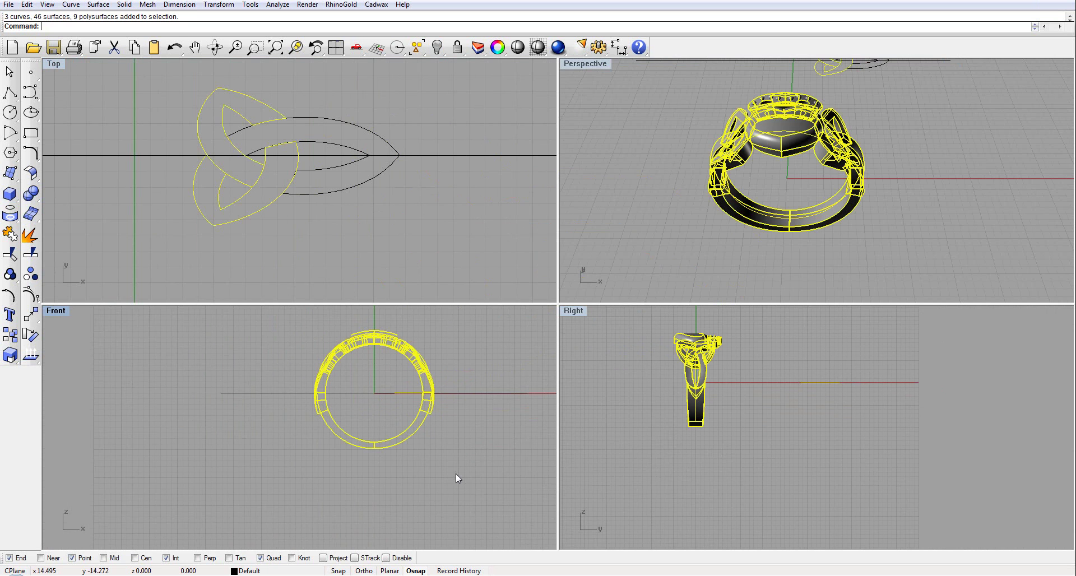
left_click(234, 217, "ctrl")
left_click(237, 184, "ctrl")
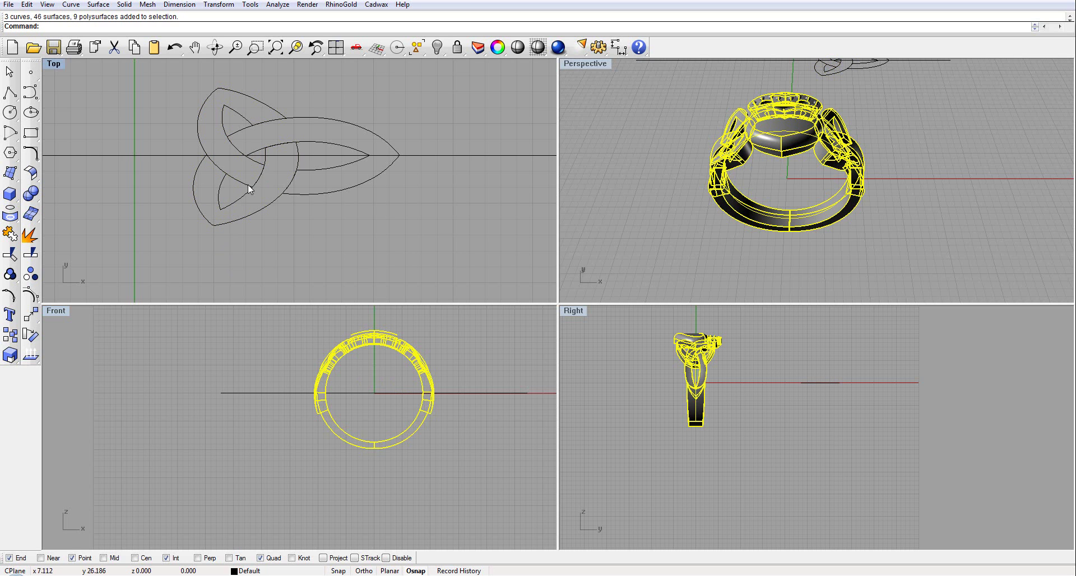
left_click(436, 50)
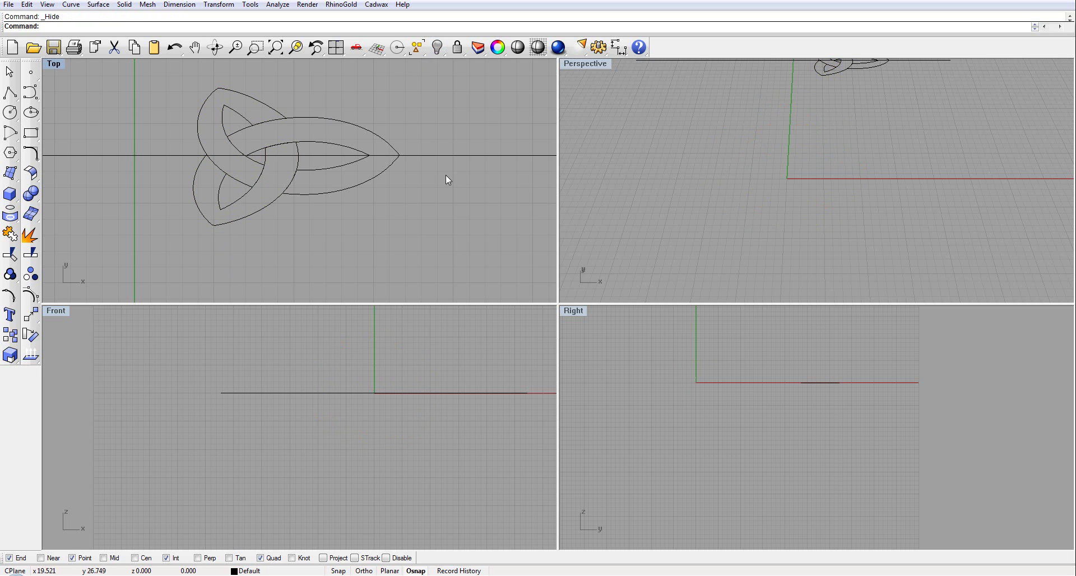
Extrude the three closed knot outlines into capped solids with an extrusion distance of 2.
left_click_drag(174, 73, 423, 262)
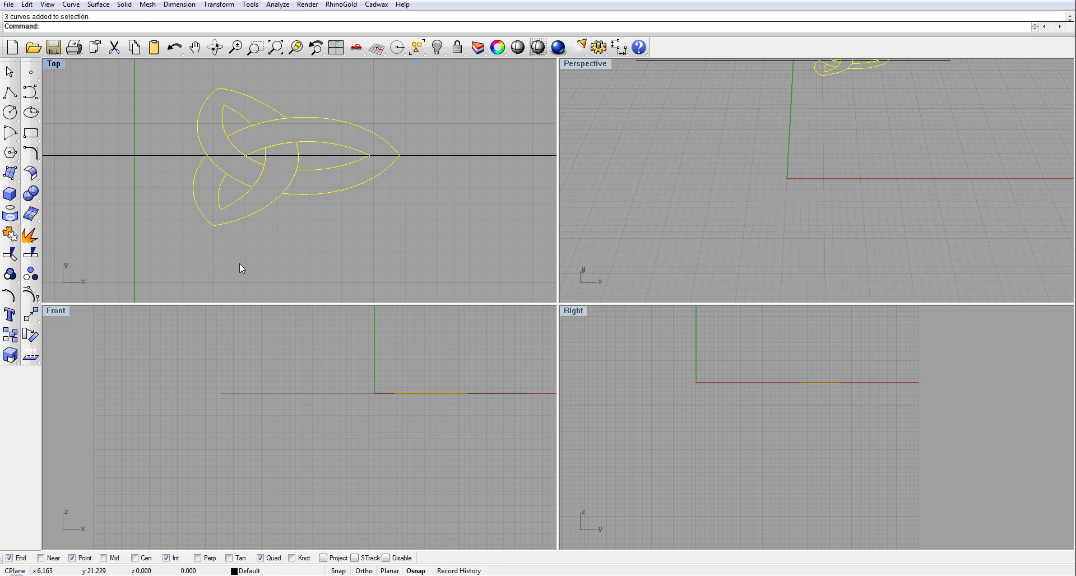
left_click(11, 195)
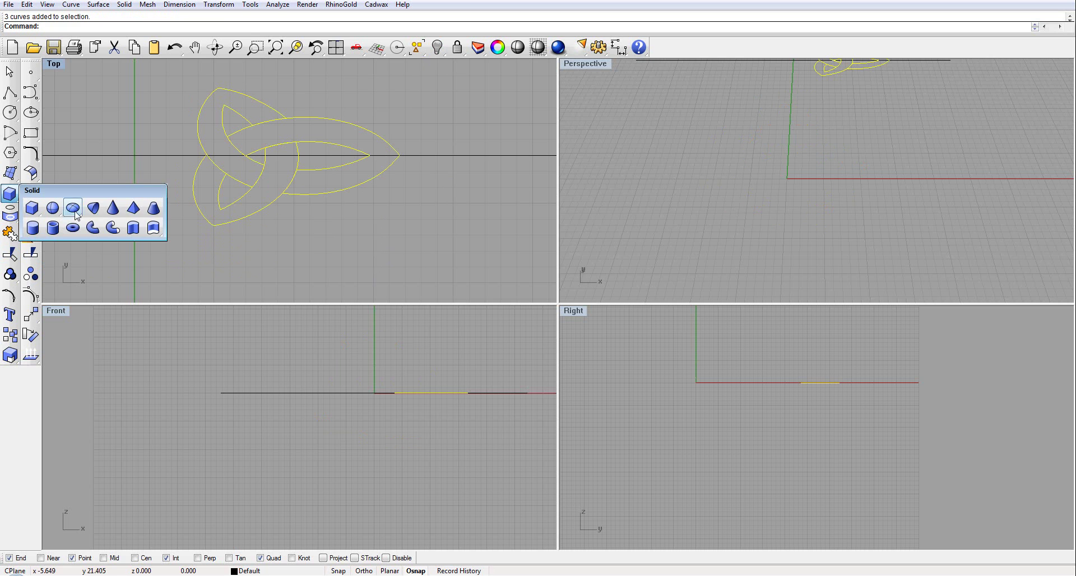
left_click(133, 228)
key("Return")
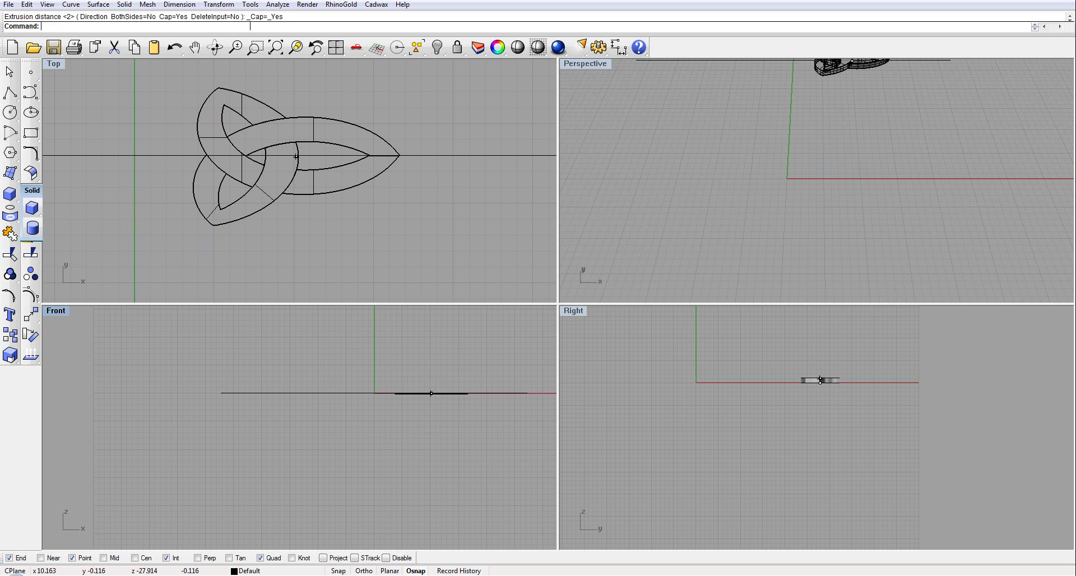
key("Return")
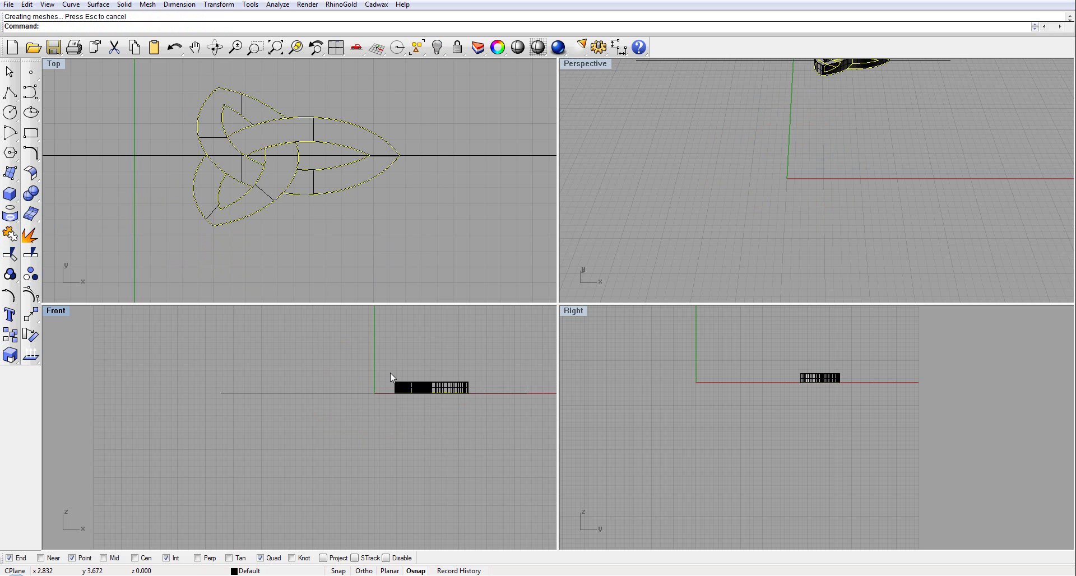
Turn off the surface isocurve display for the extruded knot solids and clear the selection.
left_click(395, 254)
right_click_drag(728, 119, 815, 156)
left_click_drag(708, 99, 977, 224)
key("F3")
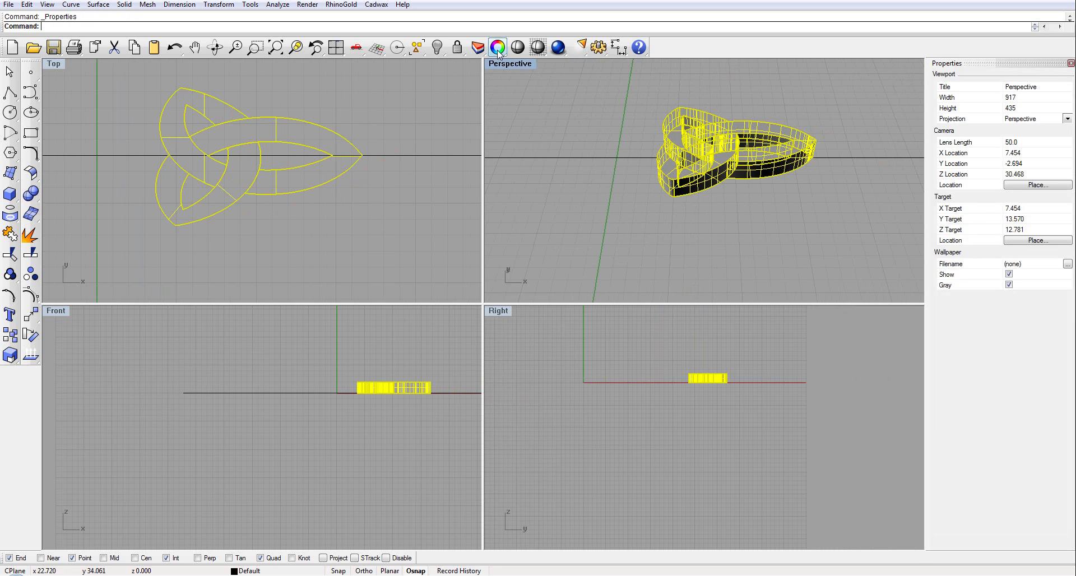
left_click(1007, 221)
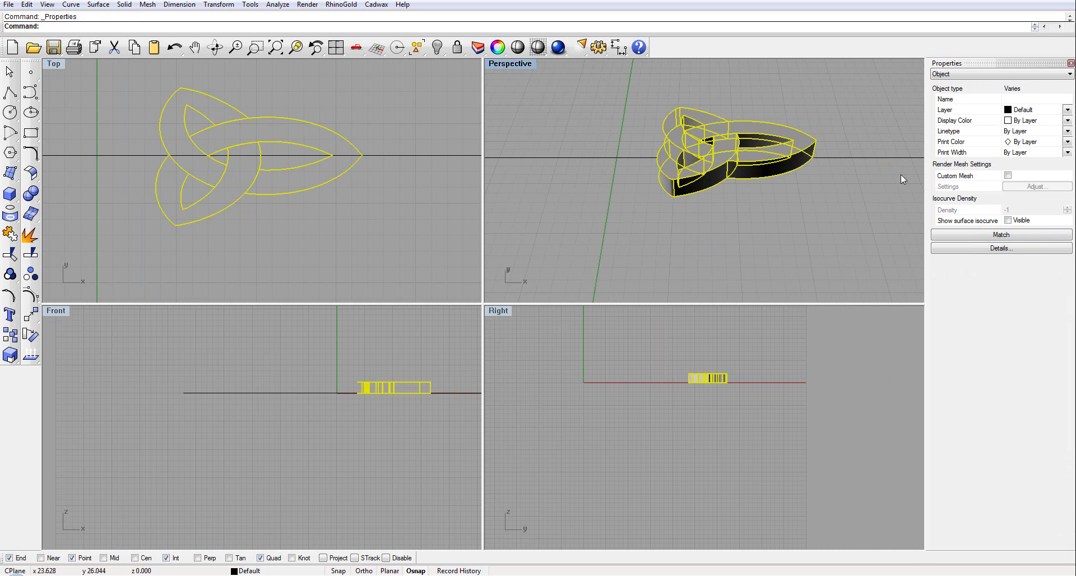
left_click(836, 121)
Set the Front and Top views to Shaded display mode and close the object properties.
right_click_drag(446, 354, 359, 361)
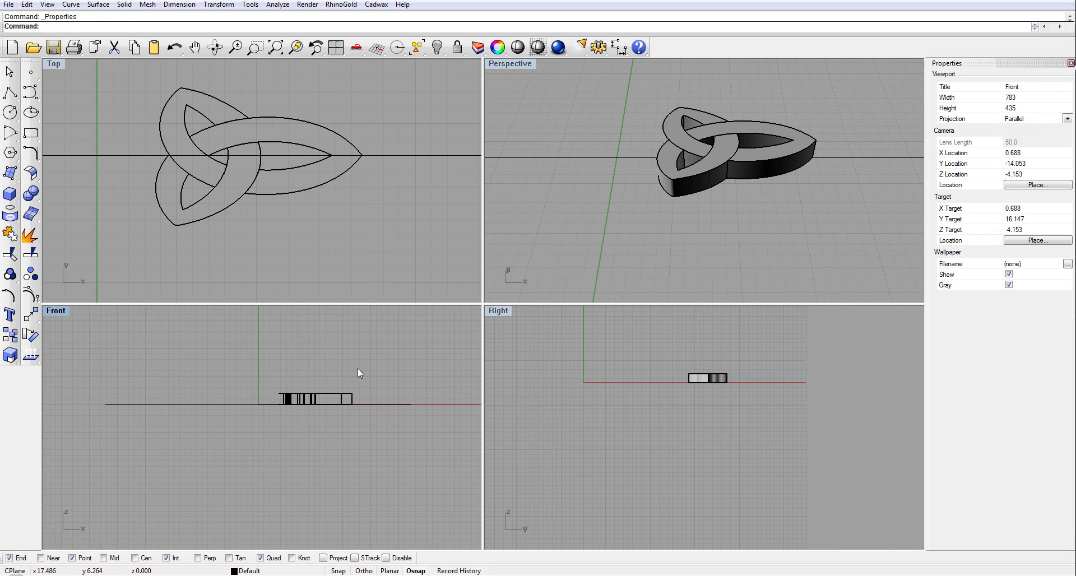
left_click(55, 311)
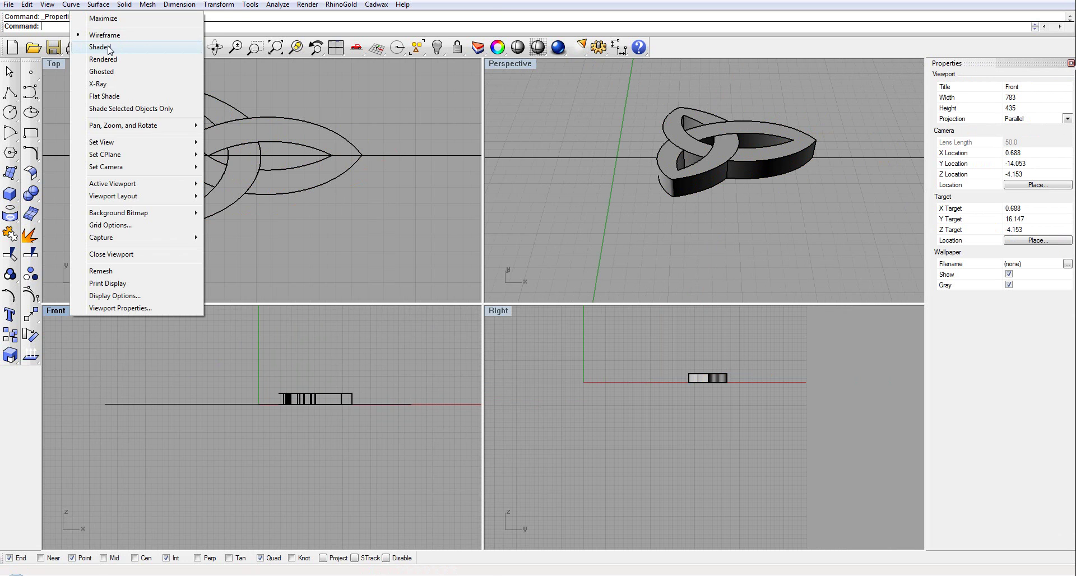
left_click(133, 47)
right_click(95, 75)
right_click_drag(620, 351, 619, 352)
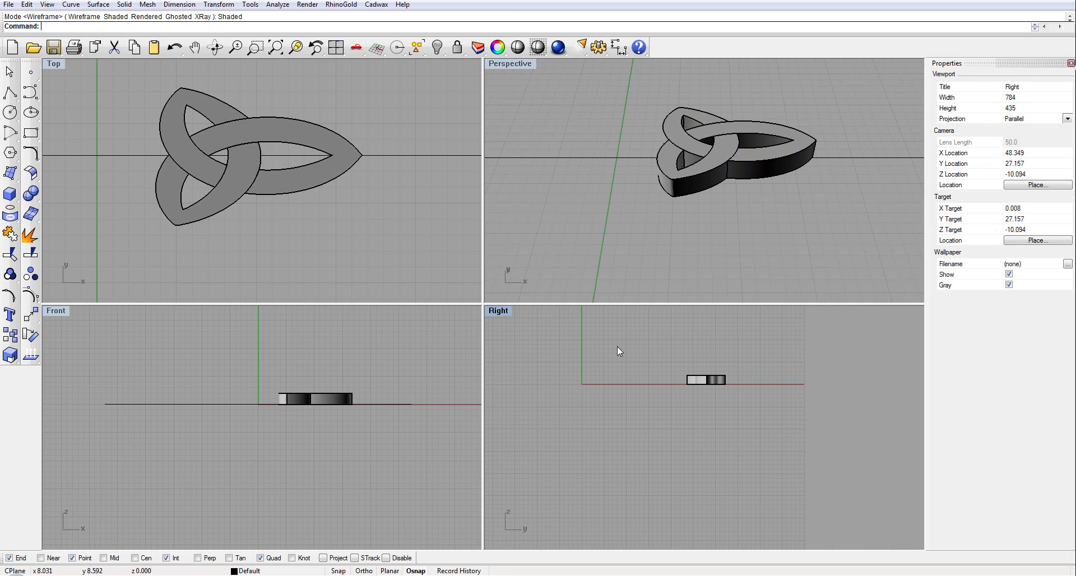
left_click(1071, 63)
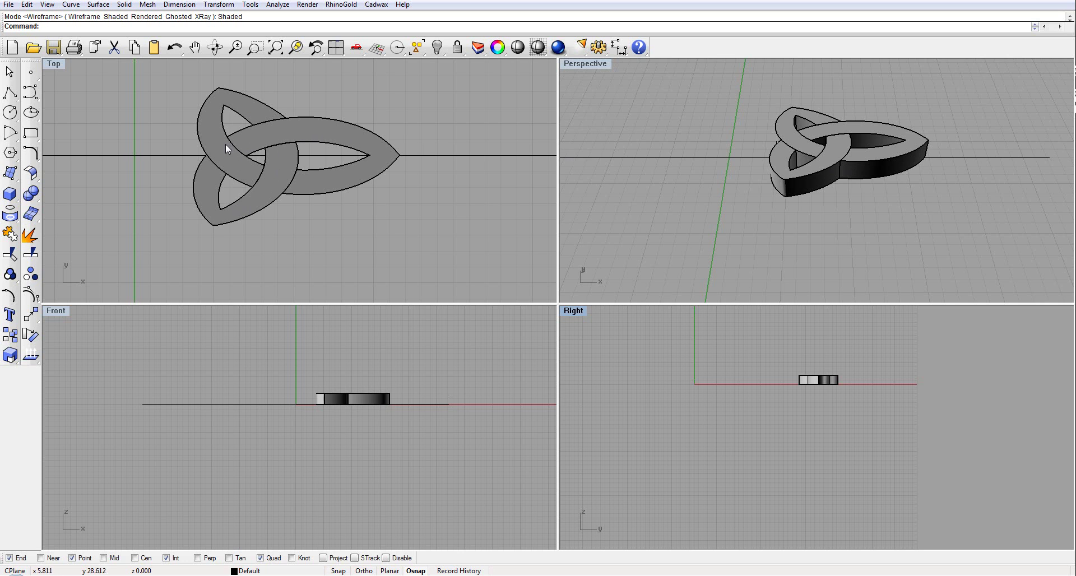
Start Cage Edit on the long knot loop using a world-aligned bounding box, 4 × 4 × 4 cage points and Global region.
left_click(347, 144)
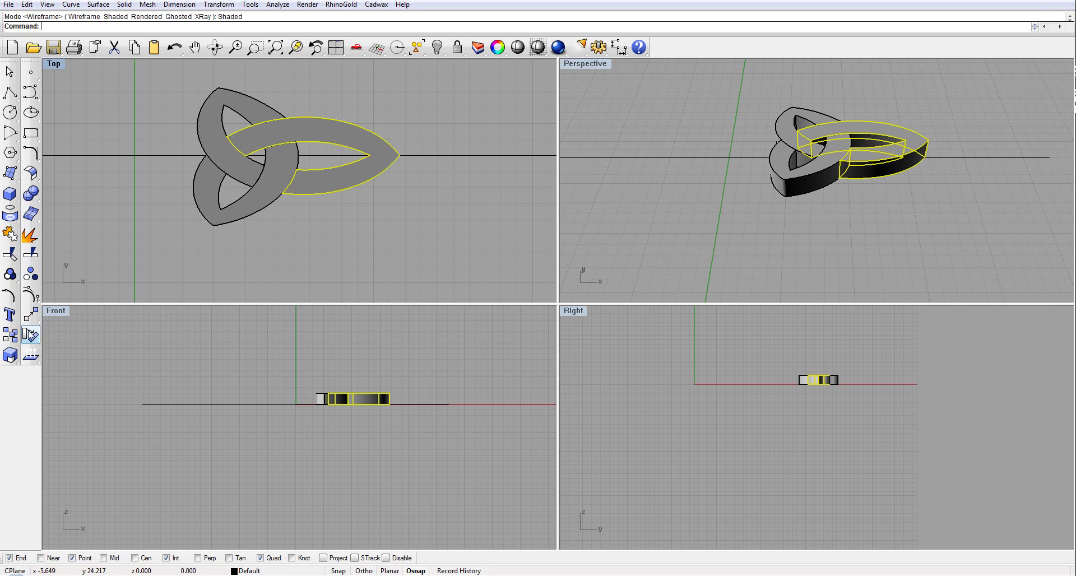
left_click(31, 314)
left_click(152, 387)
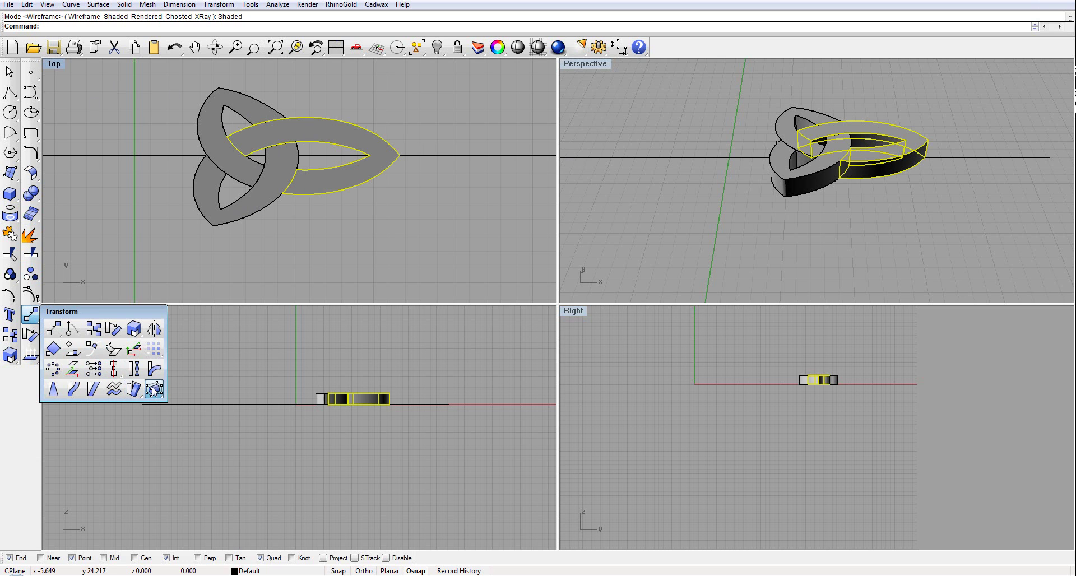
left_click(95, 27)
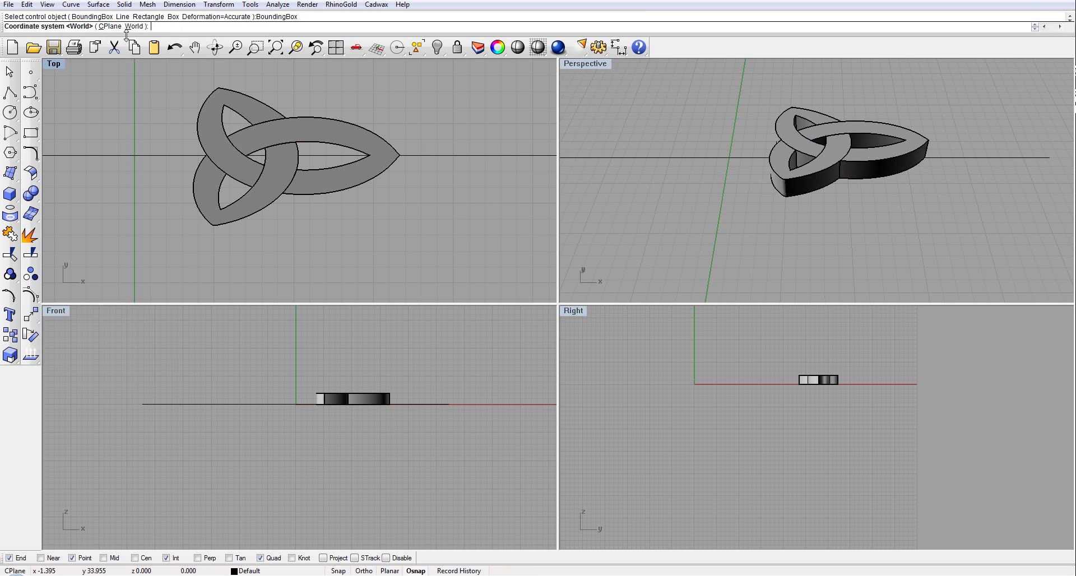
right_click(129, 87)
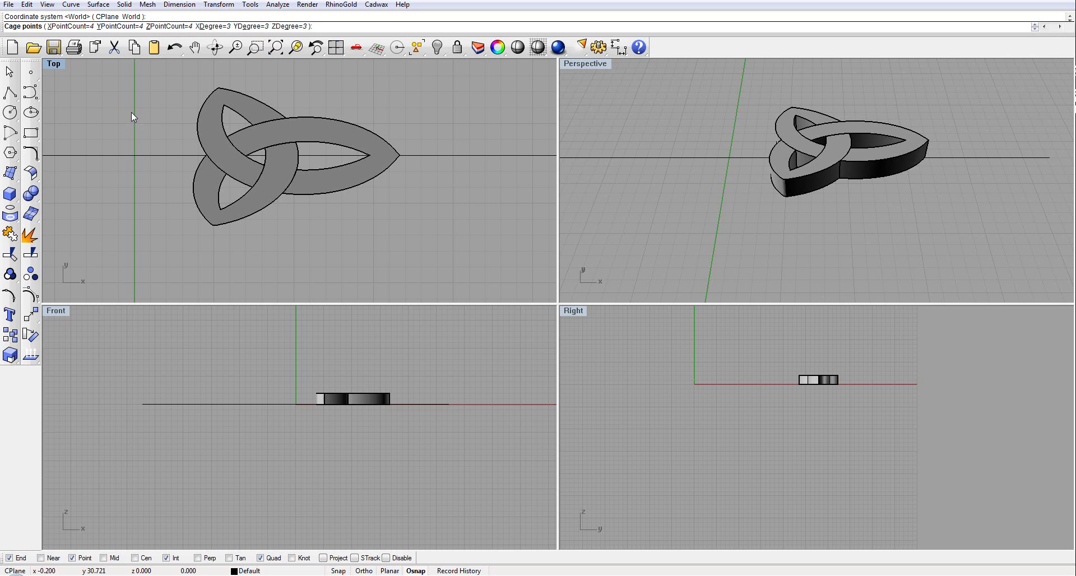
key("Return")
key("Return")
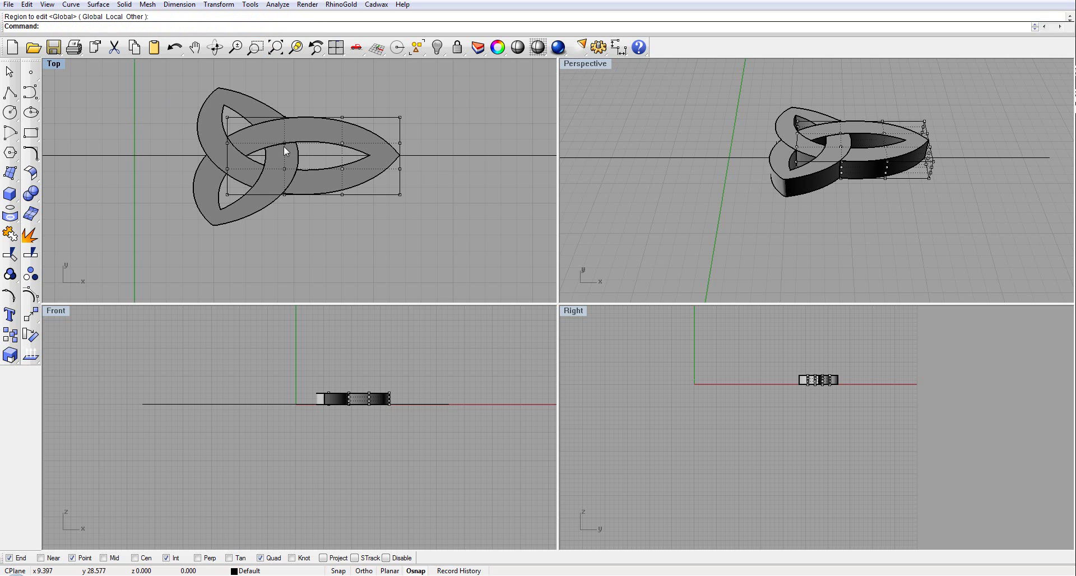
Nudge the upper middle cage points at the long loop's inner end down in 0.2 steps and inspect the crossing.
scroll(254, 148, "up", 2)
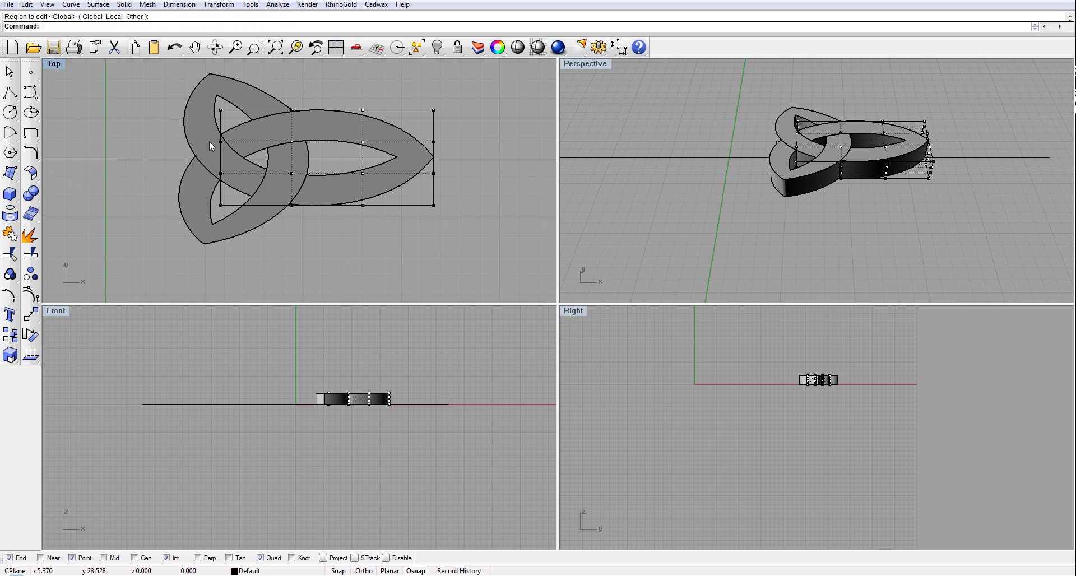
left_click_drag(196, 162, 238, 184)
scroll(328, 383, "up", 8)
scroll(327, 424, "up", 4)
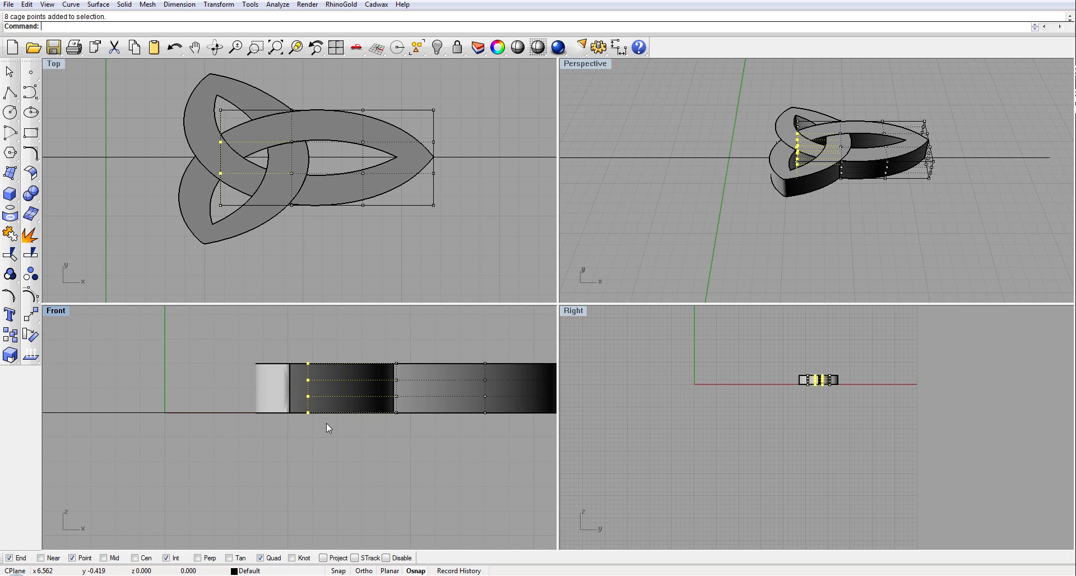
left_click_drag(241, 438, 338, 393)
mouse_move(338, 349)
right_mouse_down()
mouse_move(325, 335)
mouse_move(348, 339)
mouse_move(327, 362)
right_mouse_up()
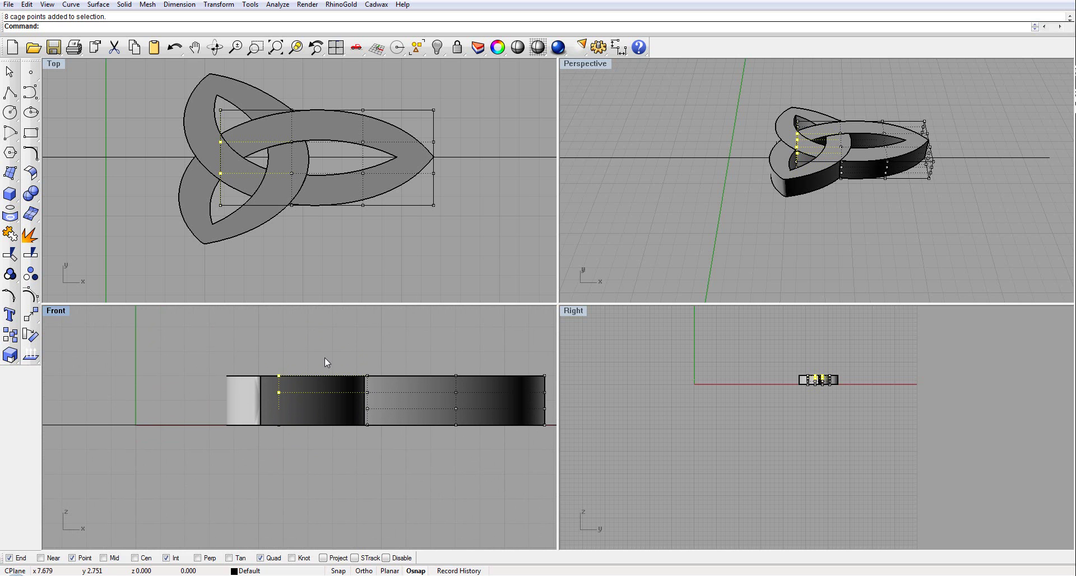
key("alt+Down")
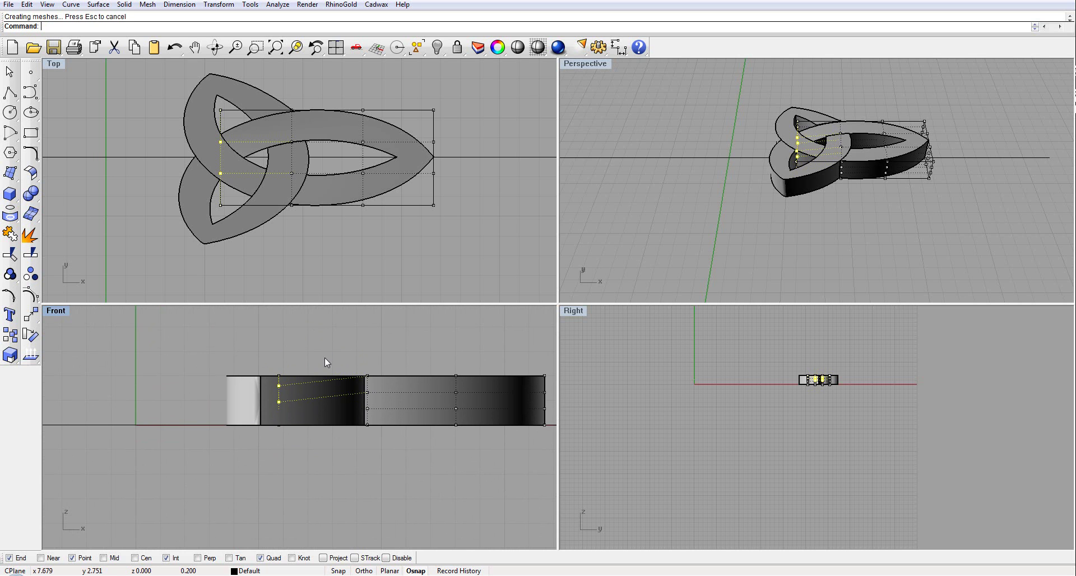
left_click(695, 188)
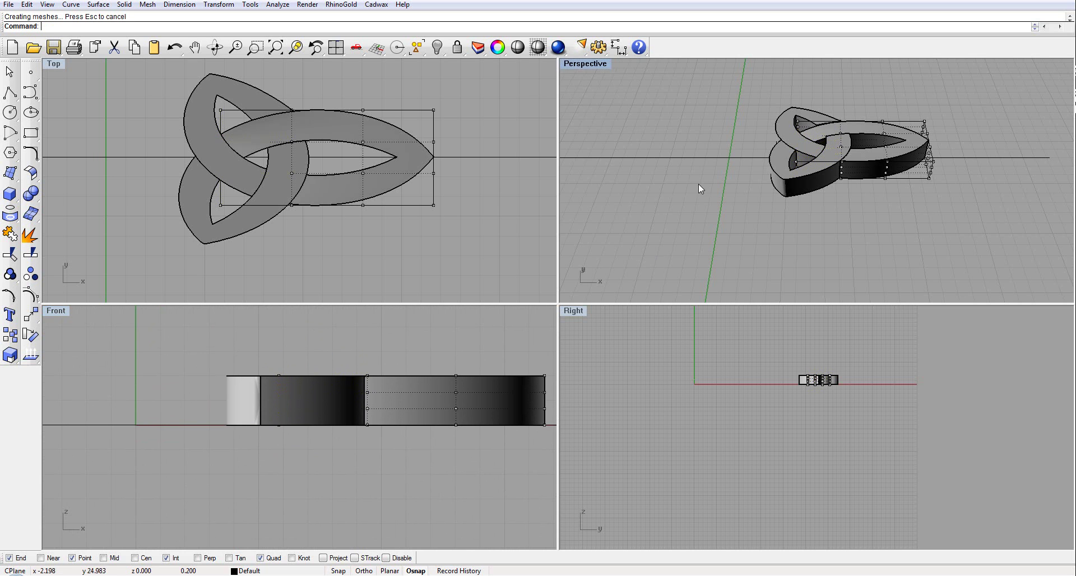
scroll(830, 140, "up", 3)
right_click_drag(830, 140, 886, 188)
left_click(395, 227)
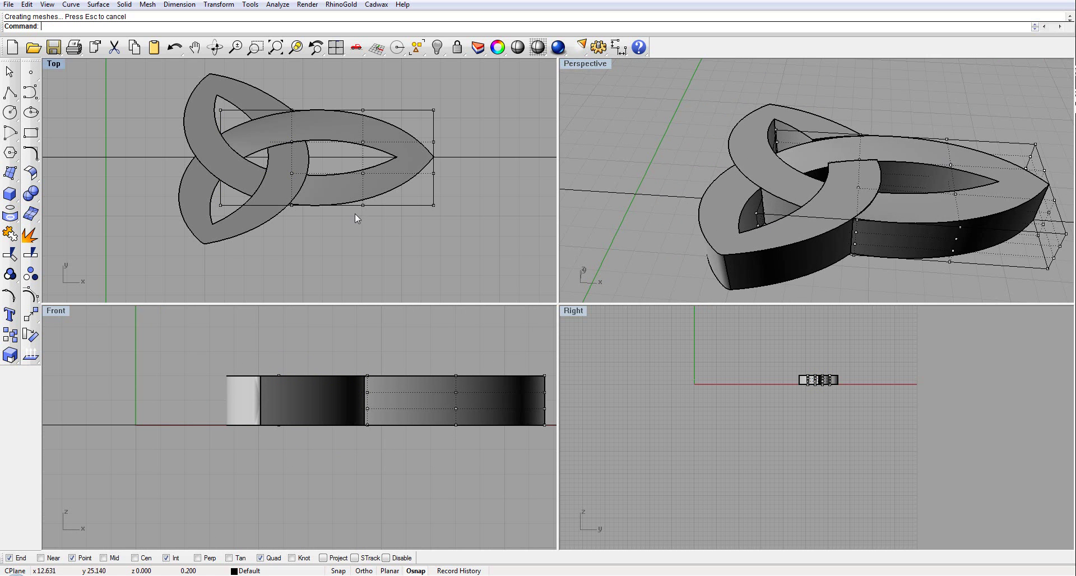
Nudge the upper cage points where the long loop passes under the lower loop down in 0.2 steps.
left_click_drag(267, 234, 318, 160)
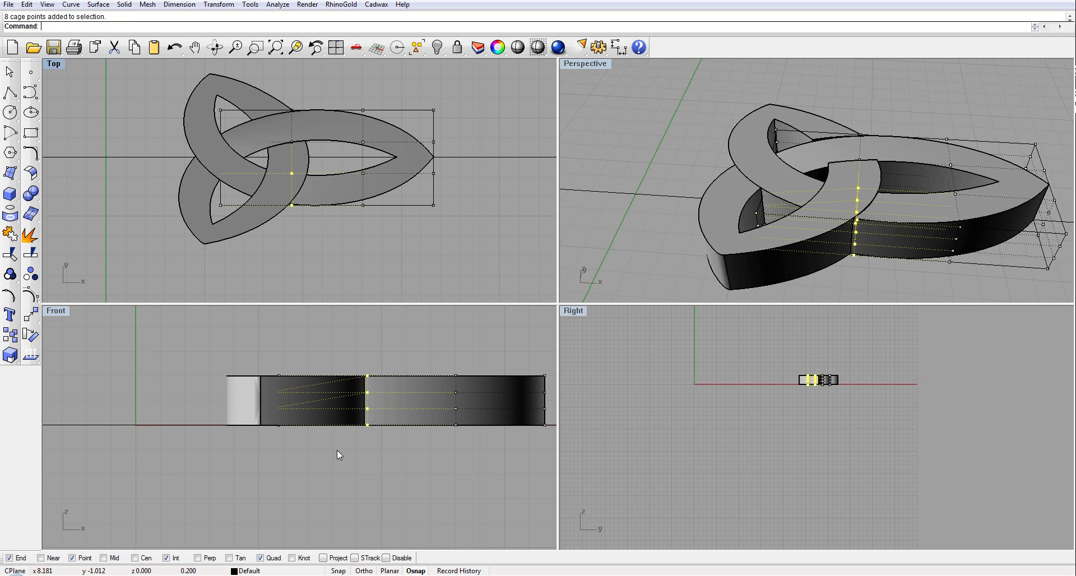
left_click_drag(320, 472, 391, 404, "ctrl")
right_click_drag(412, 343, 404, 350)
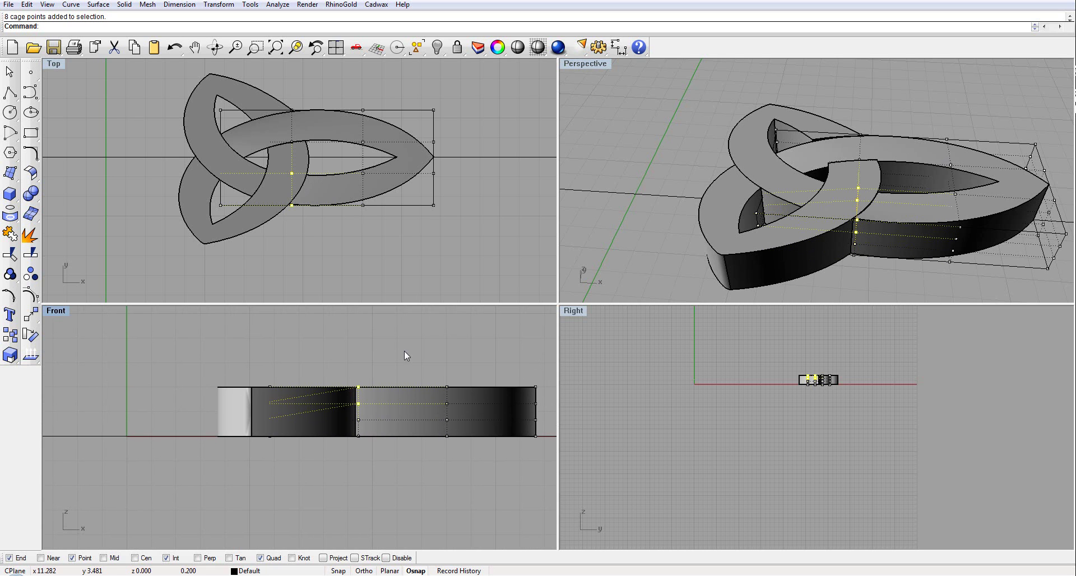
key("alt+Down")
key("alt+Down")
key("alt+Down")
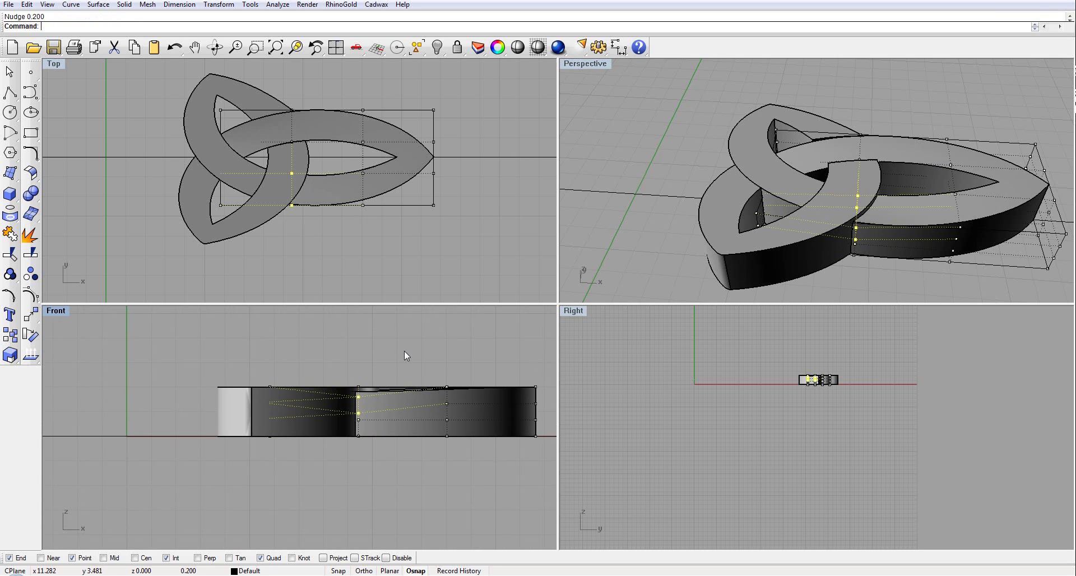
left_click(660, 143)
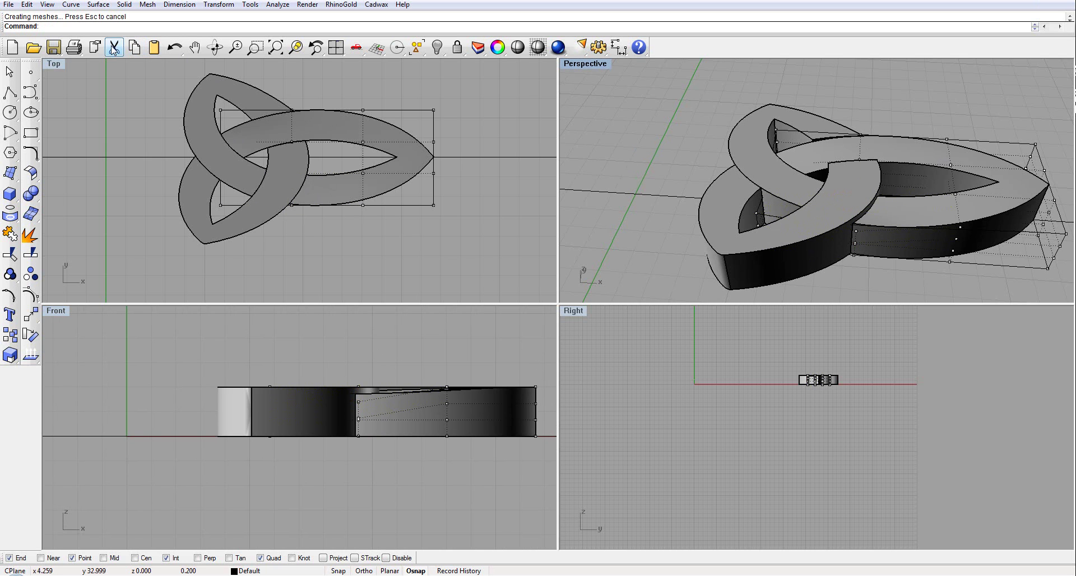
Turn off the cage points and delete the long loop's control cage.
key("Escape")
right_click_drag(827, 179, 801, 167)
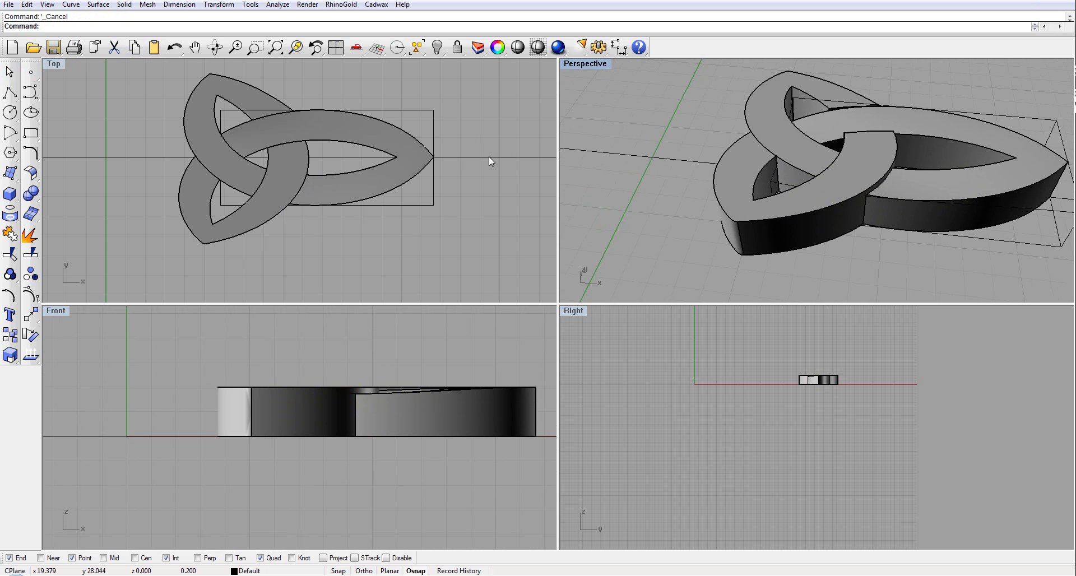
left_click(422, 207)
key("Delete")
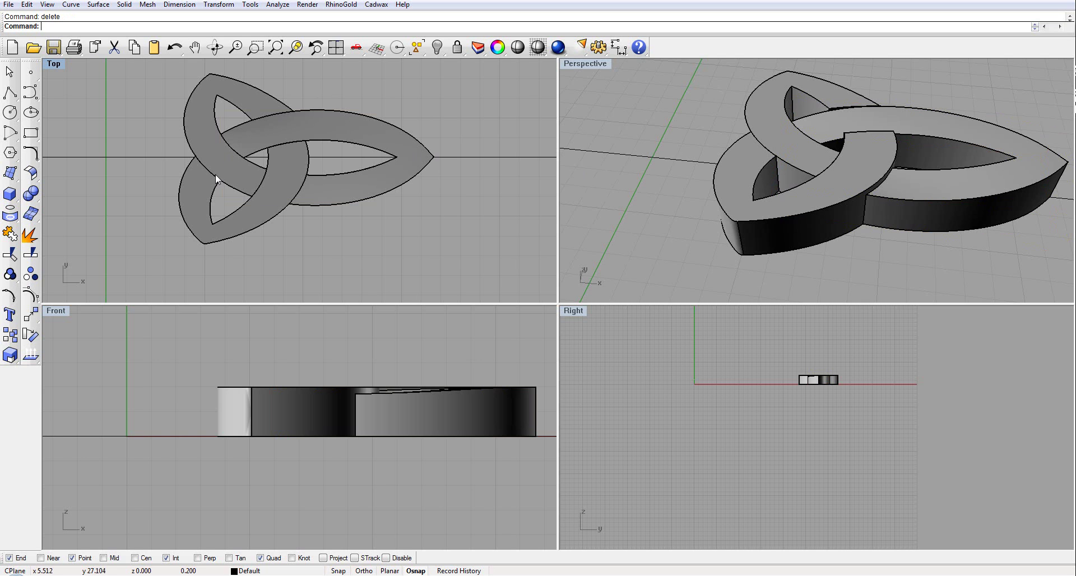
Start Cage Edit on the lower knot loop with a world-aligned bounding box, 4 × 4 × 4 cage points and Global region.
left_click(203, 195)
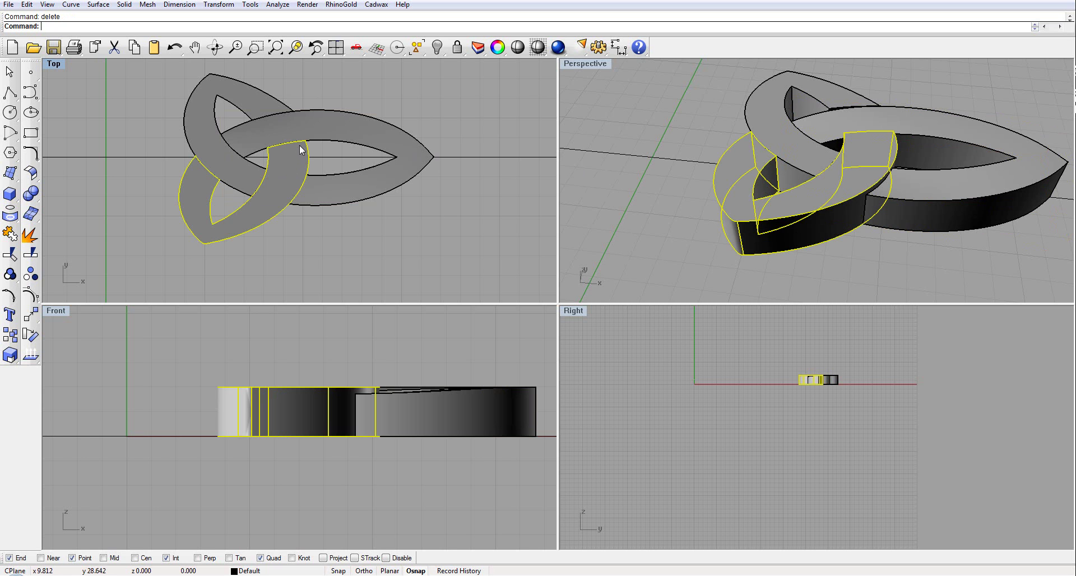
right_click(107, 30)
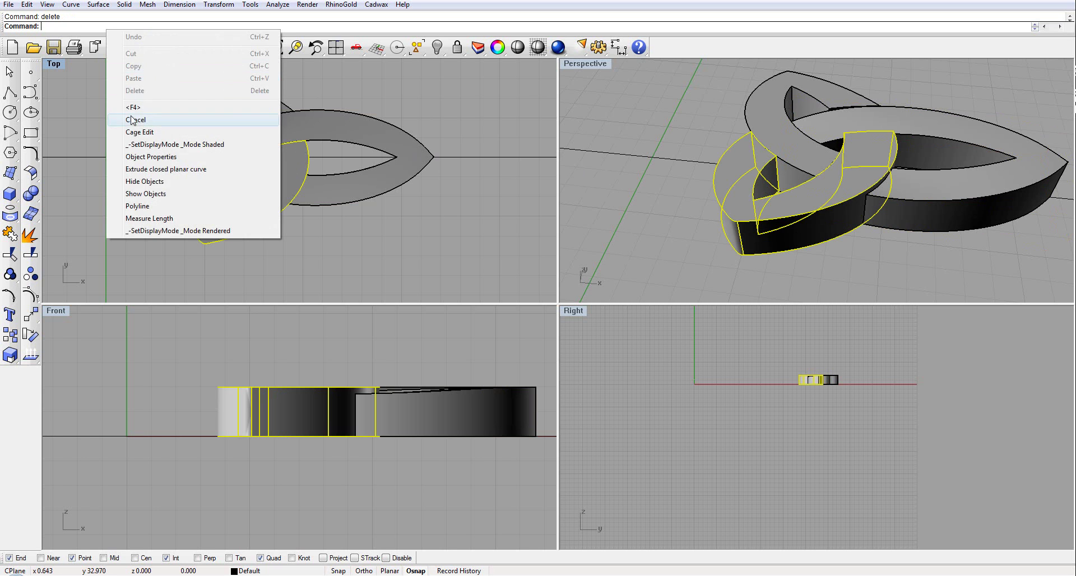
left_click(140, 133)
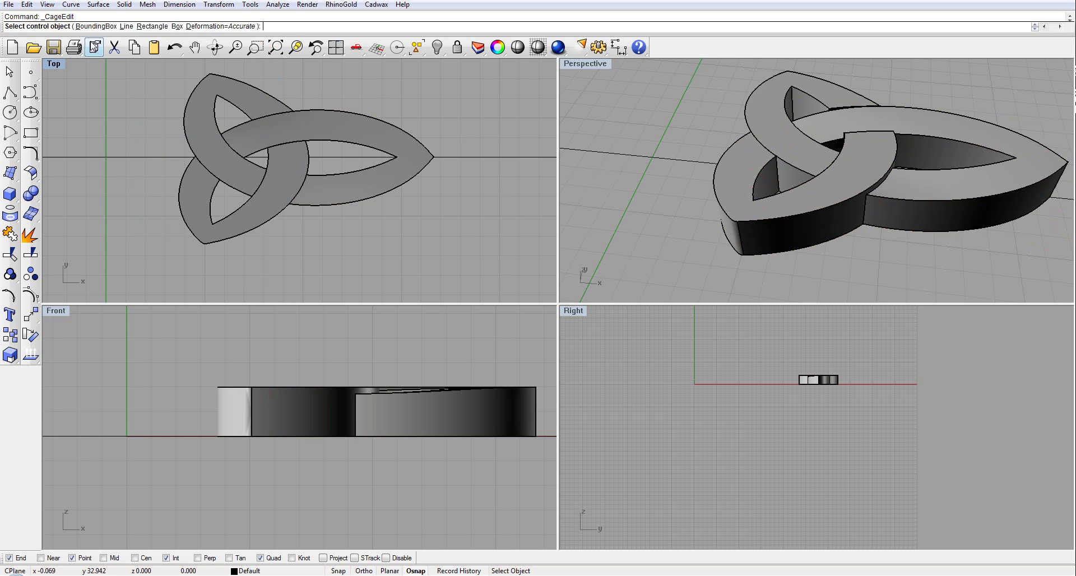
left_click(95, 27)
key("Return")
key("Return")
key("Return")
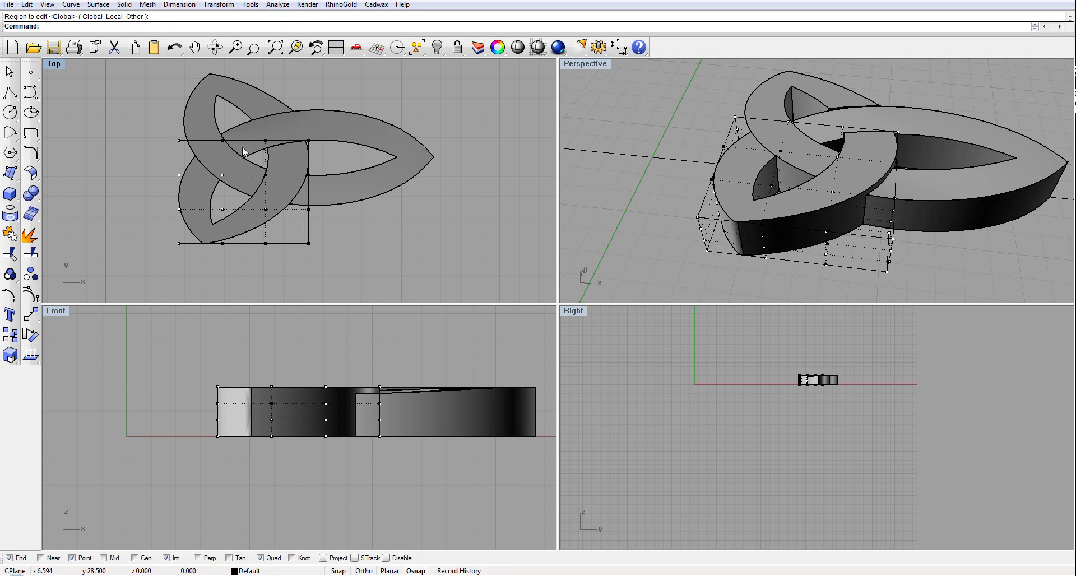
Nudge the upper cage points at the lower loop's upper-left corner down in 0.2 steps so it dips under the upper loop.
left_click_drag(161, 129, 240, 187)
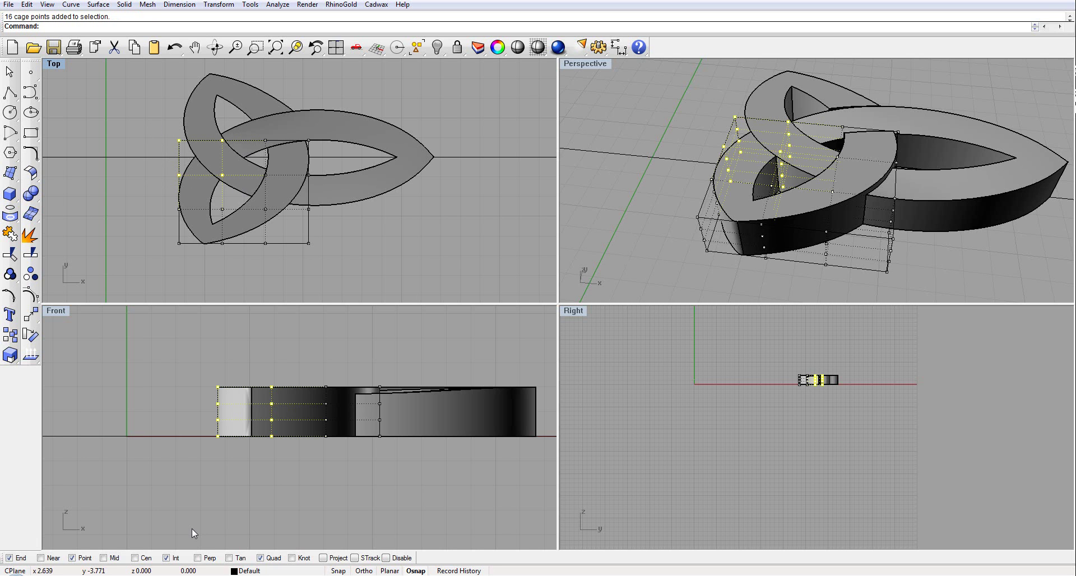
left_click_drag(175, 504, 297, 416)
right_click_drag(306, 376, 298, 360)
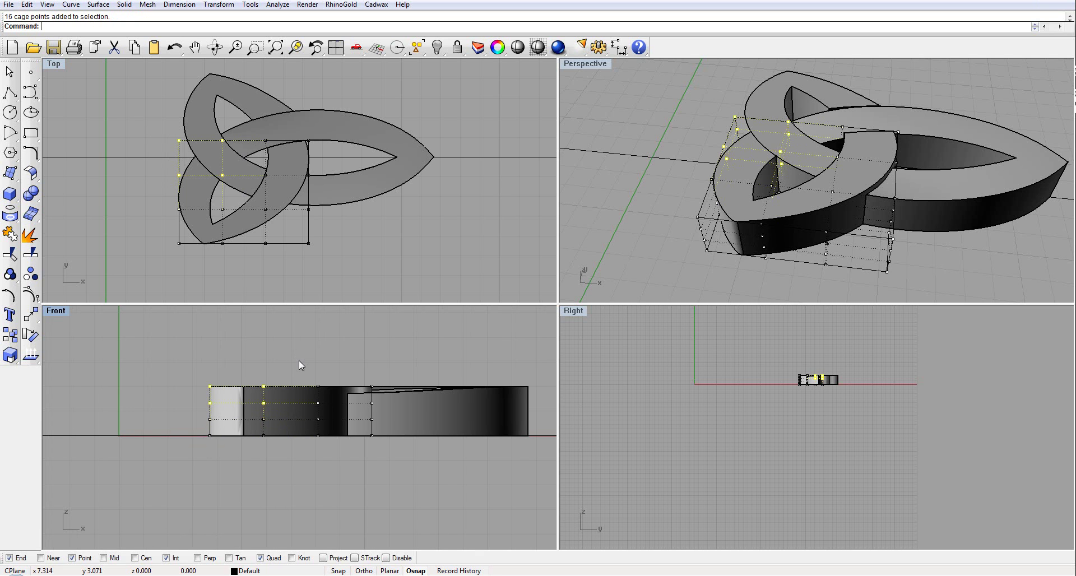
key("alt+Down")
key("alt+Down")
key("alt+Down")
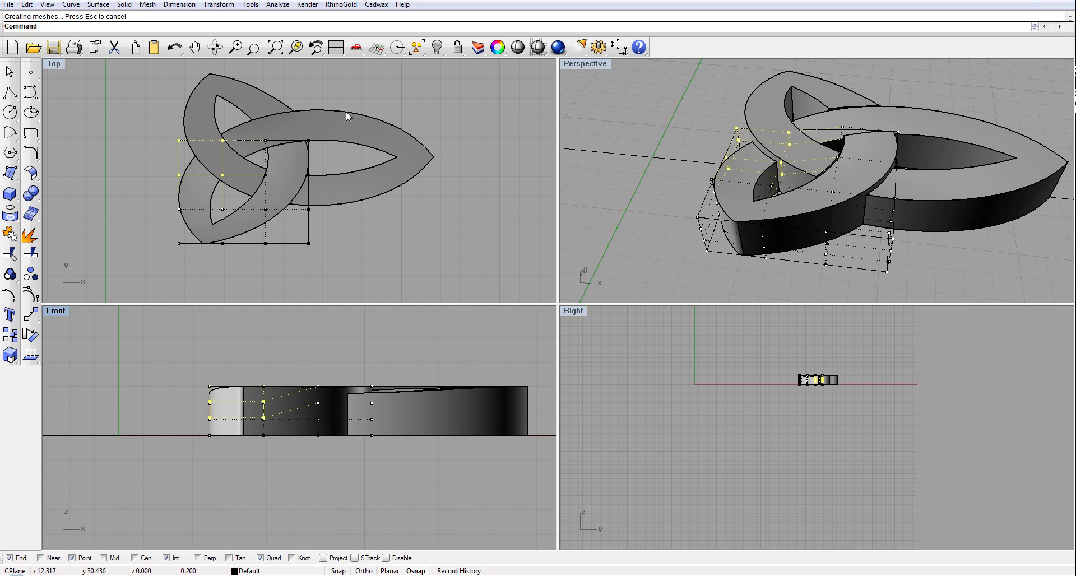
left_click(406, 100)
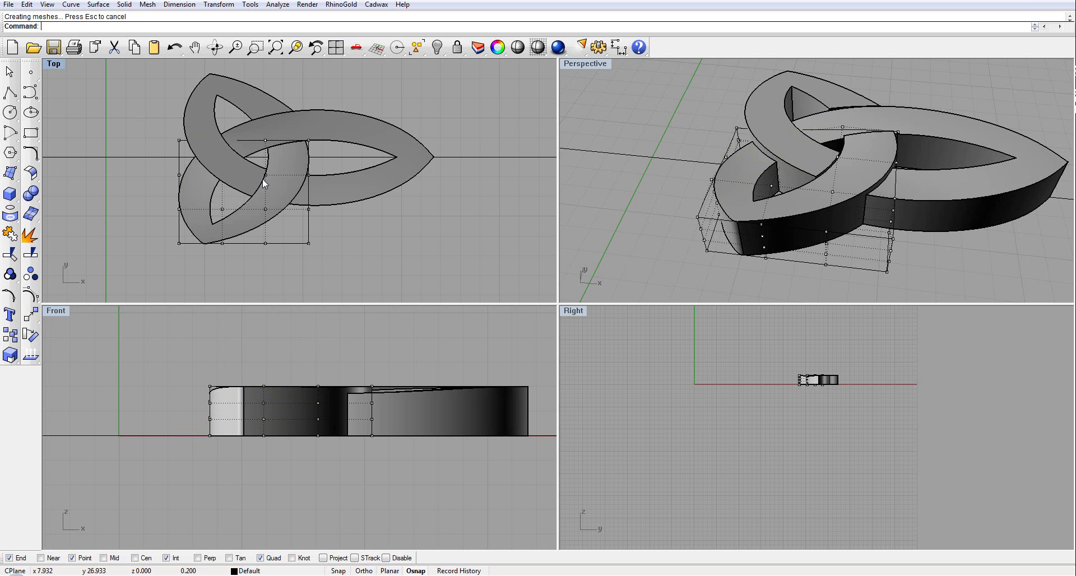
left_click_drag(241, 114, 246, 121)
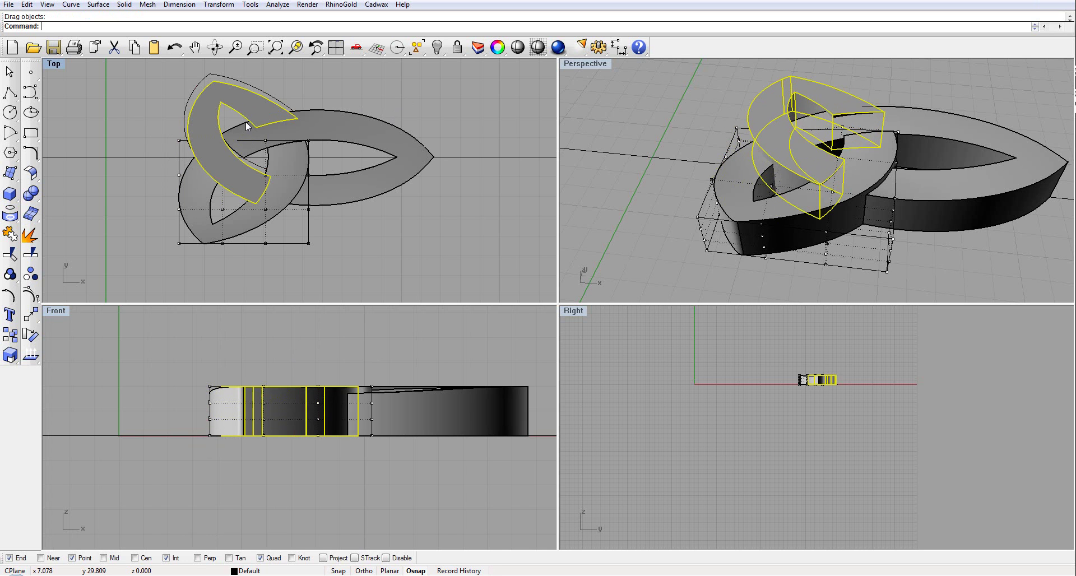
left_click(176, 48)
left_click(343, 100)
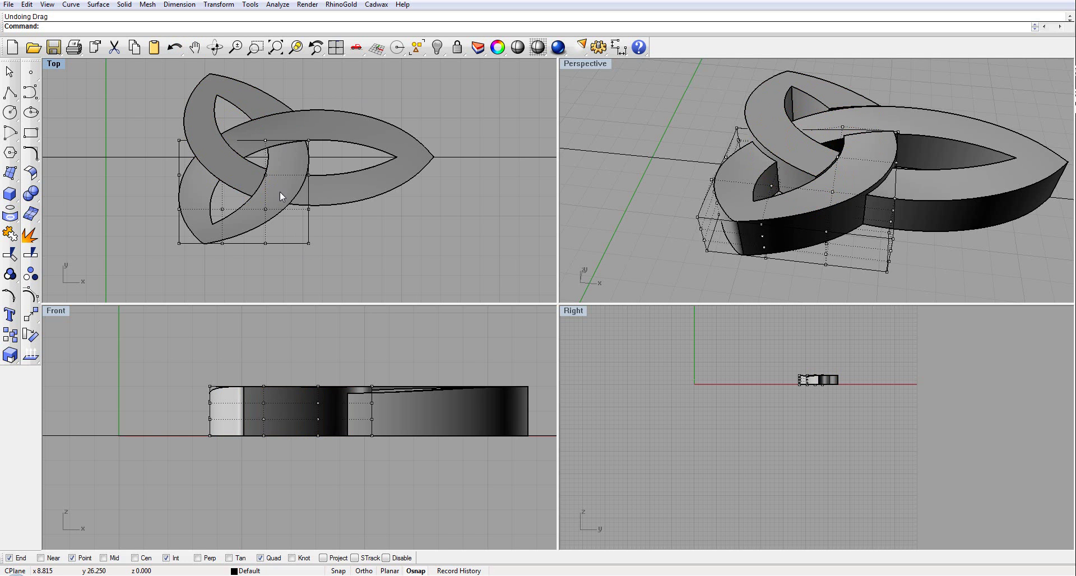
Lock the long loop and nudge the upper cage points at the lower loop's upper-right end down in 0.2 steps.
left_click(251, 136)
left_click(457, 48)
left_click_drag(254, 129, 323, 161)
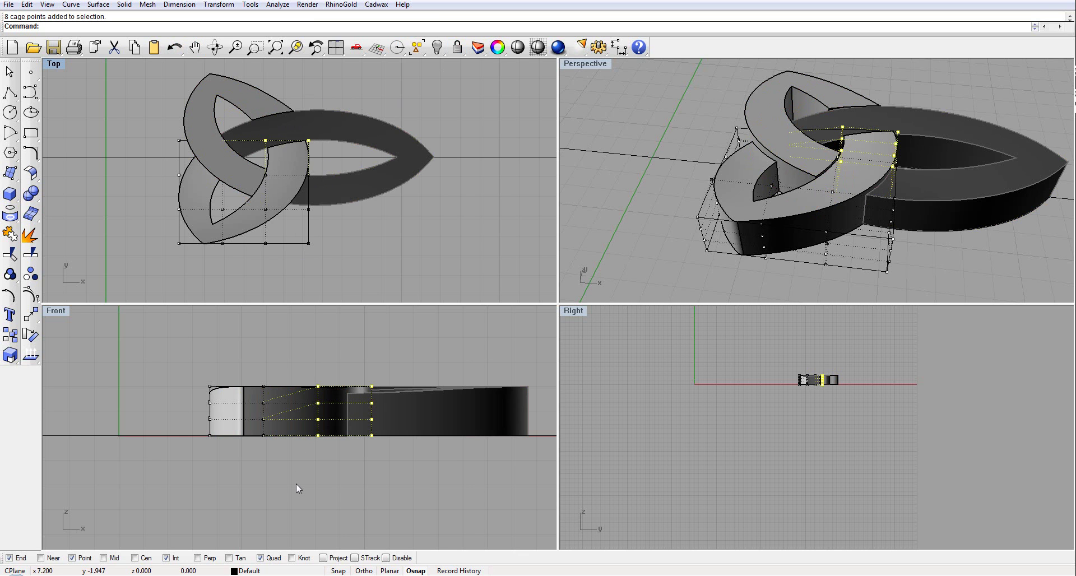
left_click_drag(298, 479, 389, 414, "ctrl")
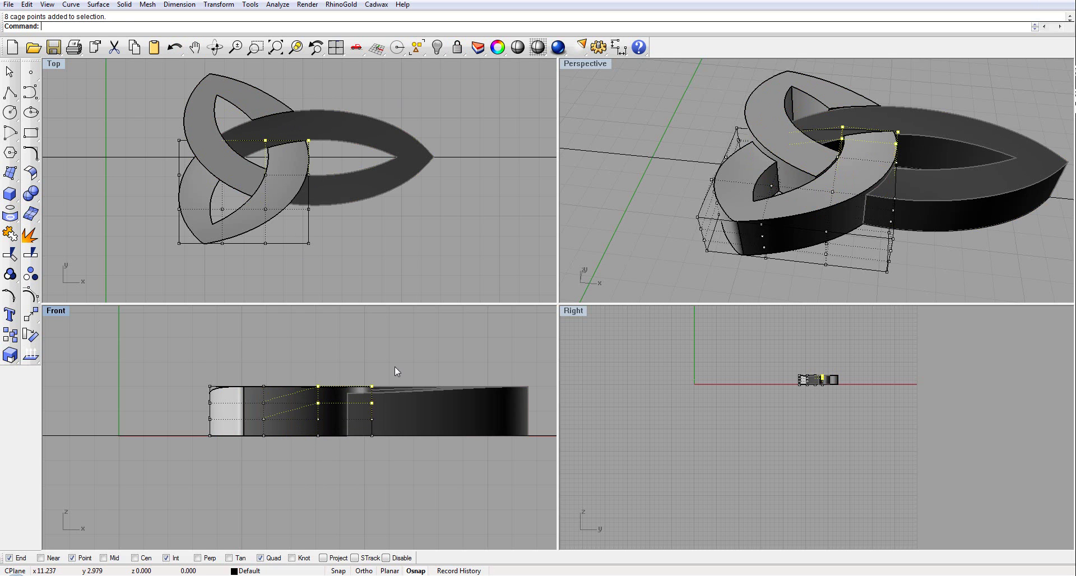
right_click_drag(394, 382, 386, 384)
key("alt+Down")
key("alt+Down")
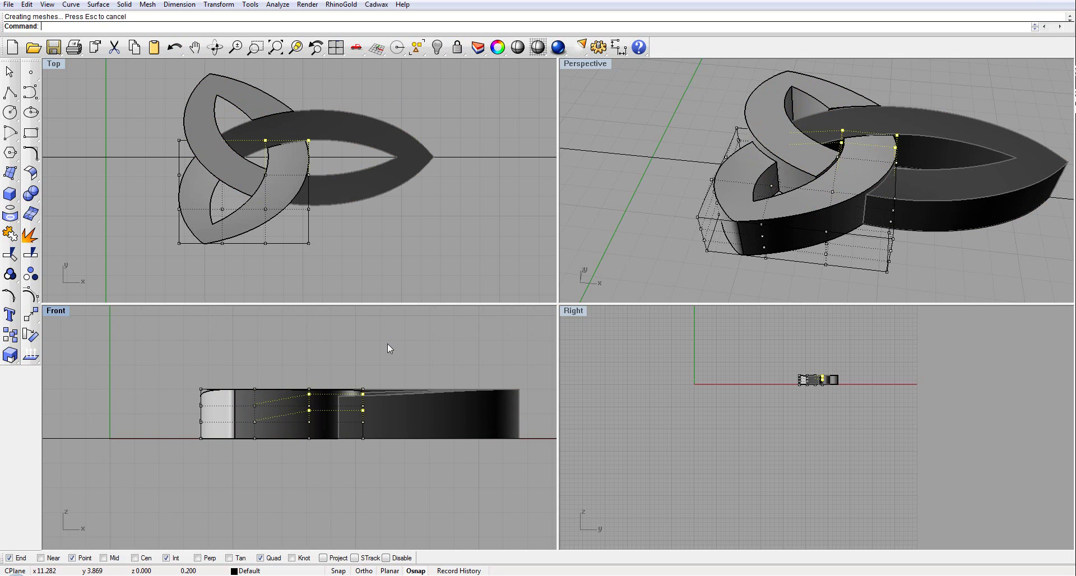
key("alt+Down")
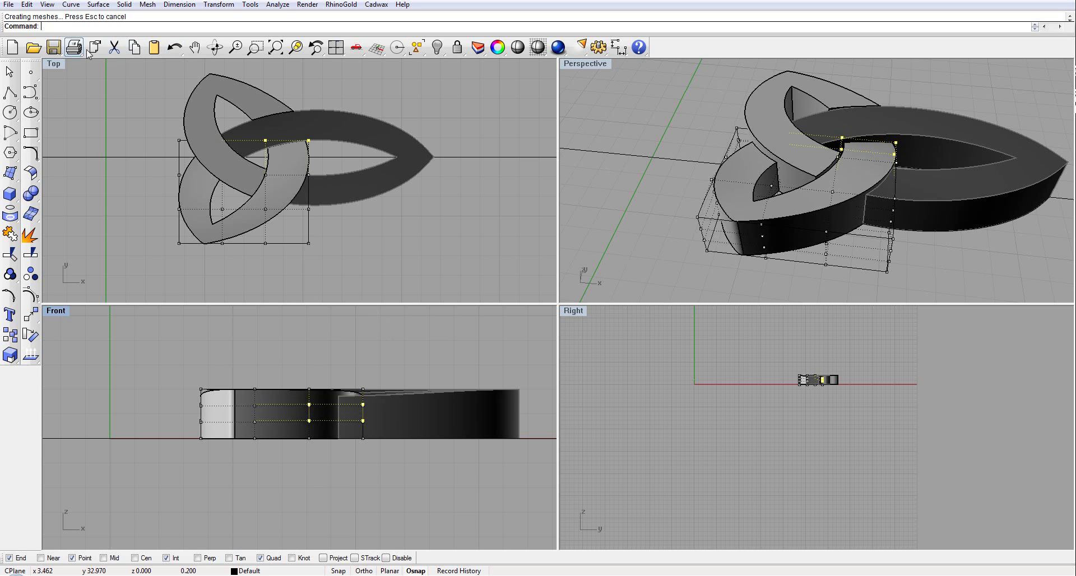
Delete the lower loop's control cage and unlock the long loop.
left_click(9, 71)
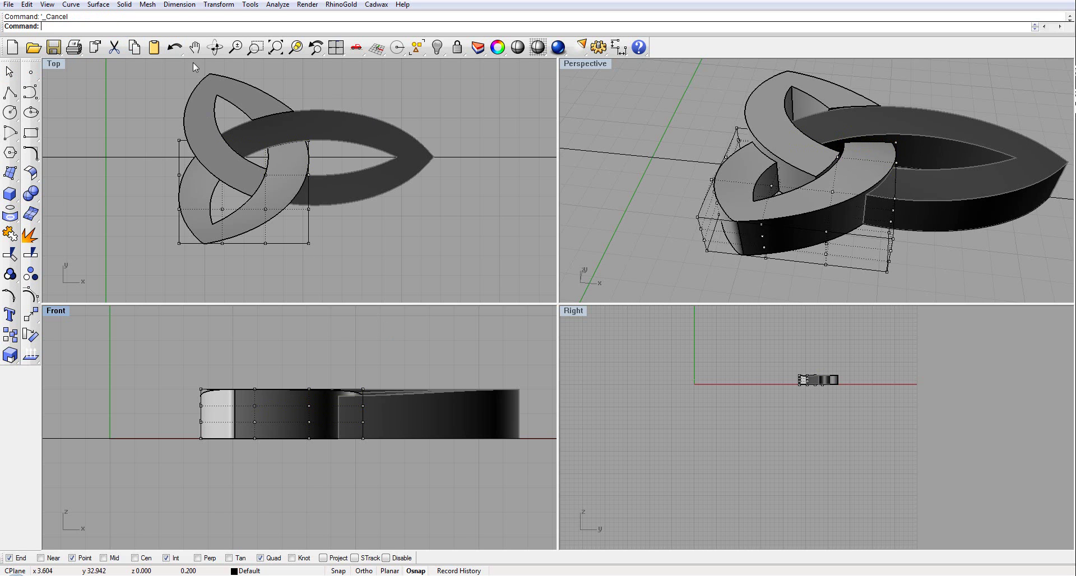
left_click(179, 142)
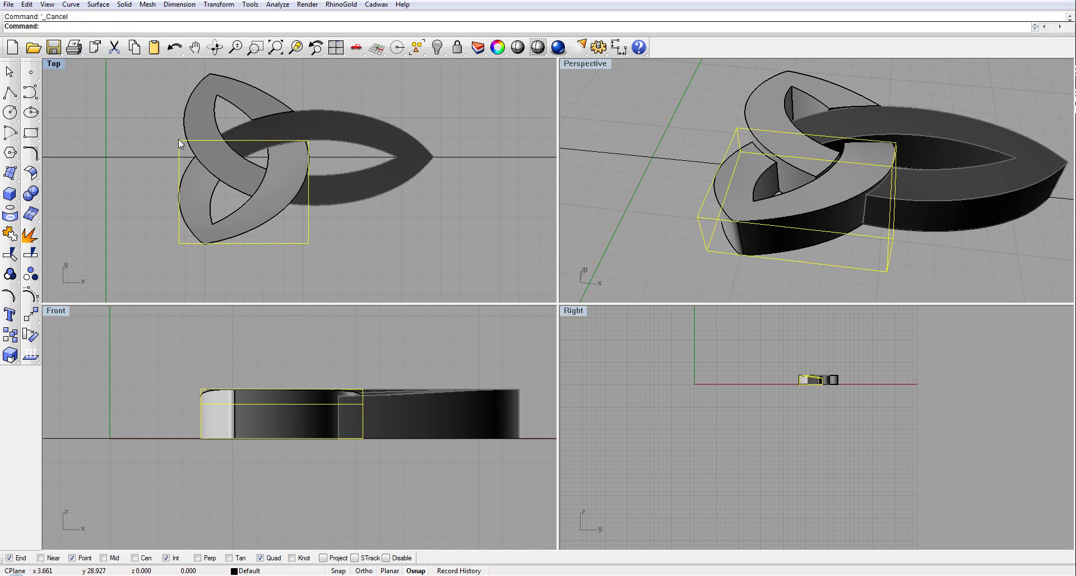
key("Delete")
right_click_drag(795, 196, 728, 185)
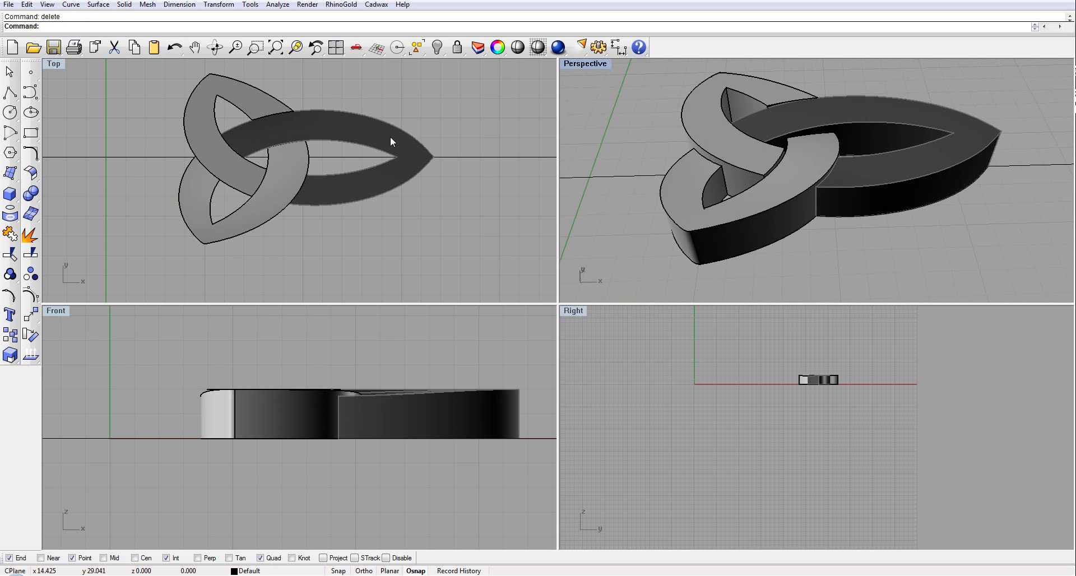
left_click(457, 48)
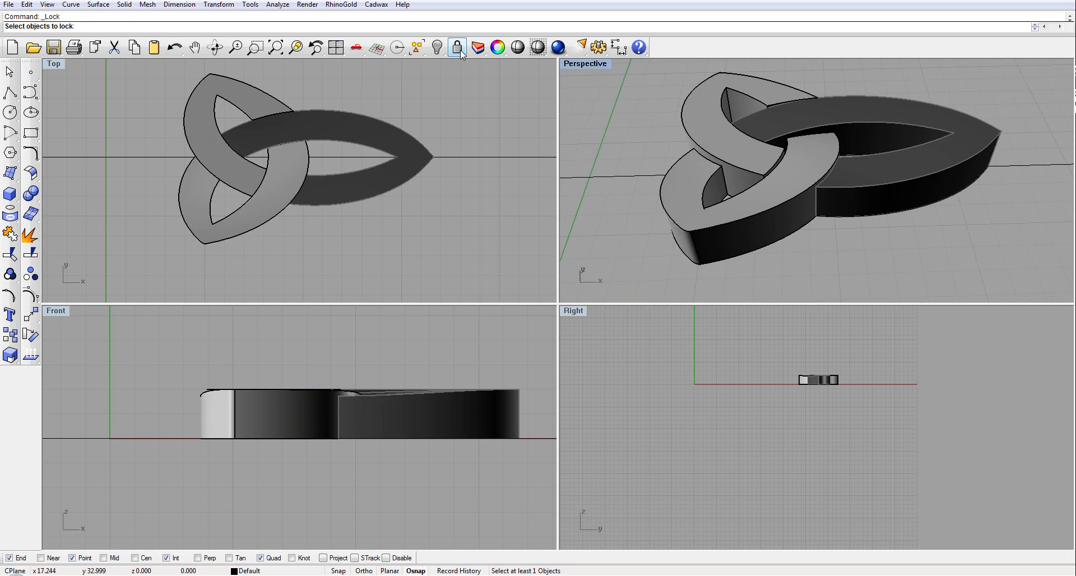
right_click(457, 48)
right_click_drag(717, 193, 744, 199)
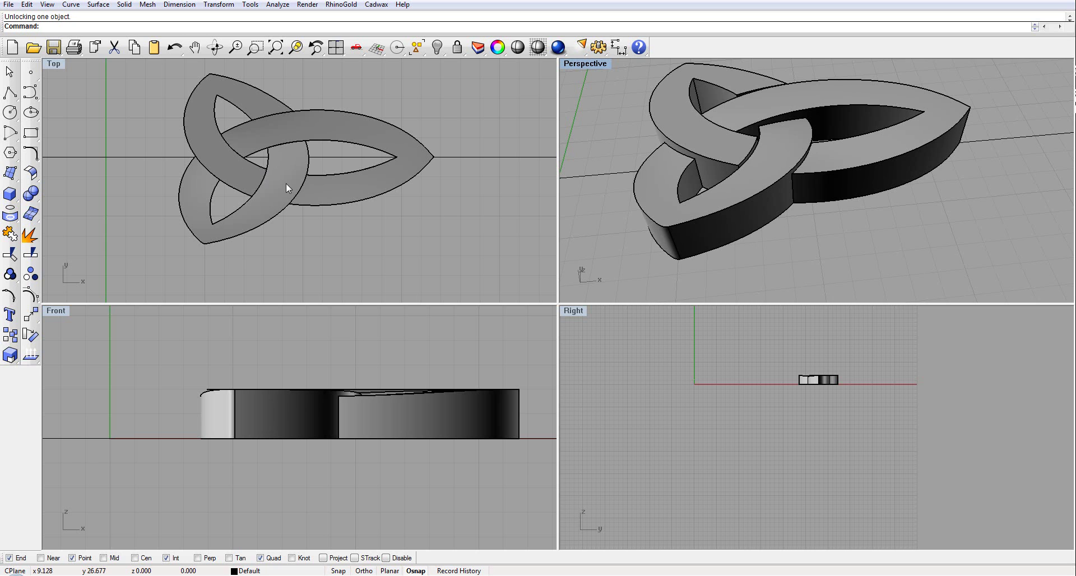
Start Cage Edit on the upper knot loop with a bounding-box cage of 4 × 4 × 4 points and Global region.
left_click(242, 183)
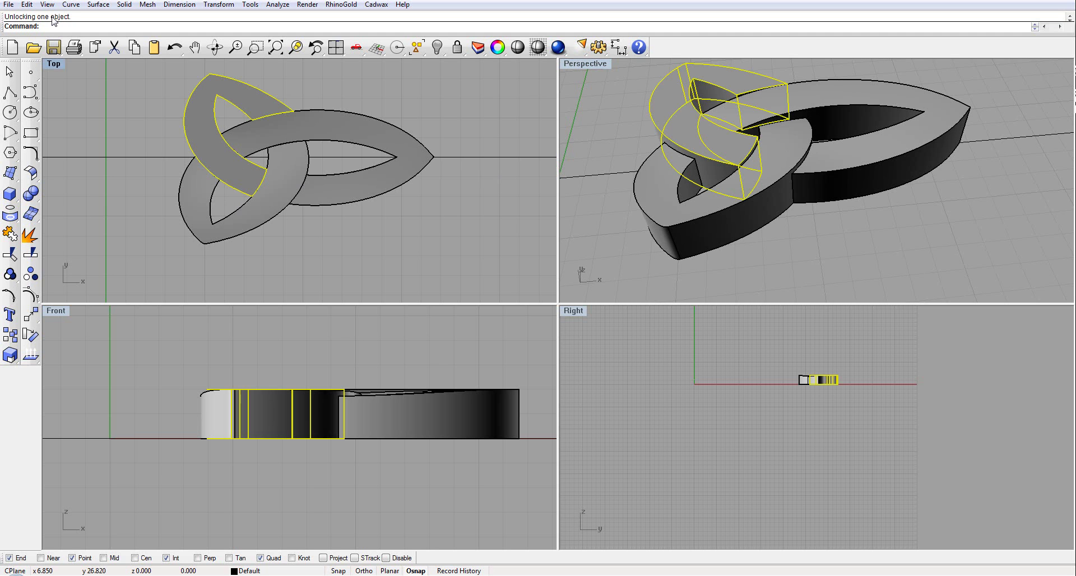
right_click(111, 26)
left_click(143, 165)
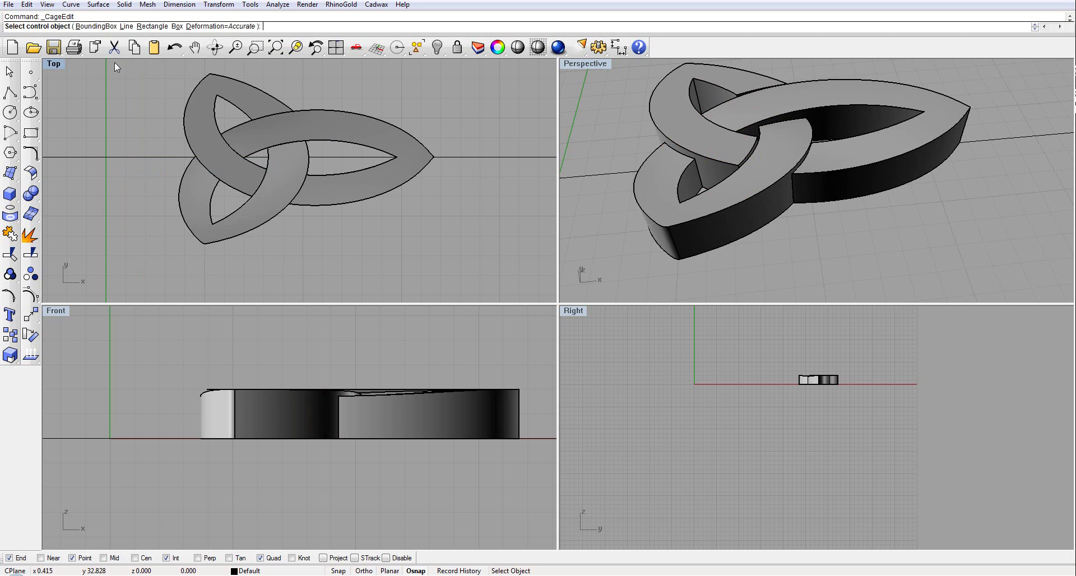
left_click(96, 27)
key("Return")
key("Return")
key("Return")
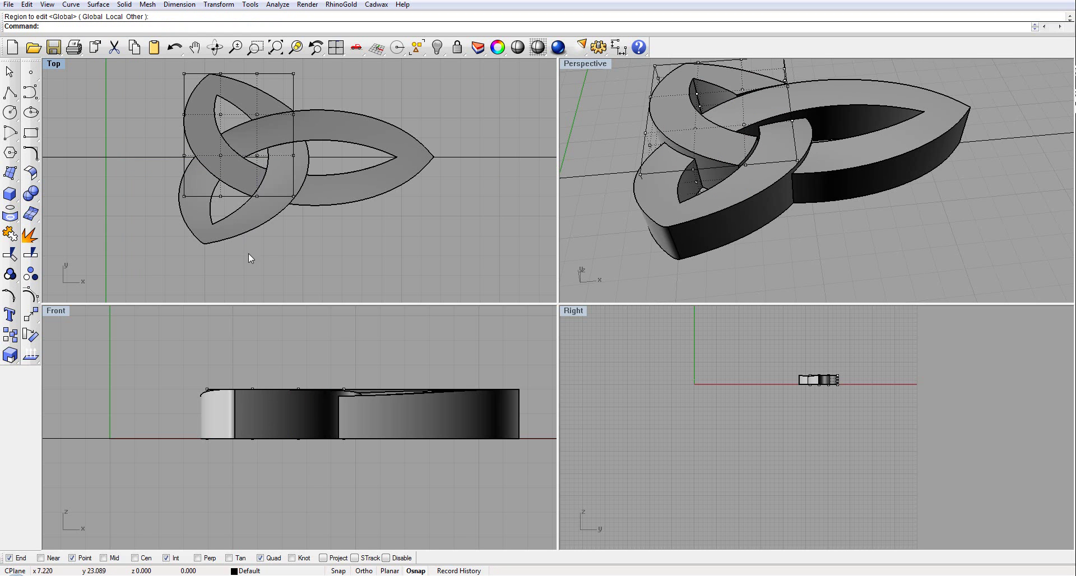
Nudge the upper cage points at the upper loop's lower-right end down in 0.2 steps and inspect the crossing.
left_click_drag(244, 265, 307, 149)
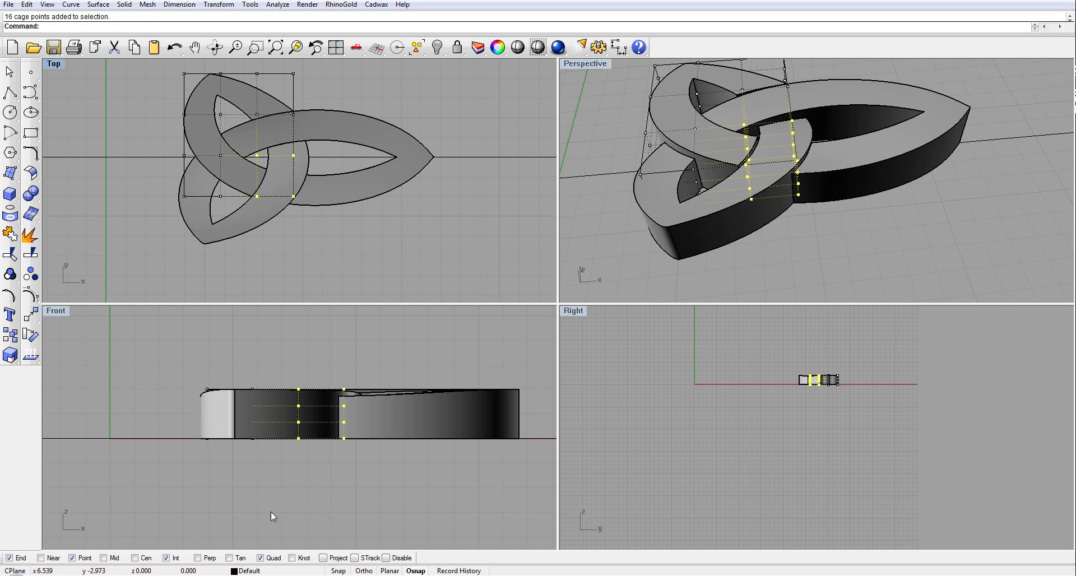
left_click_drag(276, 464, 363, 415)
right_click_drag(352, 354, 334, 357)
key("alt+Down")
key("alt+Down")
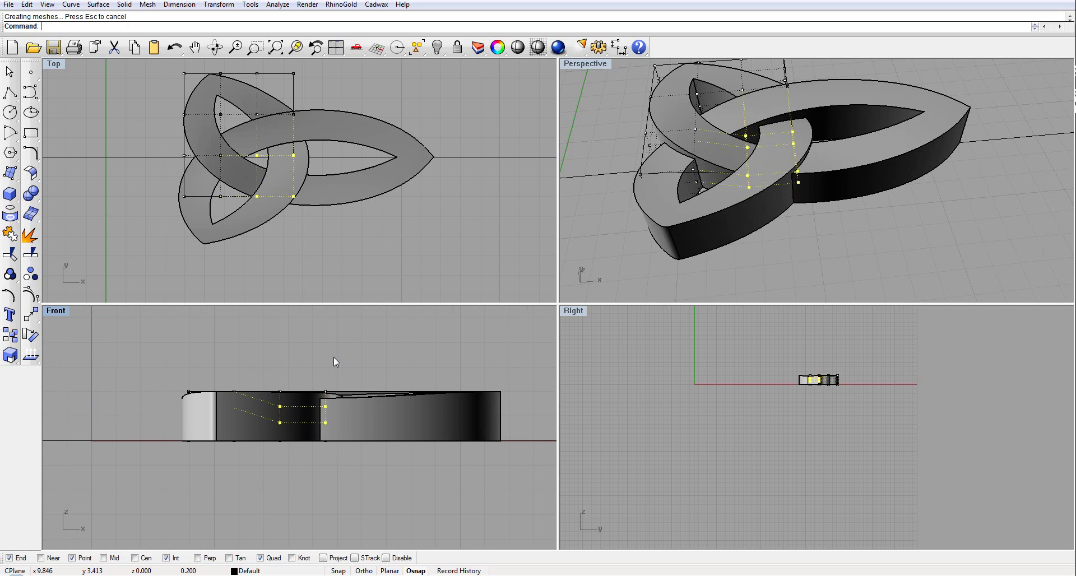
left_click(472, 122)
right_click_drag(542, 128, 537, 133)
right_click_drag(741, 151, 658, 135)
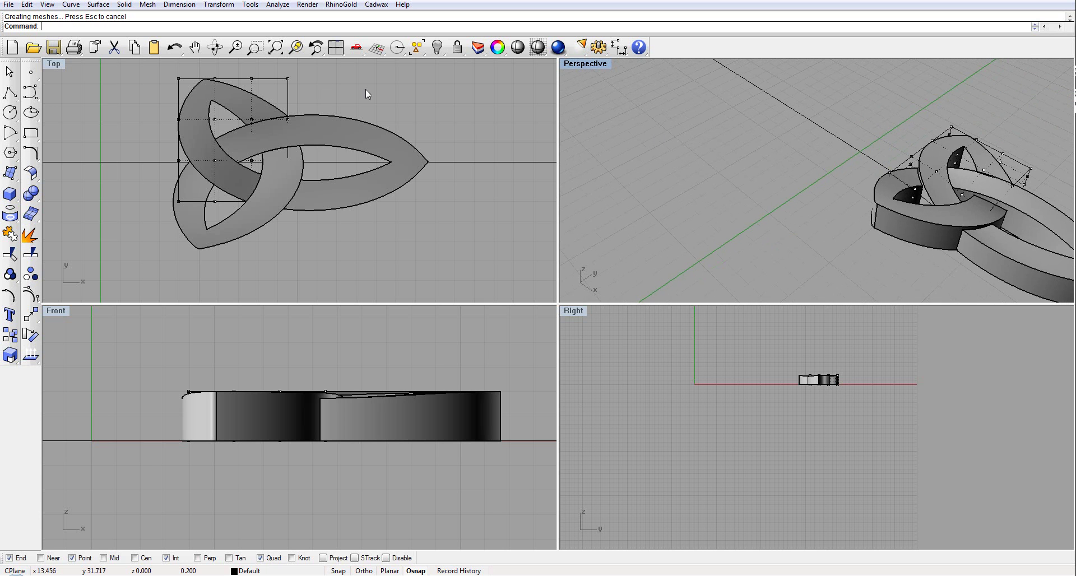
Nudge the upper cage points where the upper loop's other end meets the long loop down in 0.2 steps, and remove the control cage.
left_click(314, 109)
left_click(226, 114)
left_click(351, 97)
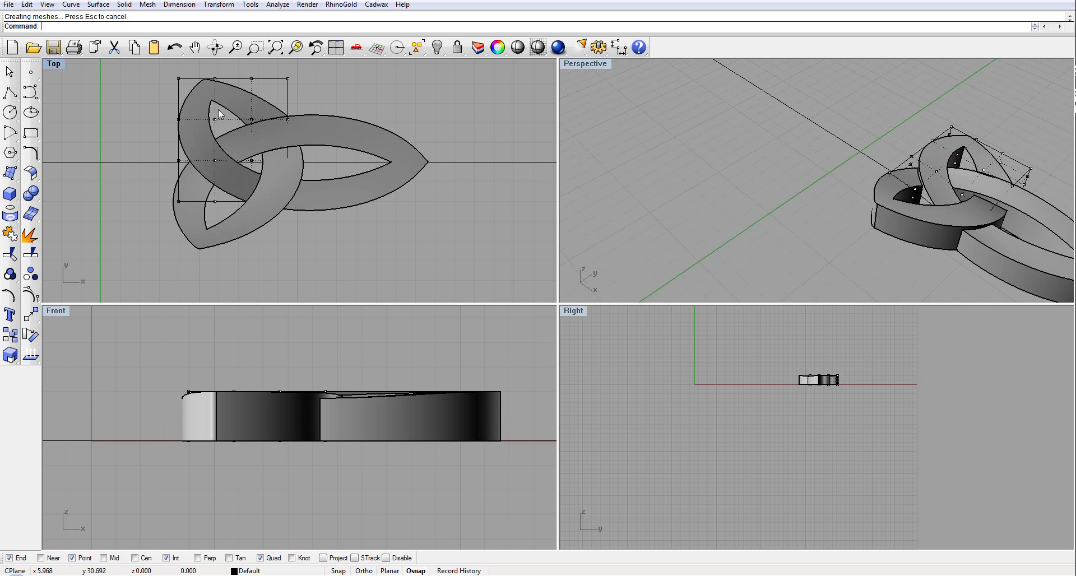
left_click_drag(218, 114, 305, 133)
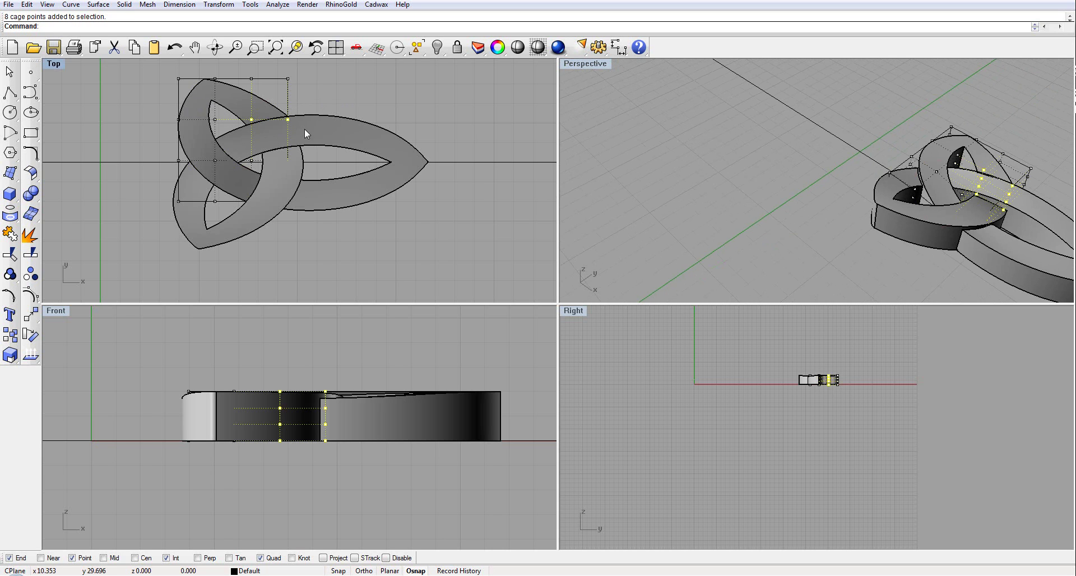
left_click_drag(263, 486, 342, 418, "ctrl")
right_click_drag(355, 365, 345, 346)
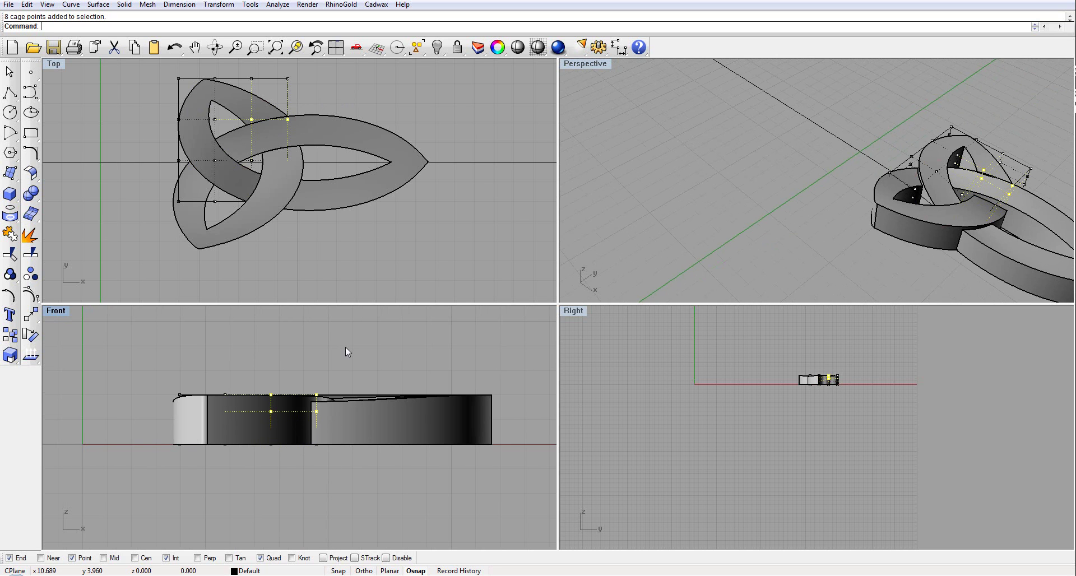
key("alt+Down")
key("alt+Down")
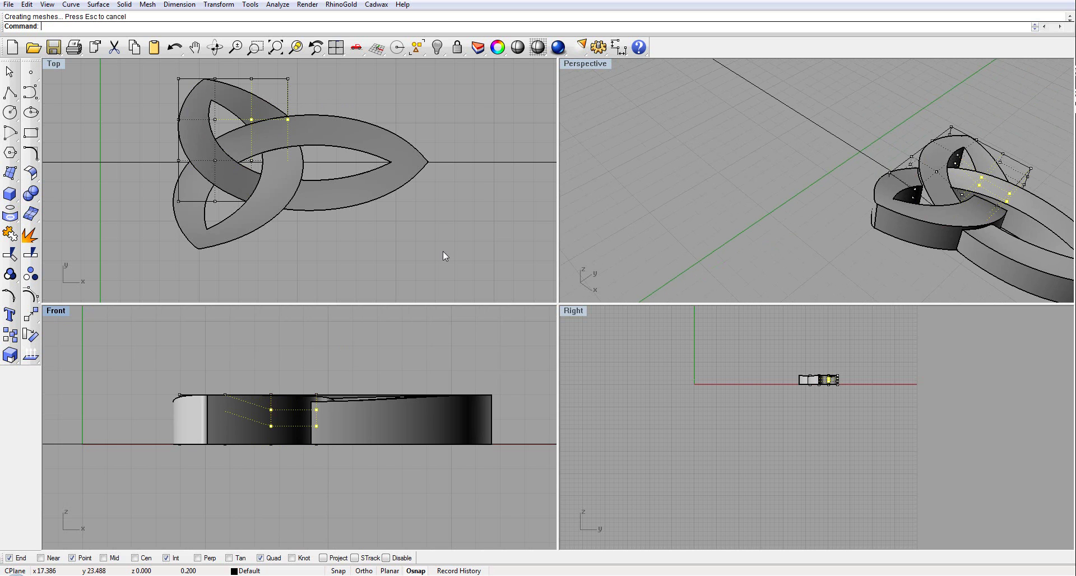
key("Escape")
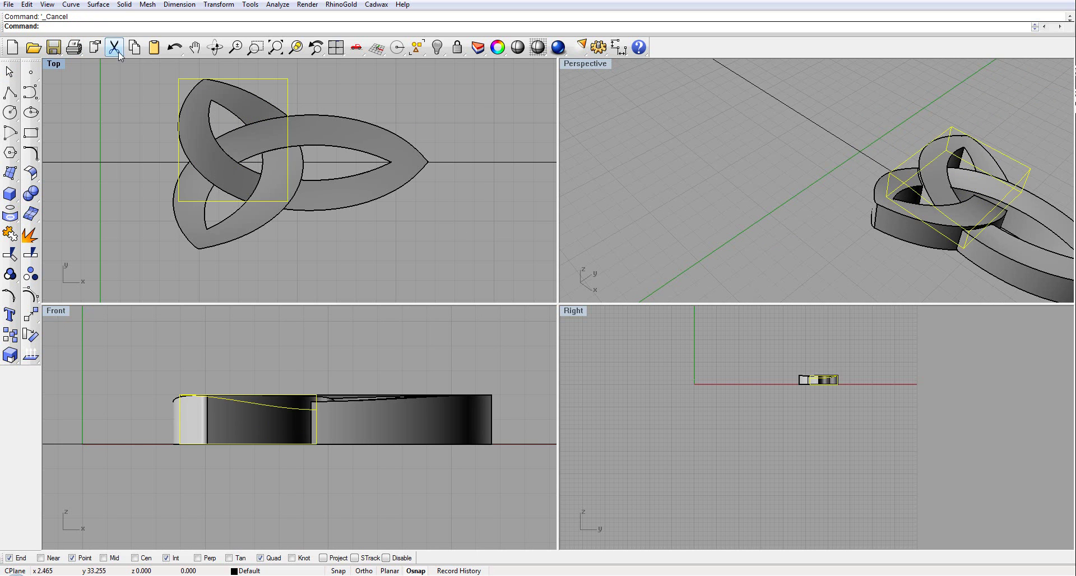
left_click(114, 47)
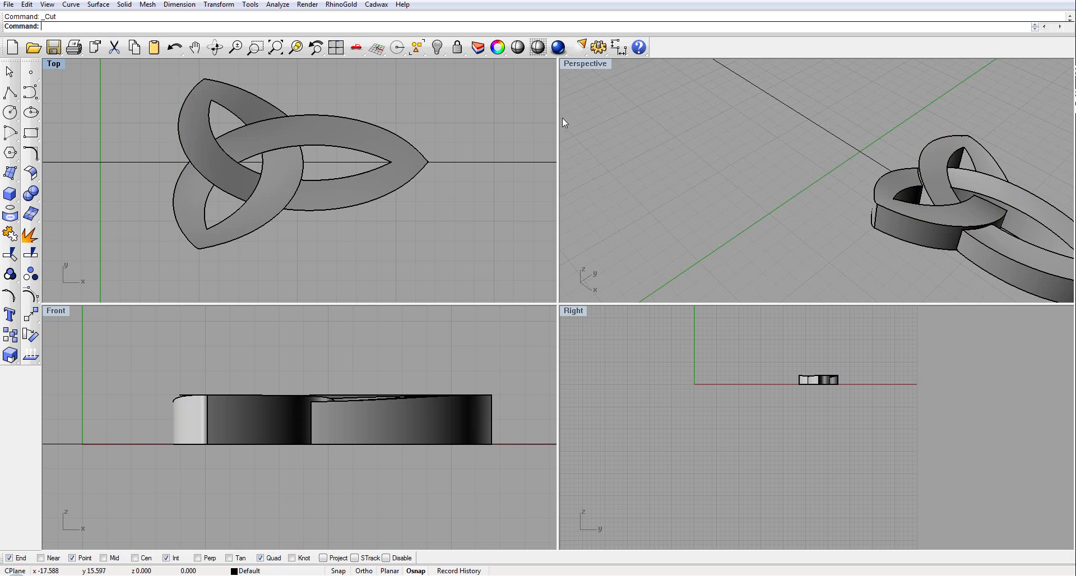
Examine the woven knot's three crossings from several angles in a maximized Perspective view, and return to the four-viewport layout.
double_click(584, 65)
scroll(543, 141, "down", 5)
right_click_drag(649, 301, 359, 310, "shift")
right_click_drag(425, 229, 421, 249)
right_click_drag(470, 196, 408, 353, "shift")
scroll(401, 317, "up", 7)
right_click_drag(401, 317, 273, 291)
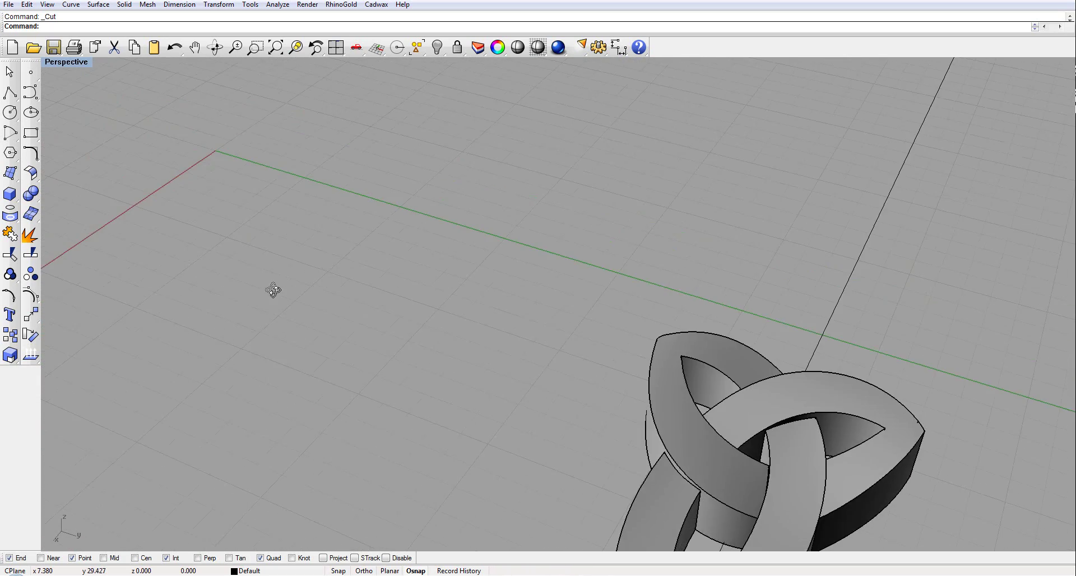
scroll(408, 328, "down", 3)
right_click_drag(409, 329, 497, 372)
scroll(581, 407, "up", 5)
scroll(582, 408, "up", 2)
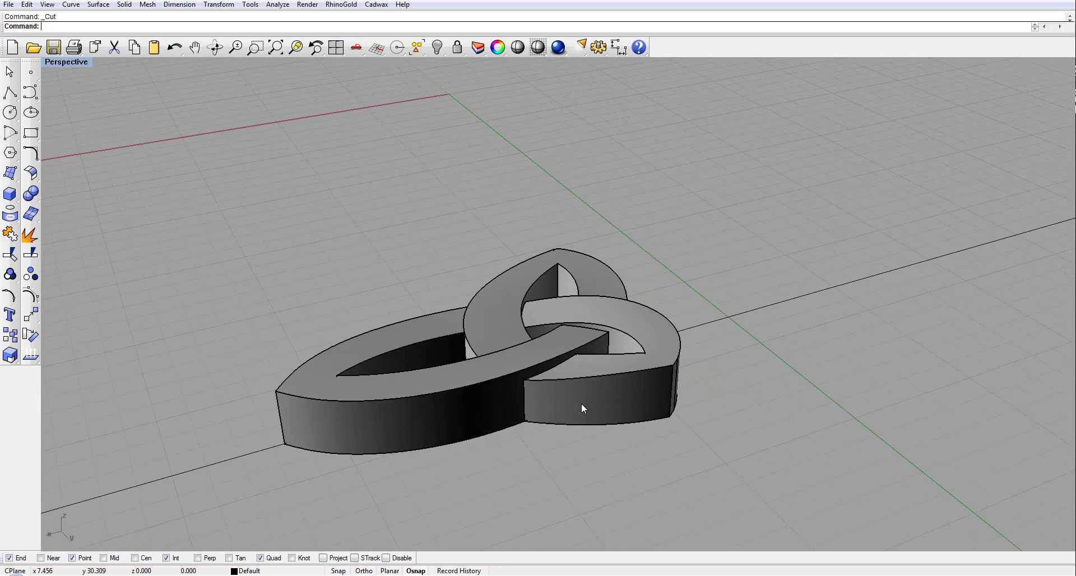
scroll(583, 370, "down", 2)
mouse_move(583, 370)
right_mouse_down()
mouse_move(799, 378)
mouse_move(589, 381)
right_mouse_up()
scroll(609, 382, "down", 2)
scroll(596, 387, "up", 1)
scroll(596, 388, "up", 3)
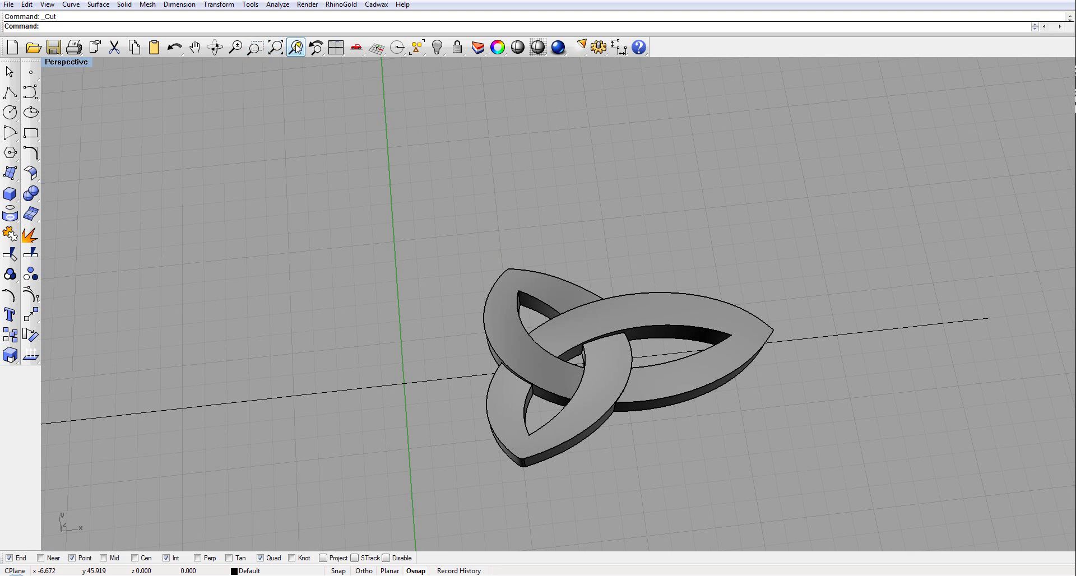
left_click(336, 48)
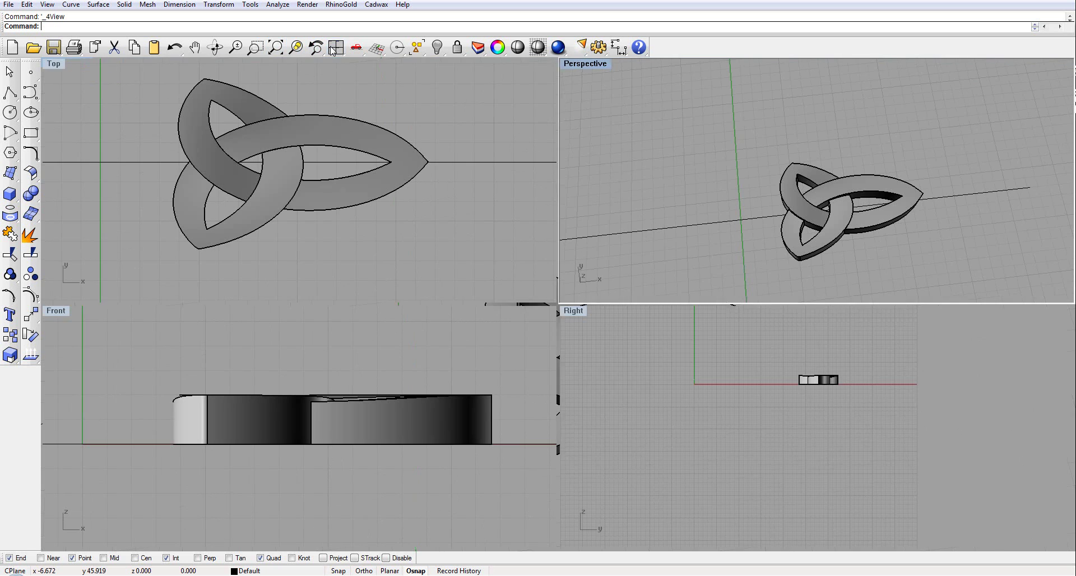
Show all hidden objects and hide the crown curves together with the small beads on the crown.
scroll(406, 224, "down", 3)
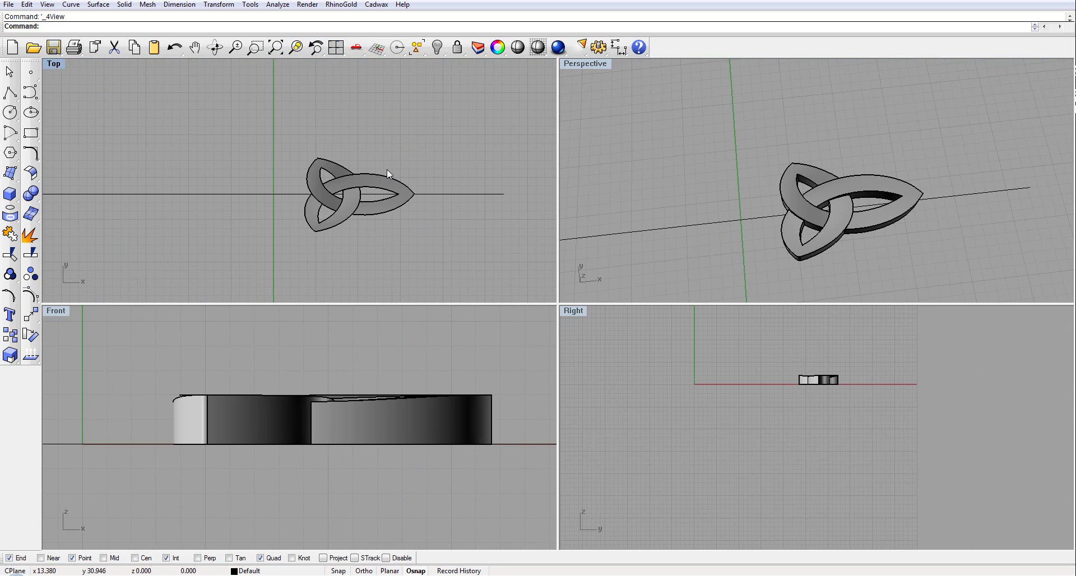
left_click(437, 49)
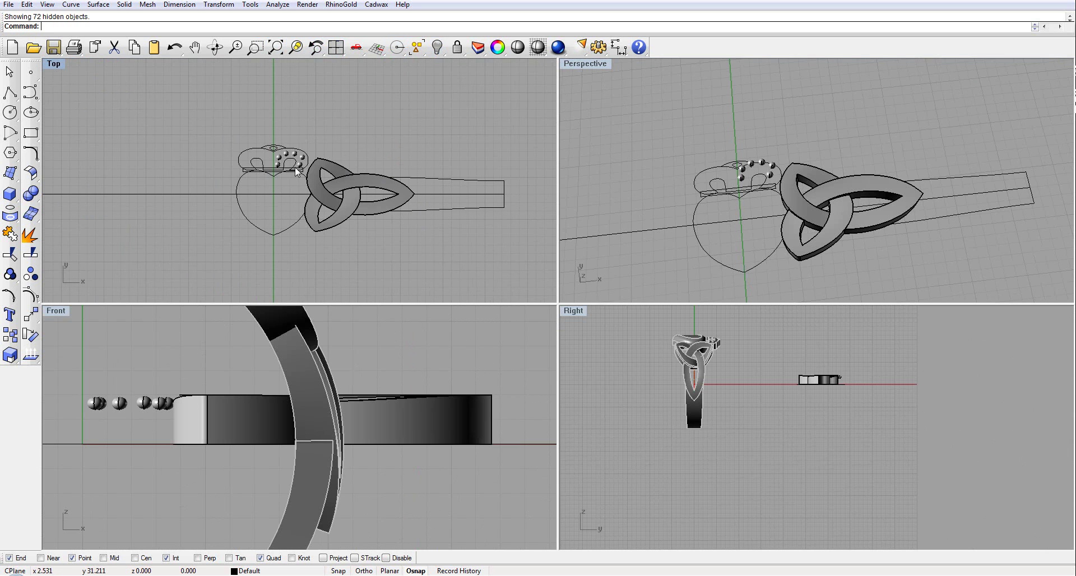
scroll(298, 172, "up", 3)
left_click_drag(163, 110, 333, 188)
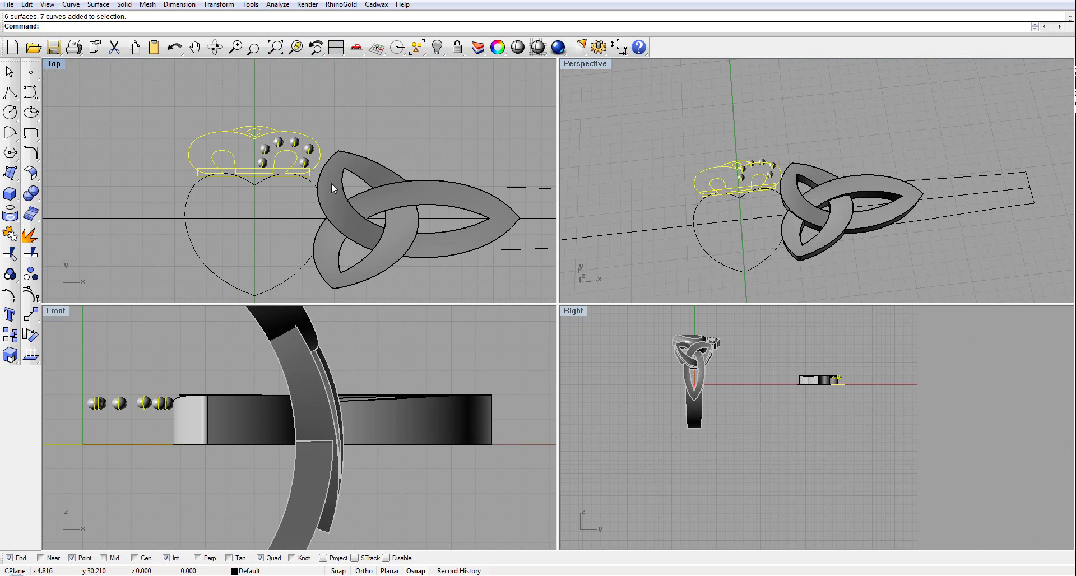
left_click(436, 48)
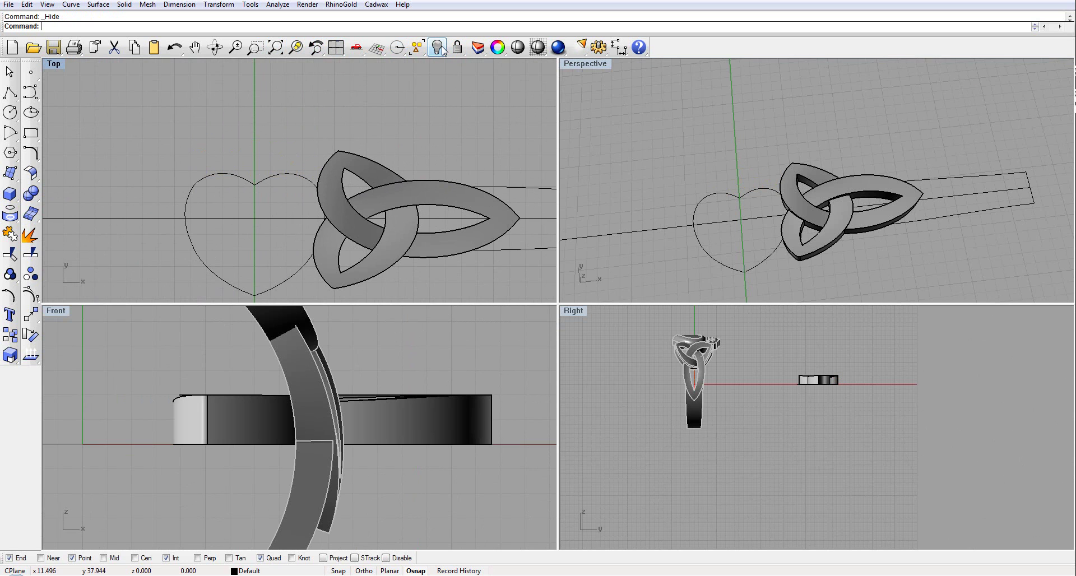
Join the two halves of the heart outline into one closed curve.
right_click_drag(404, 179, 420, 140)
left_click(321, 141)
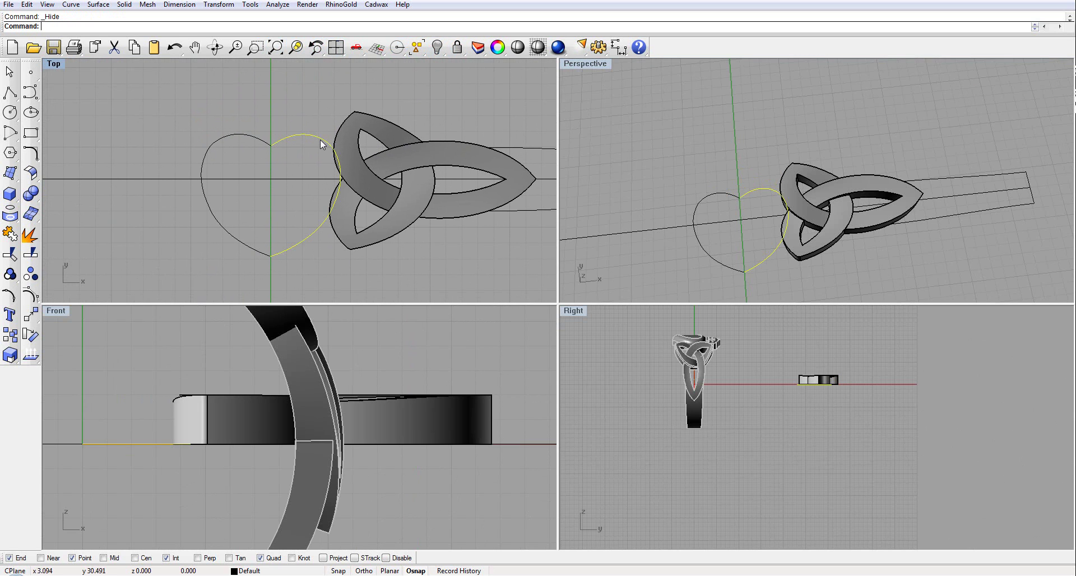
left_click(259, 143, "shift")
left_click(11, 238)
Select the whole finished ring and hide it, leaving the heart and knot layout in view.
scroll(200, 280, "down", 2)
scroll(204, 358, "down", 3)
right_click_drag(220, 361, 315, 416)
scroll(591, 381, "down", 4)
left_click_drag(599, 334, 650, 418)
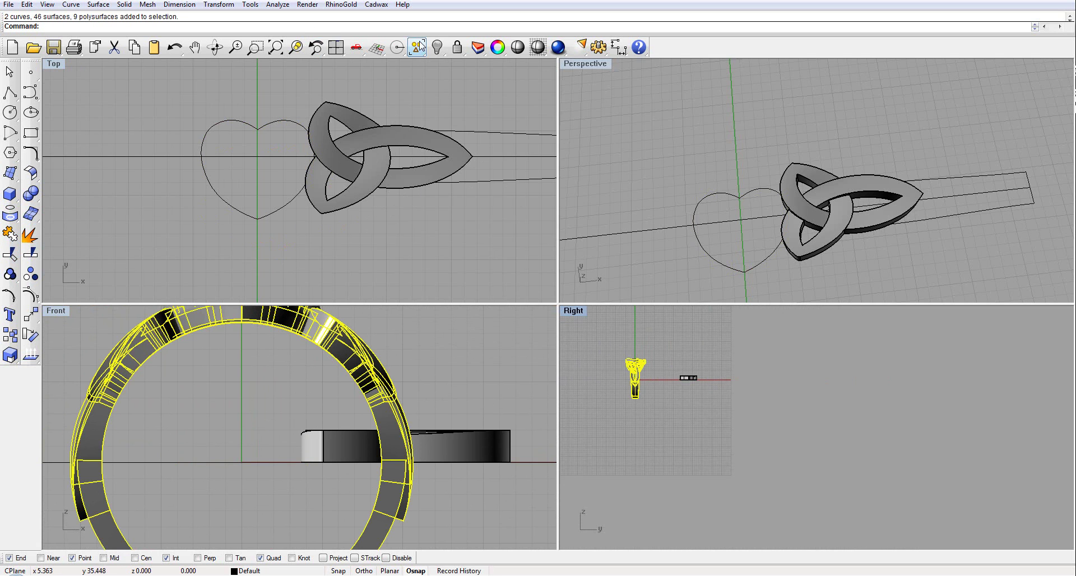
left_click(437, 47)
Extrude the joined heart outline upward into a capped solid about 2.72 high.
left_click(250, 126)
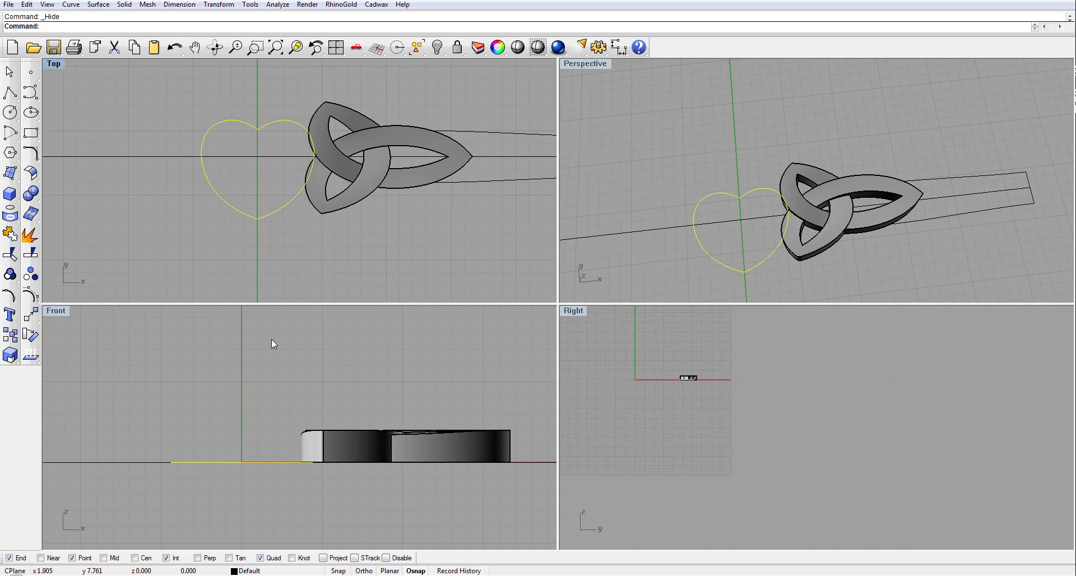
left_click(16, 198)
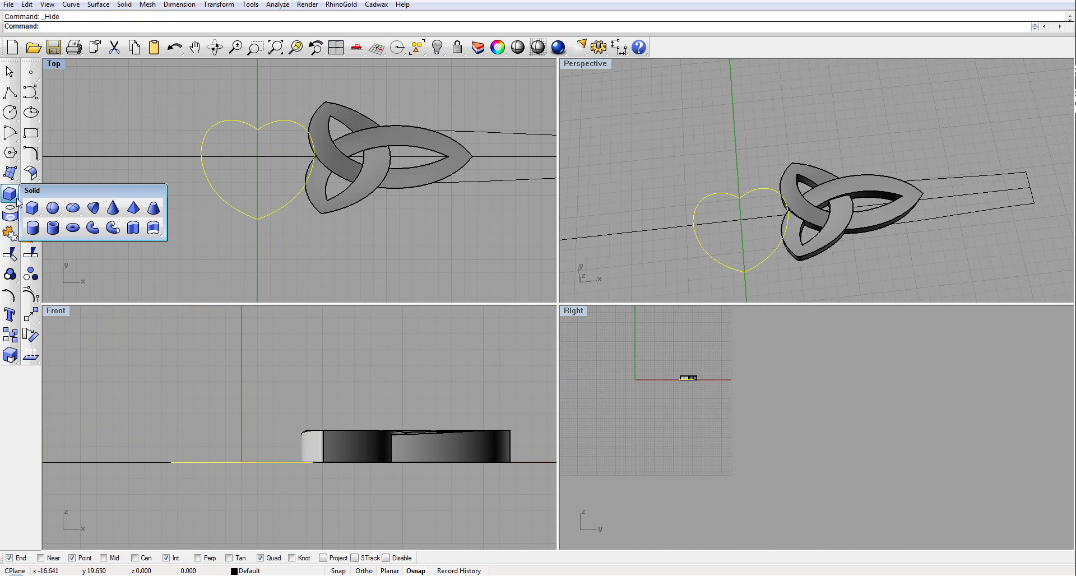
left_click(119, 228)
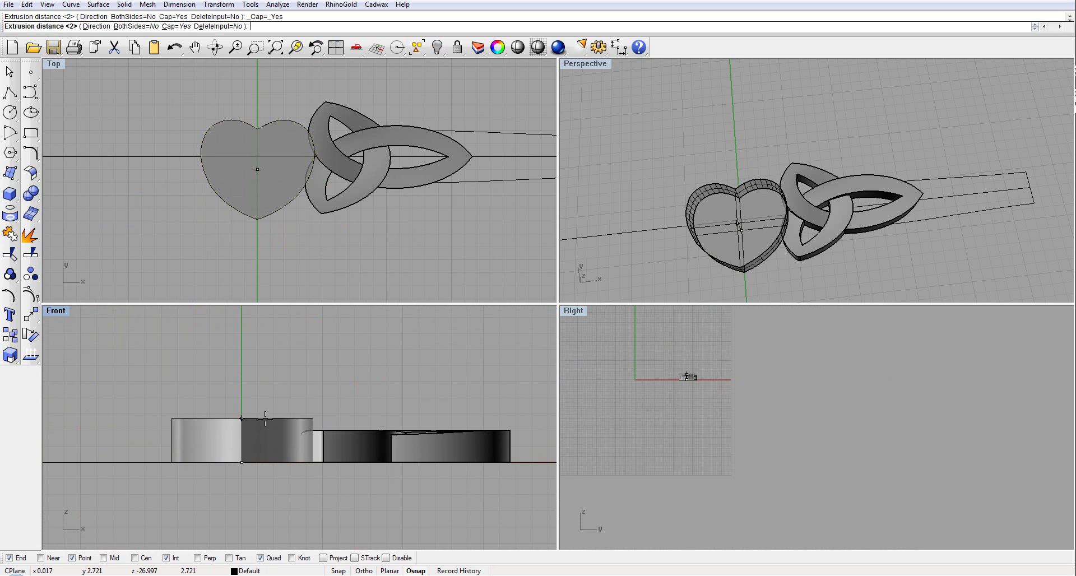
left_click(265, 418)
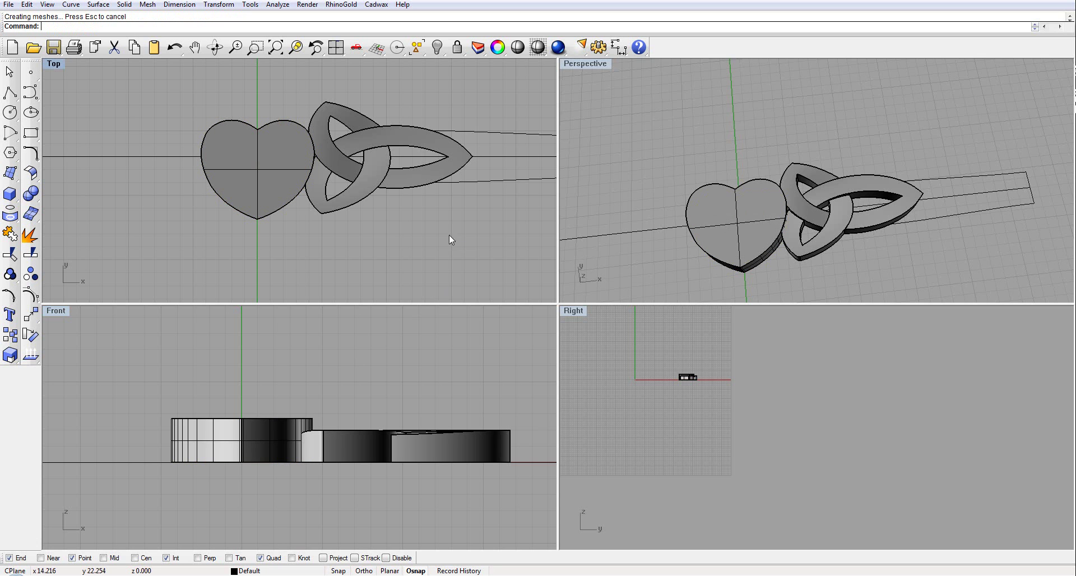
Fillet both upper edges of the heart solid with a radius of 1.
scroll(797, 206, "up", 3)
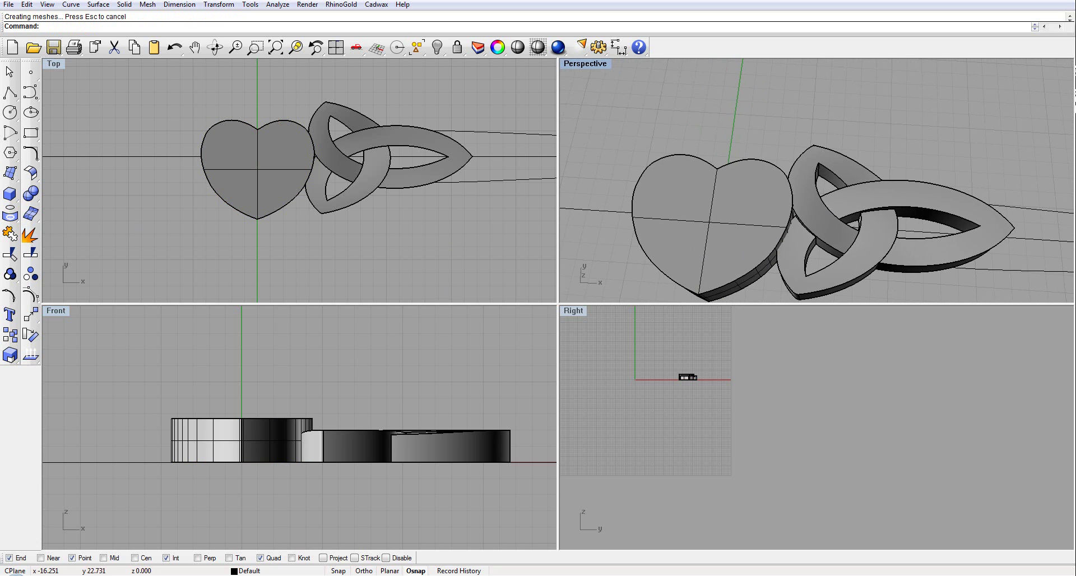
left_click(35, 197)
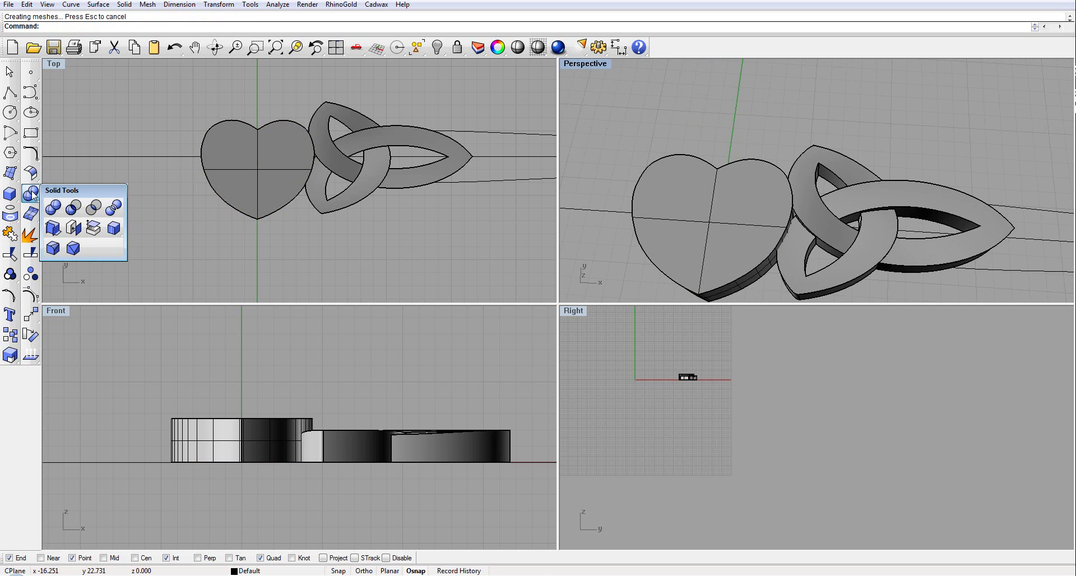
left_click(53, 248)
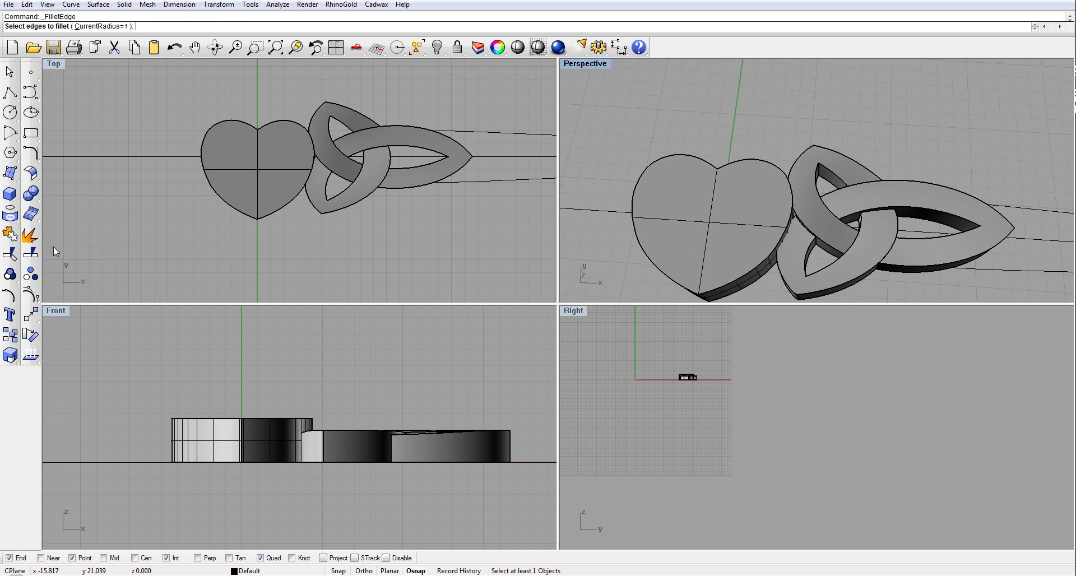
left_click(288, 201)
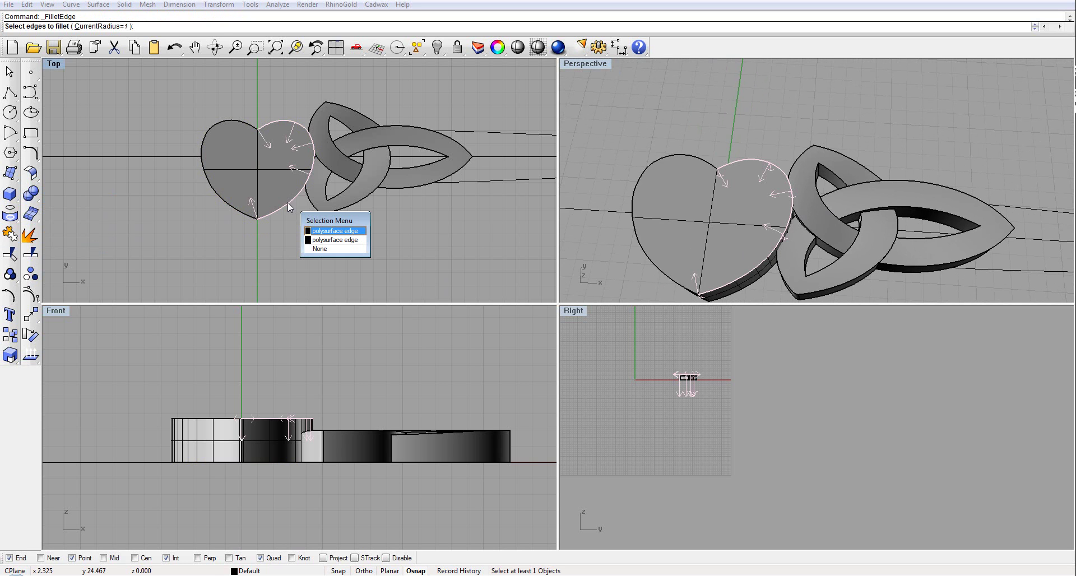
left_click(317, 231)
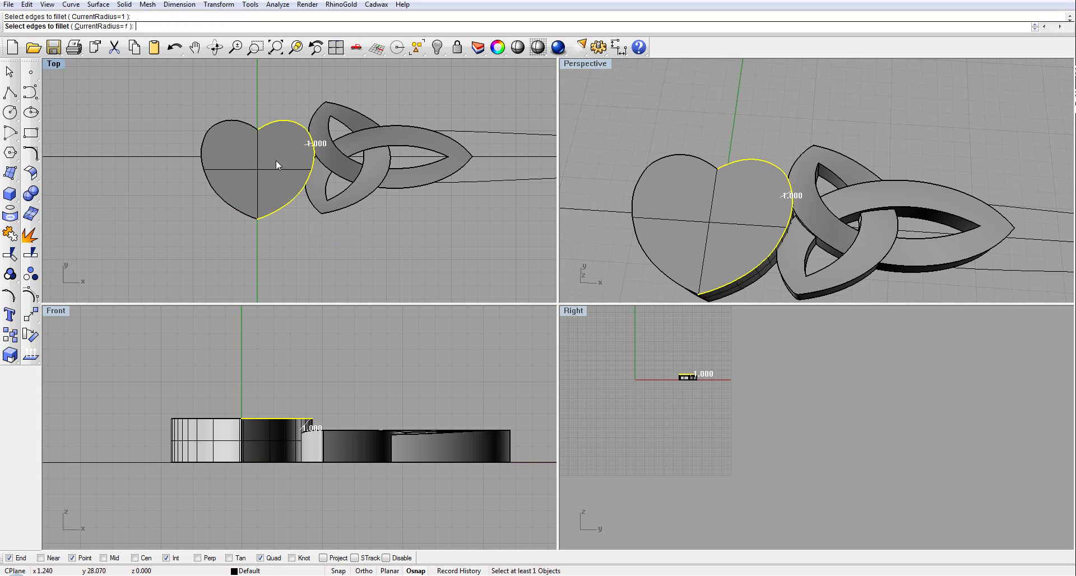
left_click(250, 130)
left_click(283, 154)
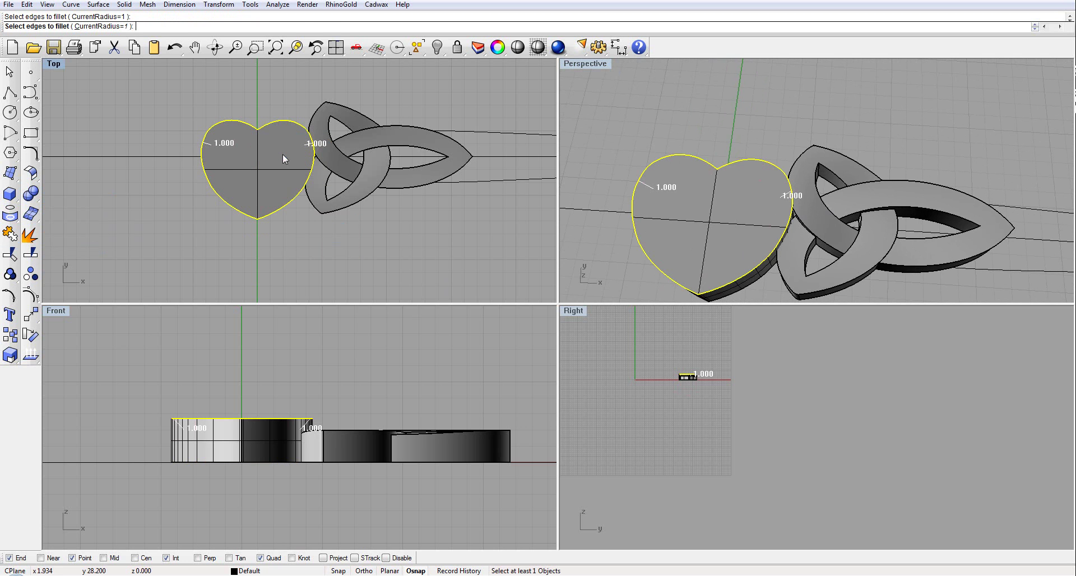
key("Return")
key("Return")
Turn off the isocurve display for the heart and knot solids in their object properties.
right_click_drag(700, 246, 733, 258)
left_click_drag(167, 98, 478, 247)
left_click(500, 51)
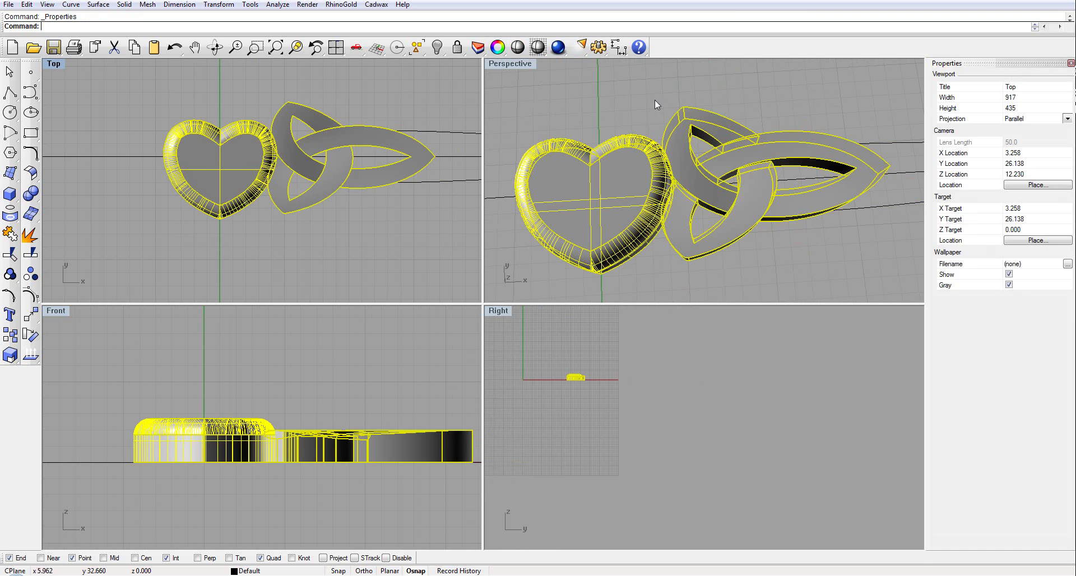
left_click(1012, 222)
left_click(571, 84)
right_click_drag(571, 84, 704, 180)
right_click_drag(395, 131, 379, 163)
scroll(379, 164, "down", 4)
scroll(379, 164, "down", 2)
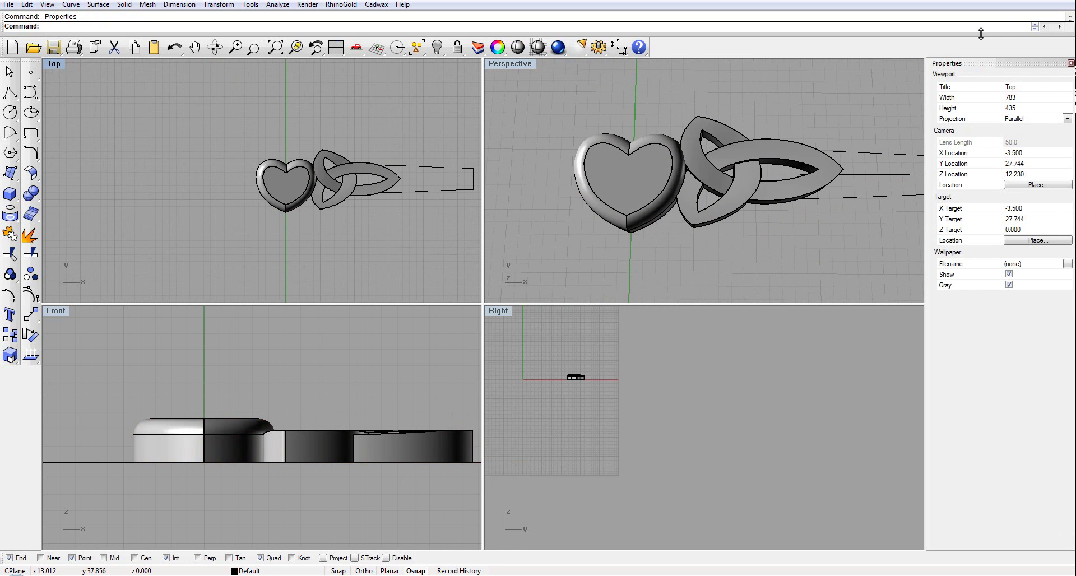
left_click(1070, 63)
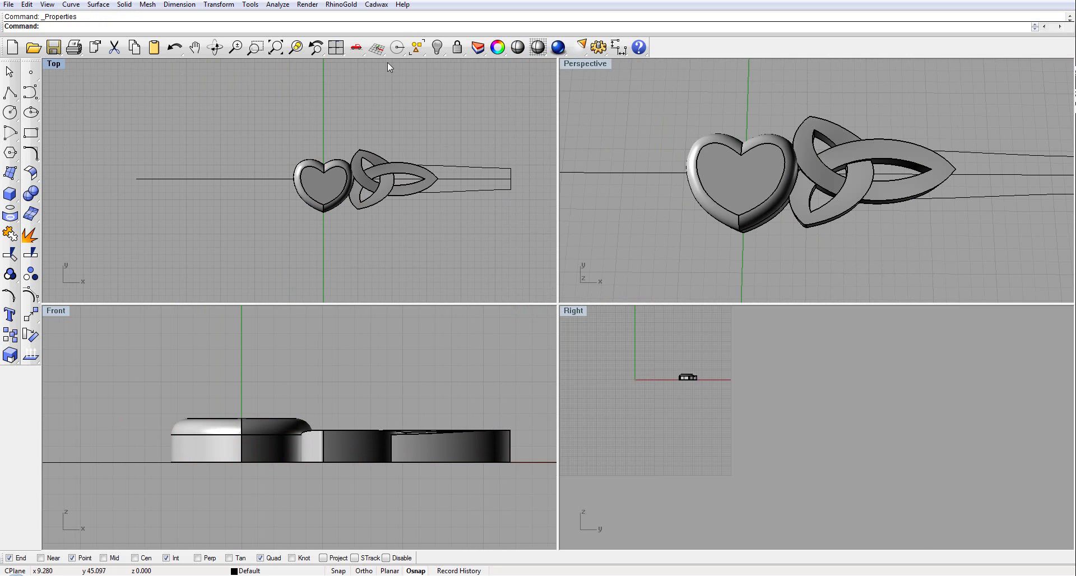
Show all hidden objects, including the finished ring and the crown curves.
left_click(437, 49)
scroll(499, 243, "down", 5)
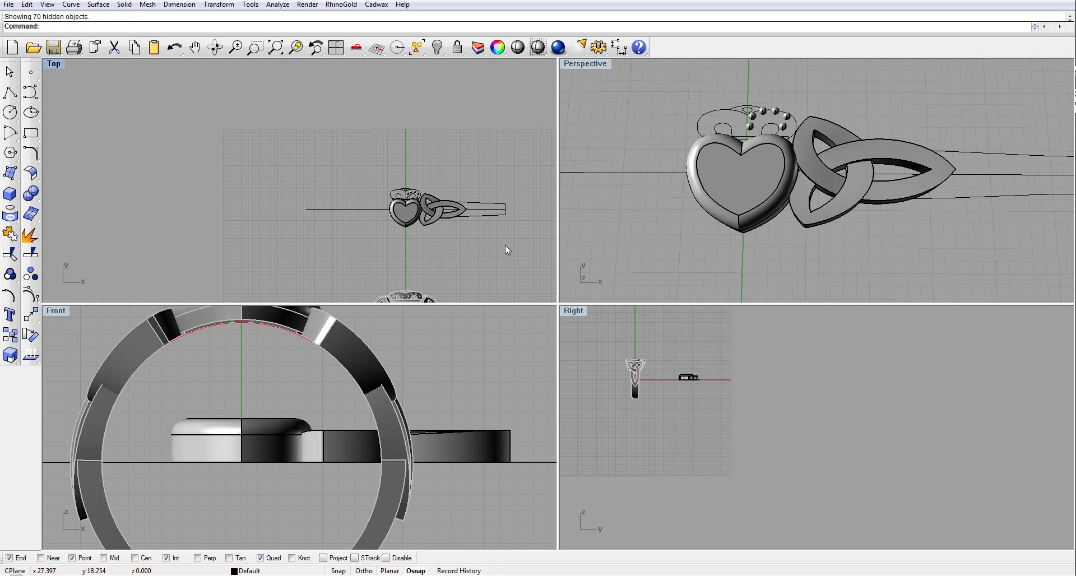
scroll(448, 376, "down", 5)
Move the finished ring's objects to Layer 01 and turn that layer off.
left_click_drag(596, 332, 656, 431)
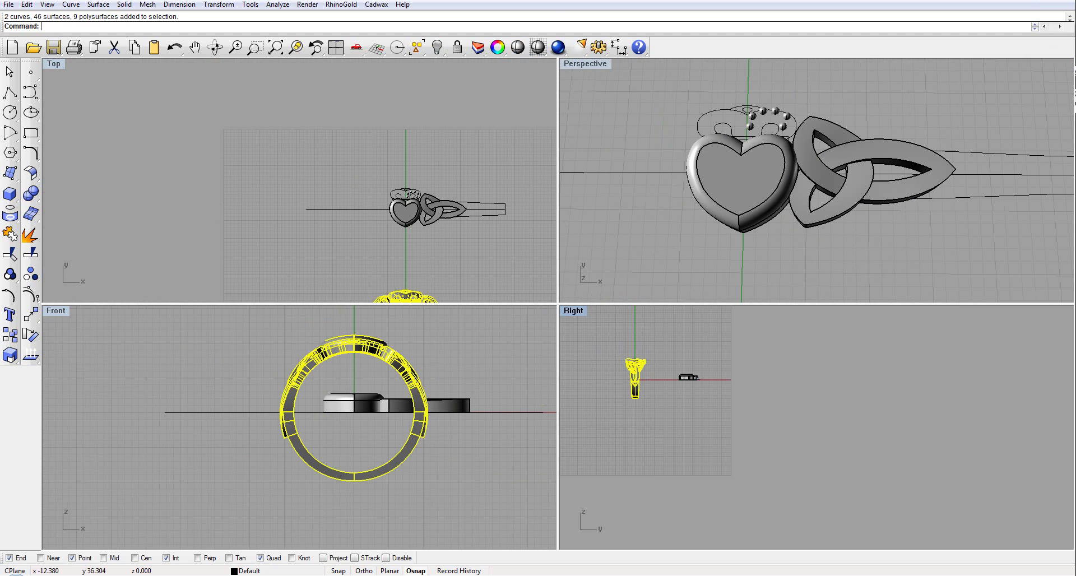
left_click(478, 48)
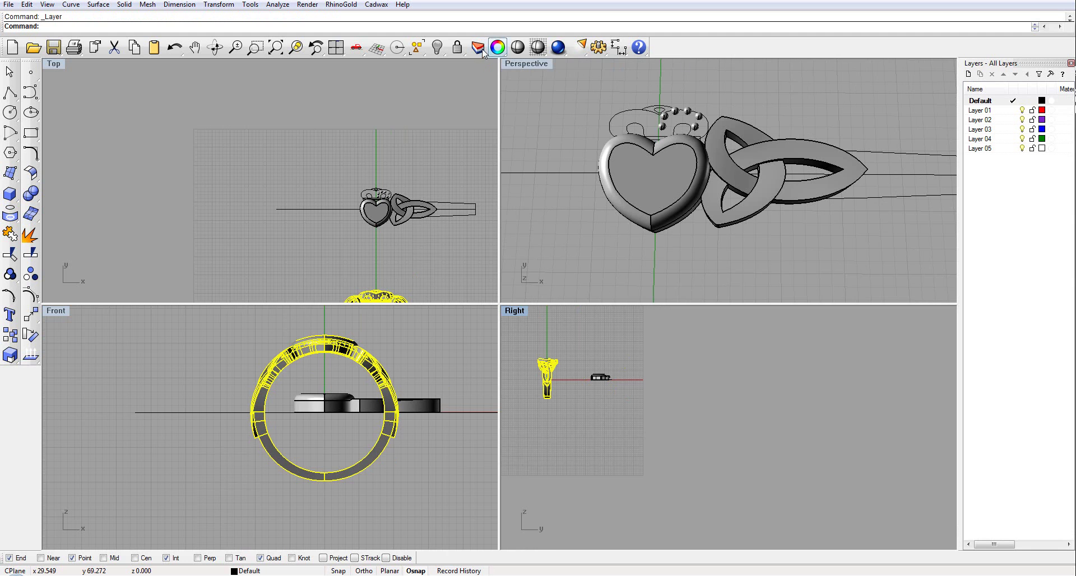
left_click(1070, 62)
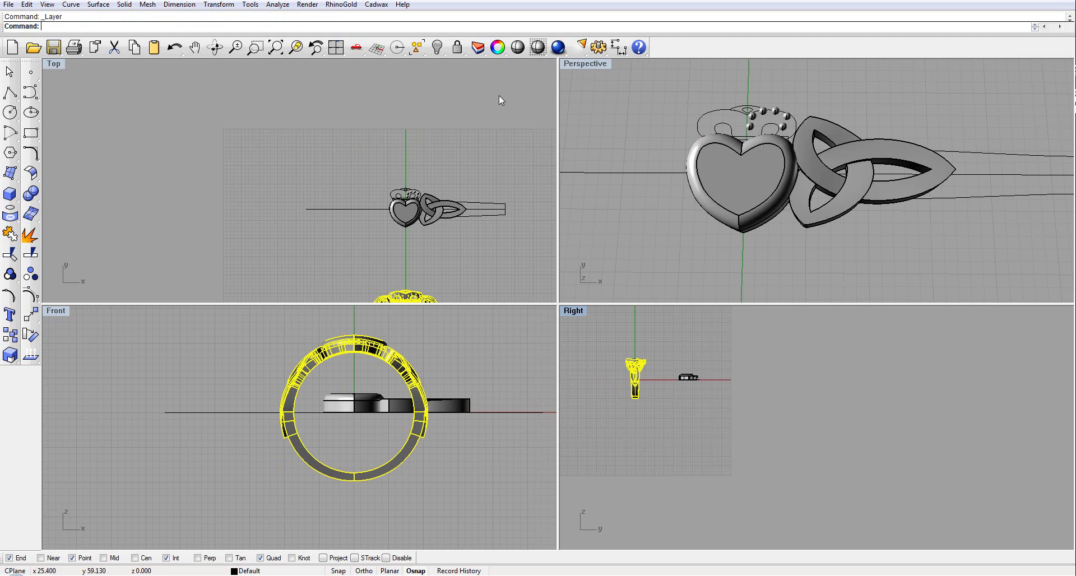
left_click(478, 48)
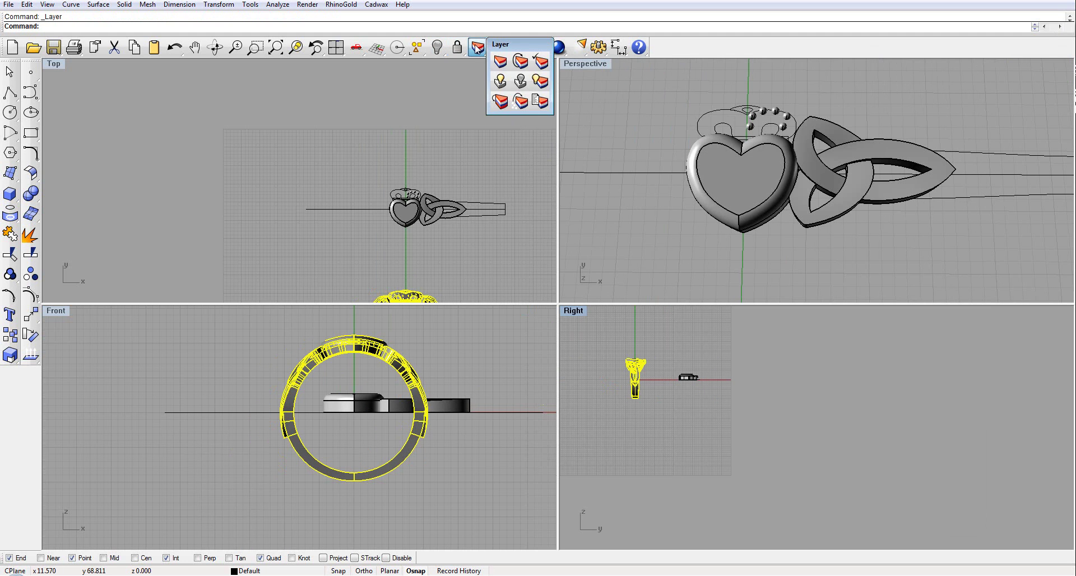
left_click(520, 61)
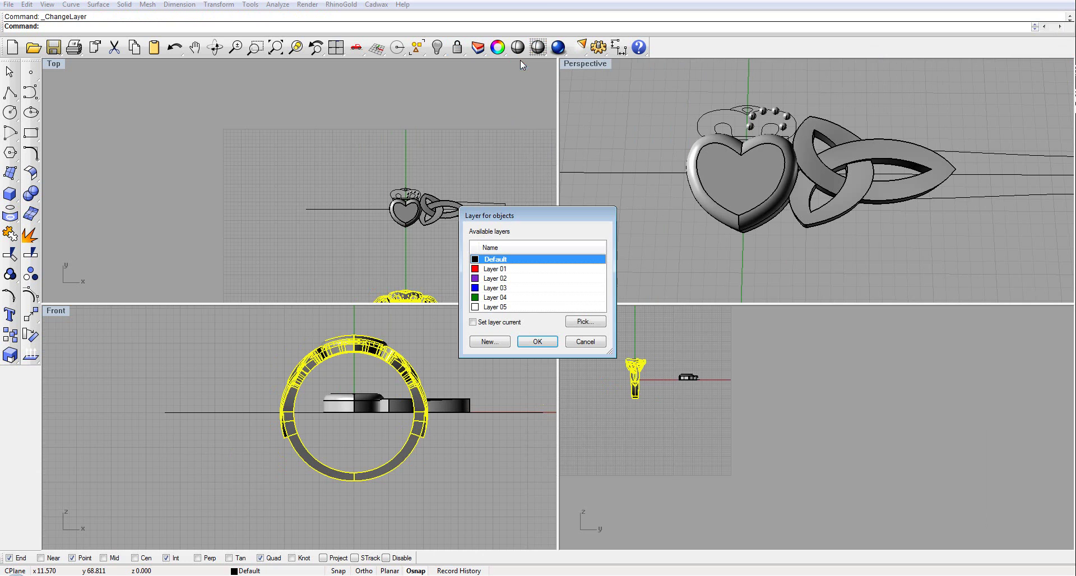
left_click(481, 270)
left_click(536, 342)
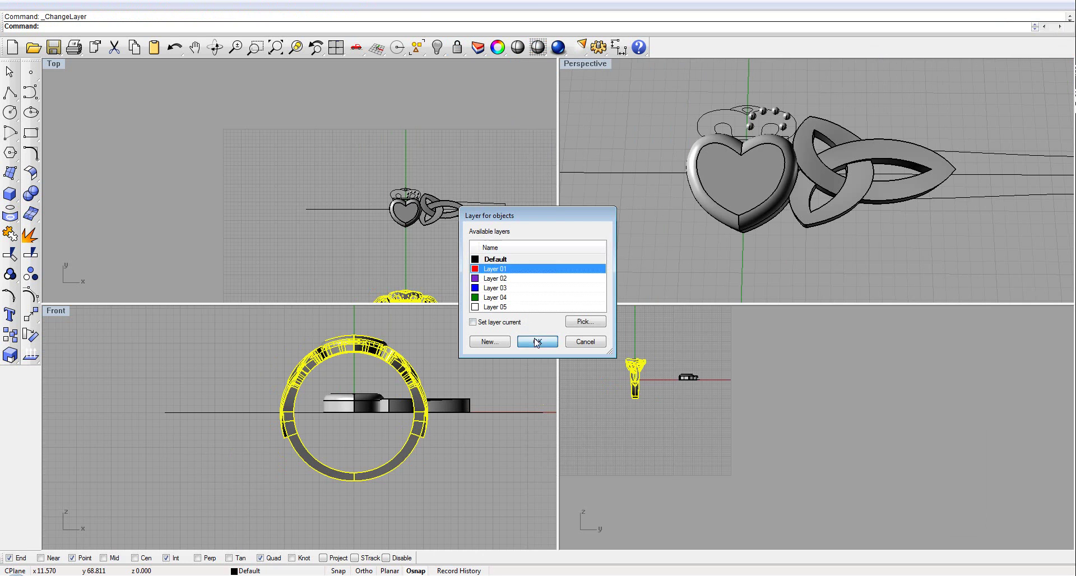
left_click(266, 571)
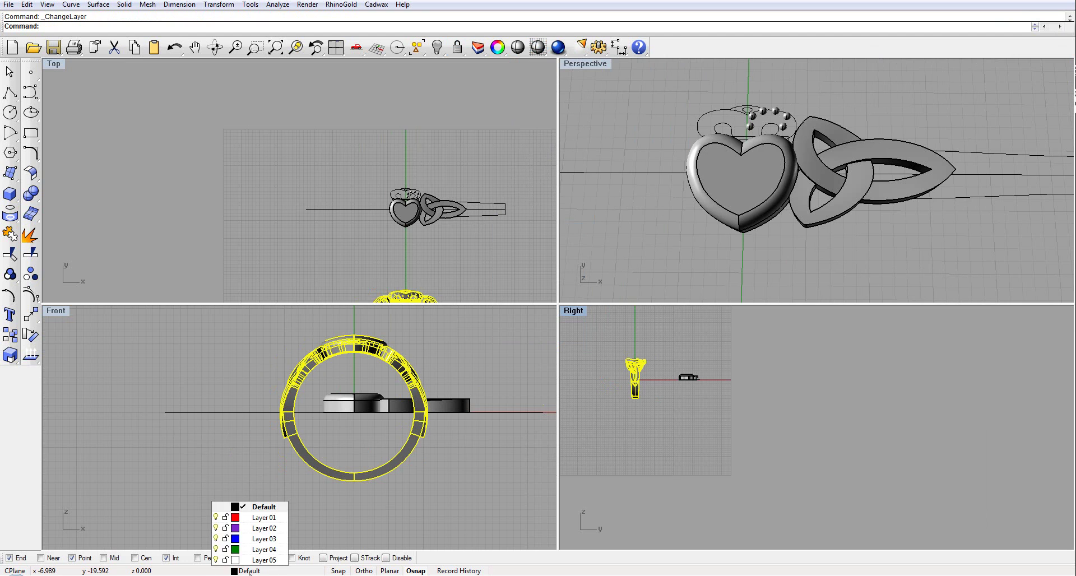
left_click(216, 518)
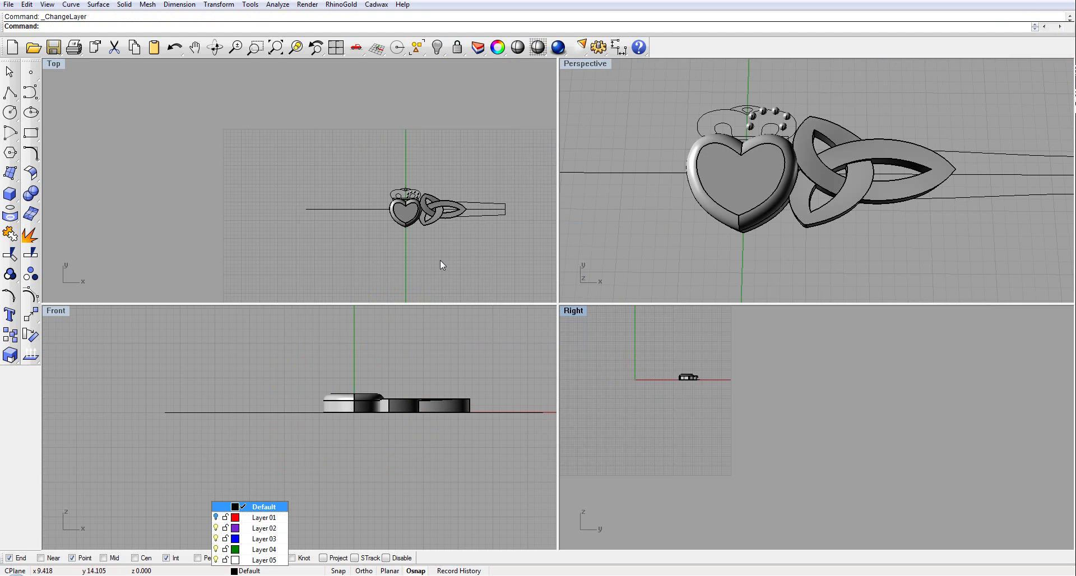
Hide the small beads on the crown, keeping the crown's outline curves shown.
right_click_drag(410, 193, 379, 181)
scroll(375, 180, "up", 5)
left_click_drag(377, 182, 405, 216)
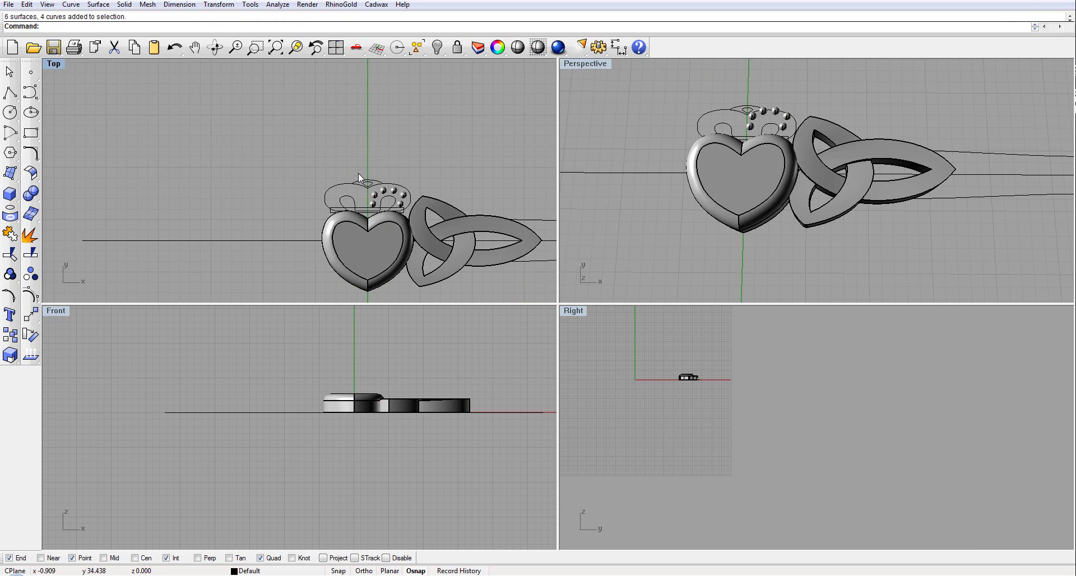
scroll(362, 176, "up", 3)
left_click_drag(454, 242, 454, 242)
left_click(437, 47)
right_click_drag(451, 190, 449, 135)
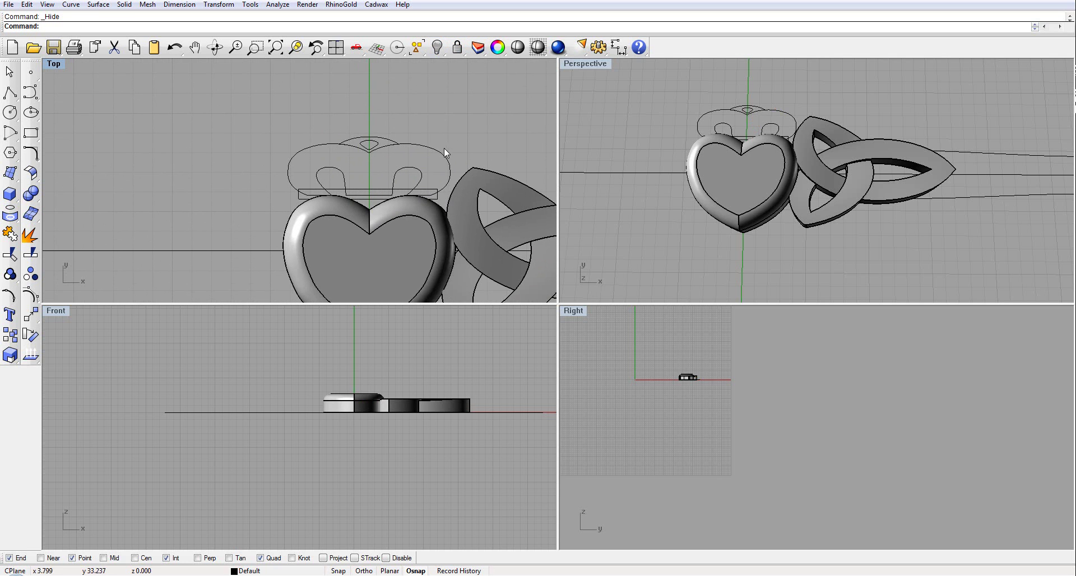
Extrude the main crown outline upward into a capped solid about 1.83 high, with object snaps disabled and Ortho on.
left_click(442, 154)
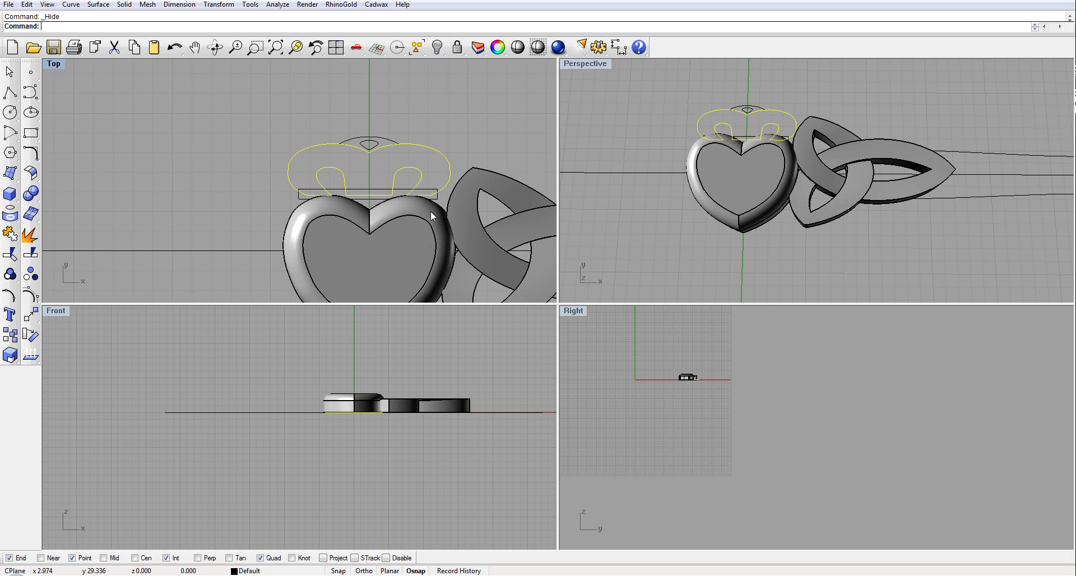
left_click(11, 197)
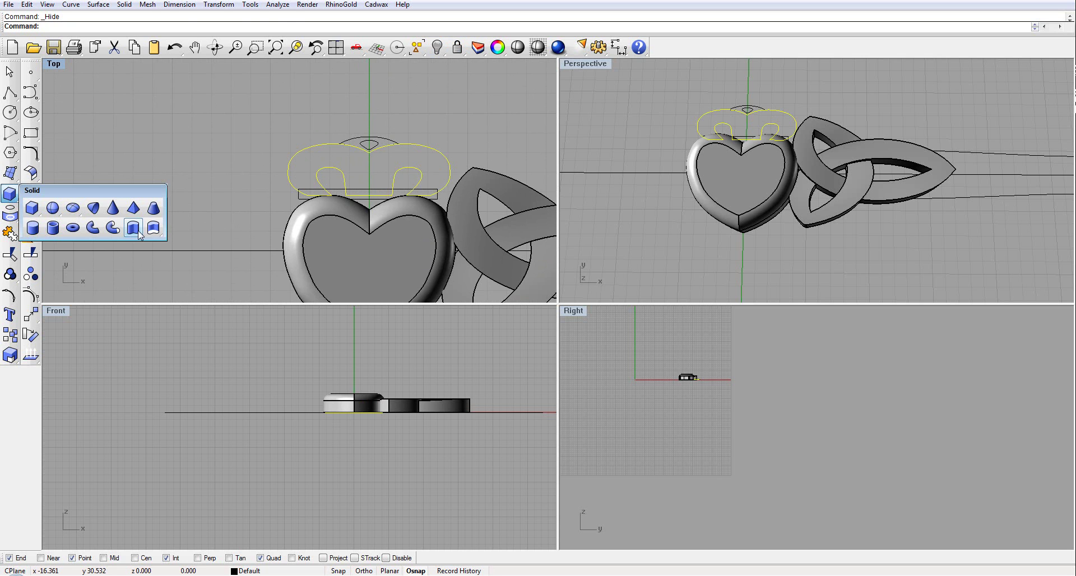
left_click(131, 225)
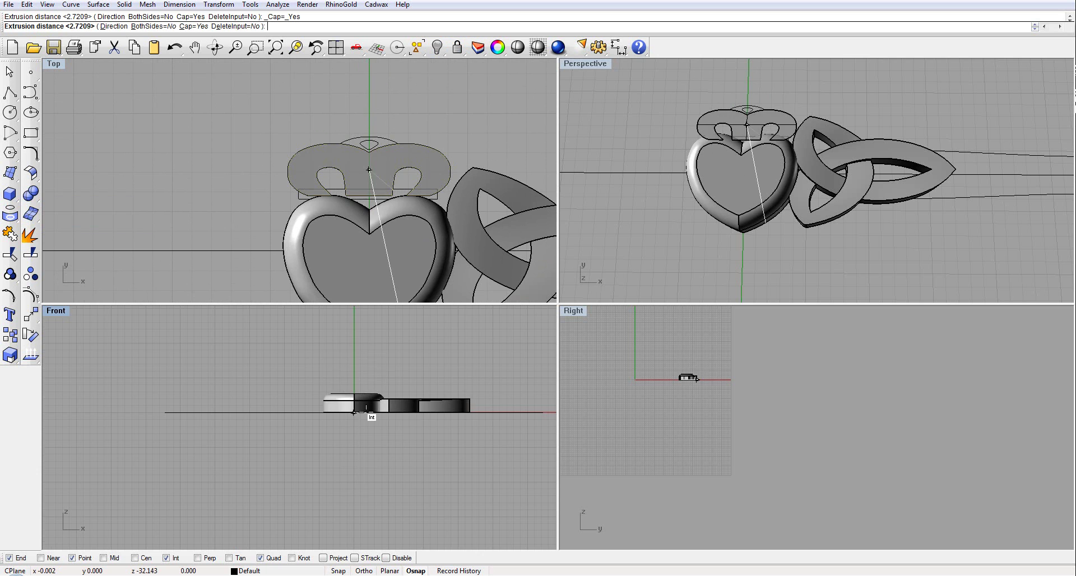
scroll(366, 409, "up", 4)
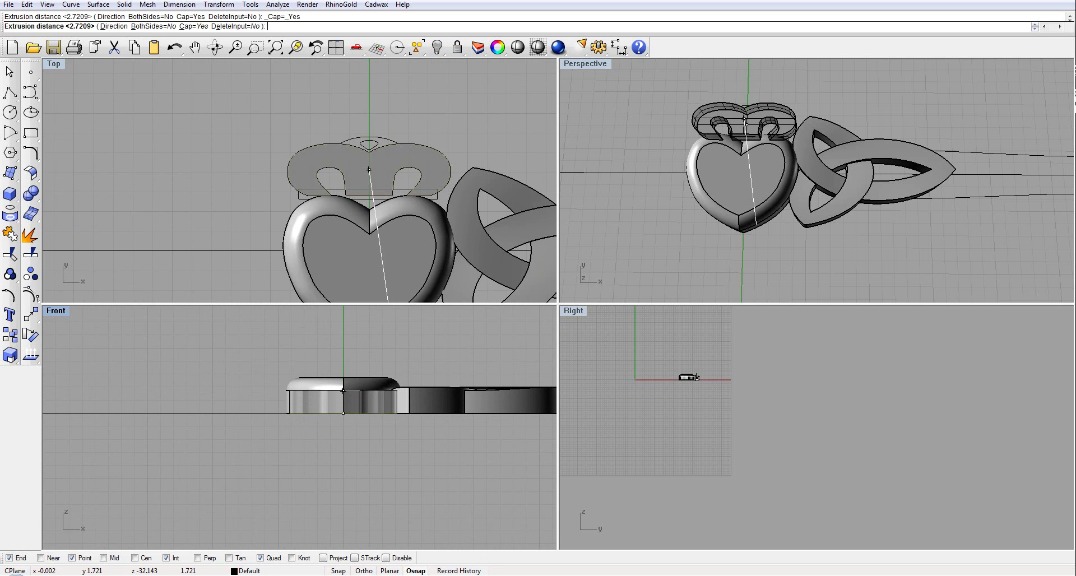
left_click(386, 557)
left_click(363, 570)
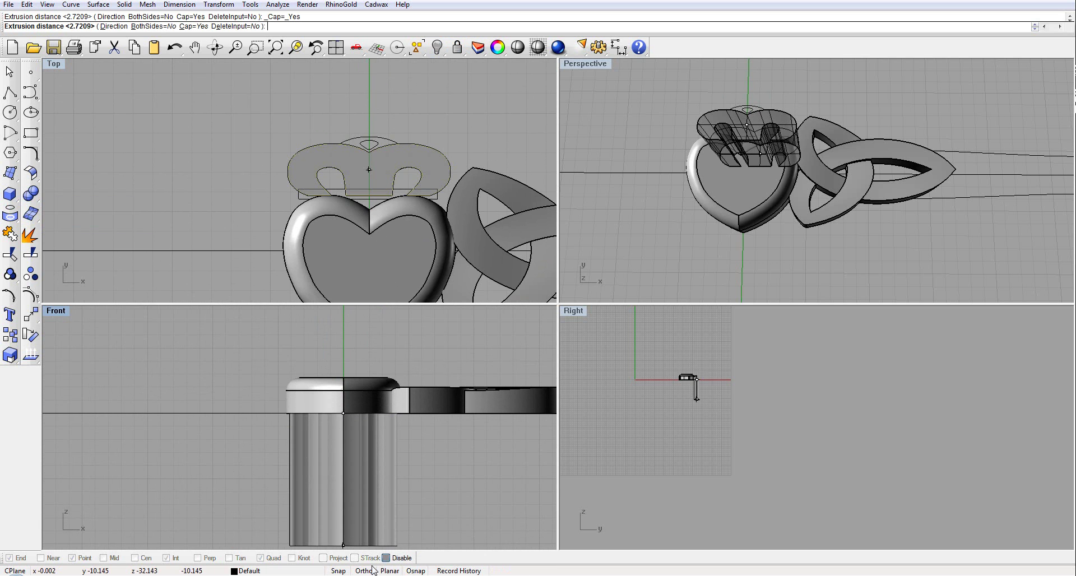
left_click(367, 389)
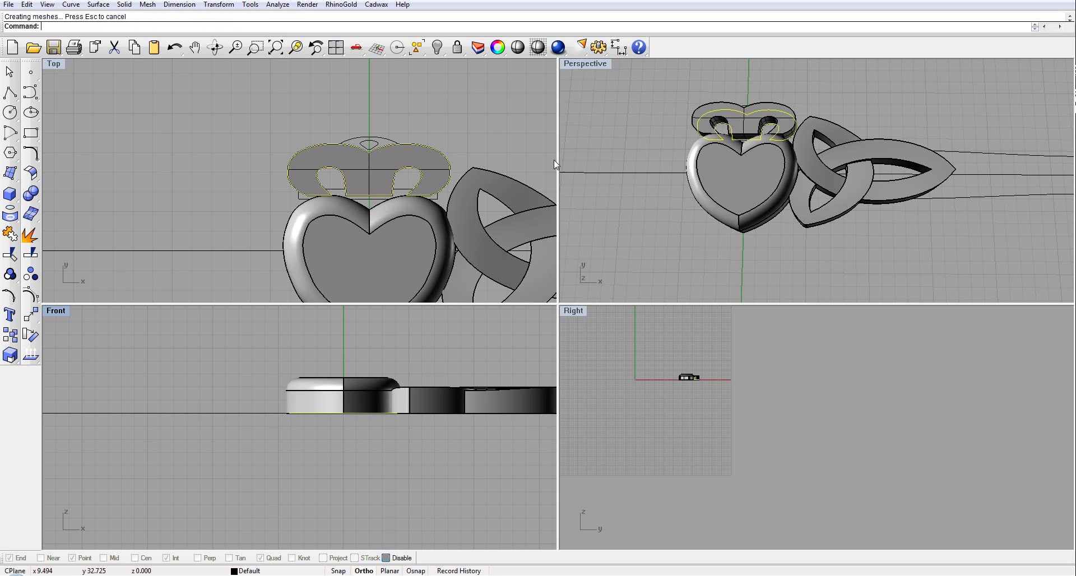
Try to extrude the arched curve at the crown's peak upward into a capped solid.
right_click_drag(634, 114, 566, 119)
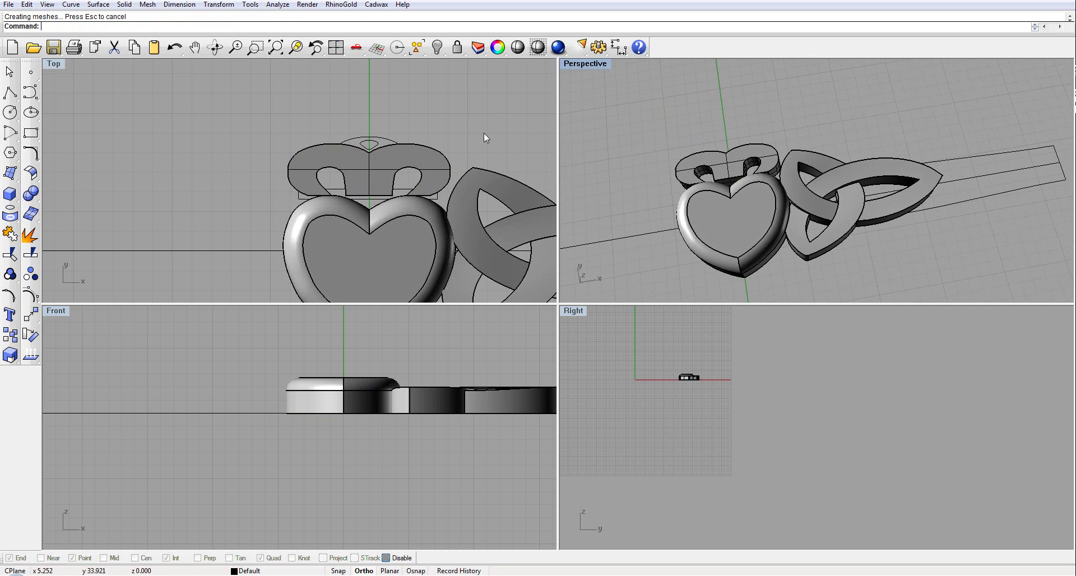
scroll(377, 144, "up", 3)
left_click(380, 144)
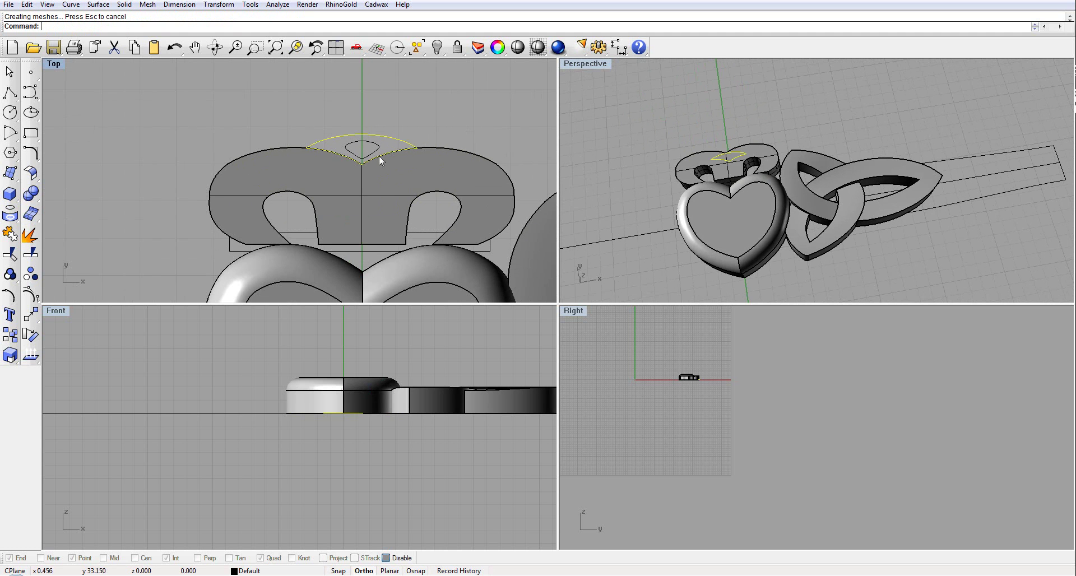
right_click(409, 133)
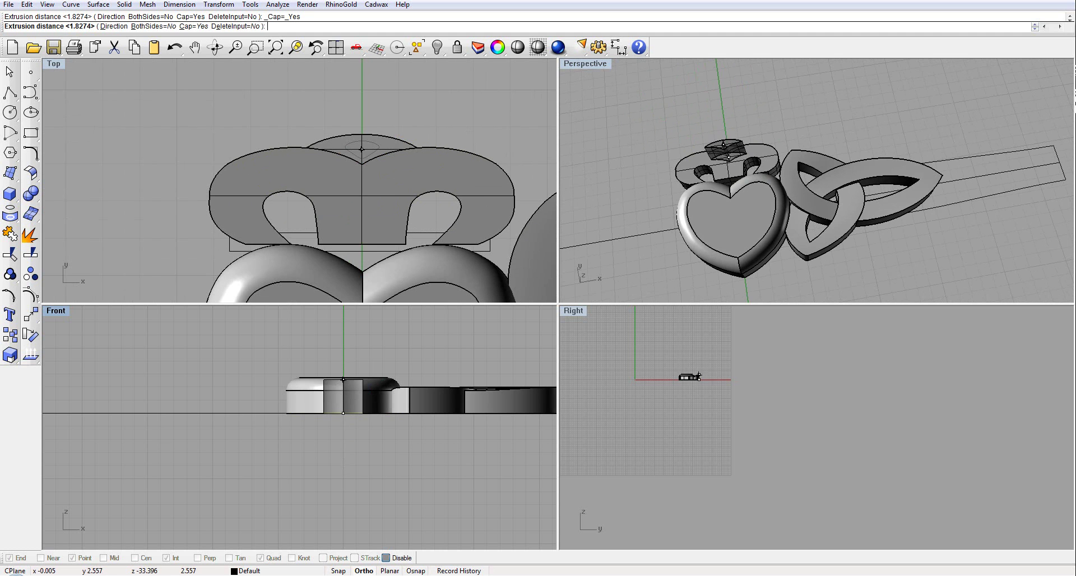
left_click(364, 382)
right_click_drag(591, 211, 680, 168)
scroll(687, 169, "up", 5)
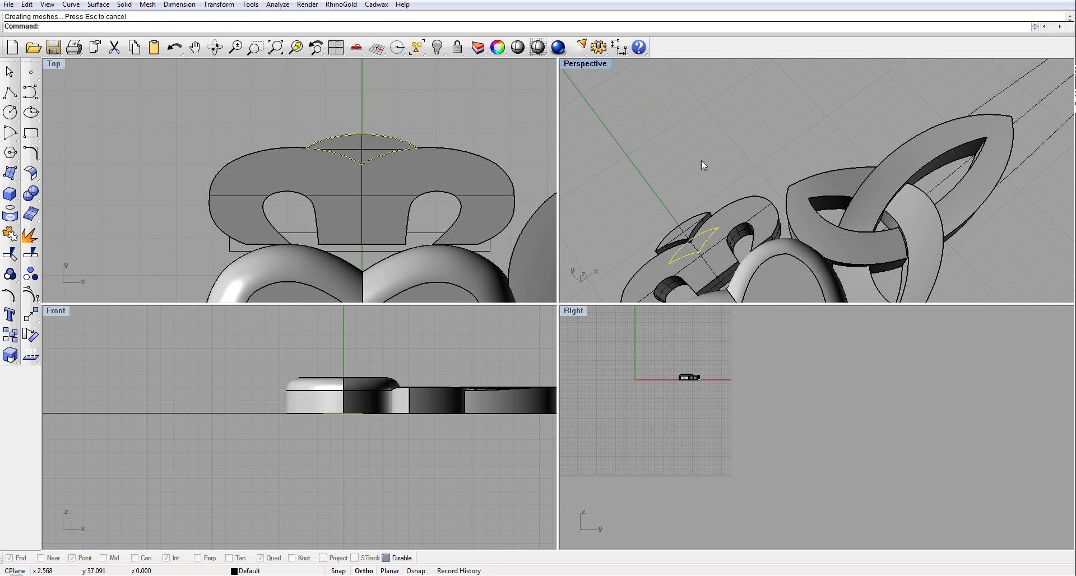
left_click(430, 98)
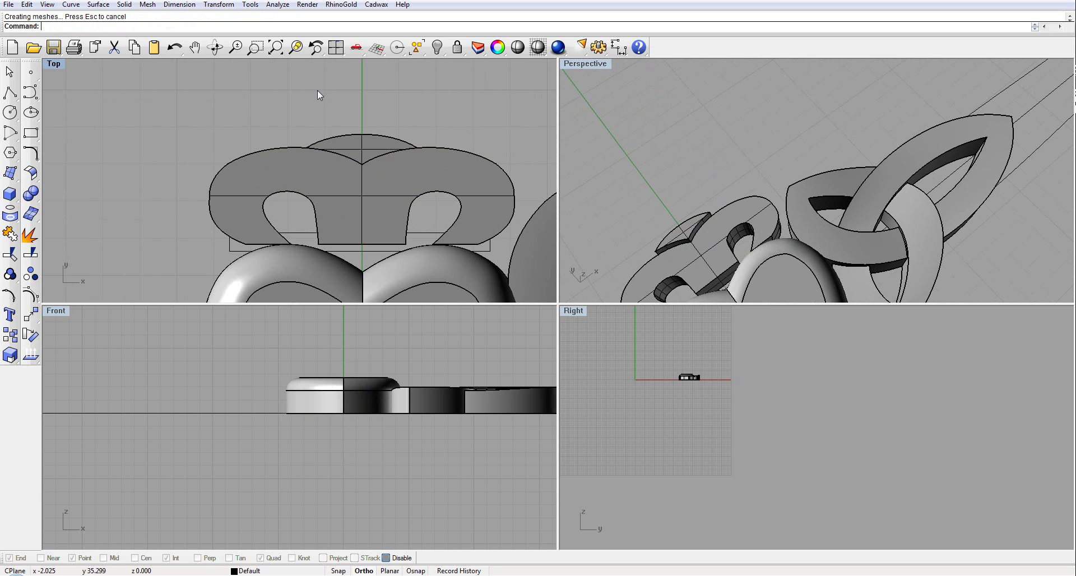
left_click(175, 50)
Extrude the arched curve at the crown's peak upward into a capped solid lower than the main crown.
left_click(355, 134)
right_click(386, 133)
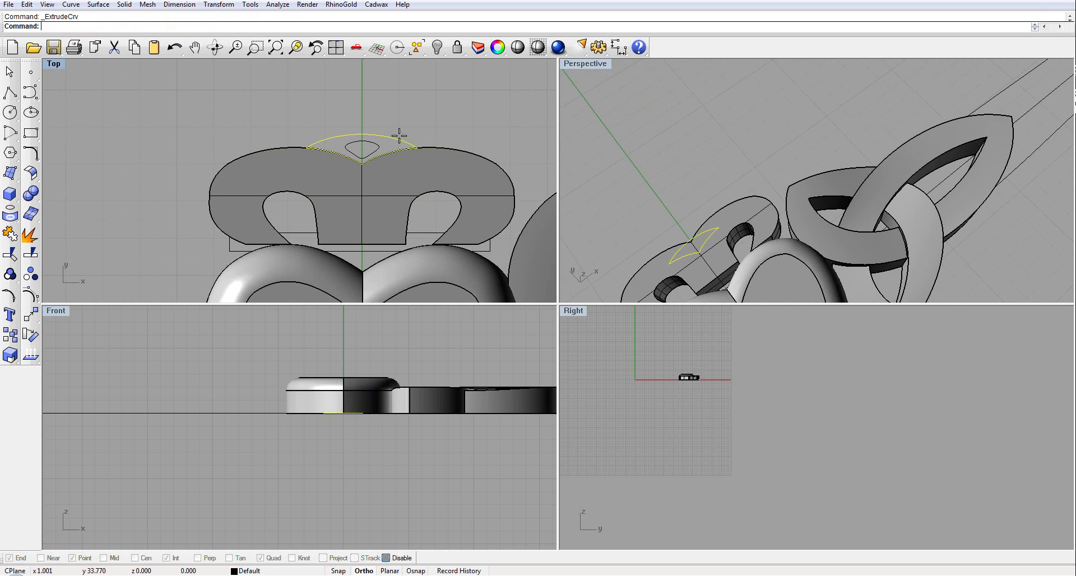
left_click(340, 395)
key("Escape")
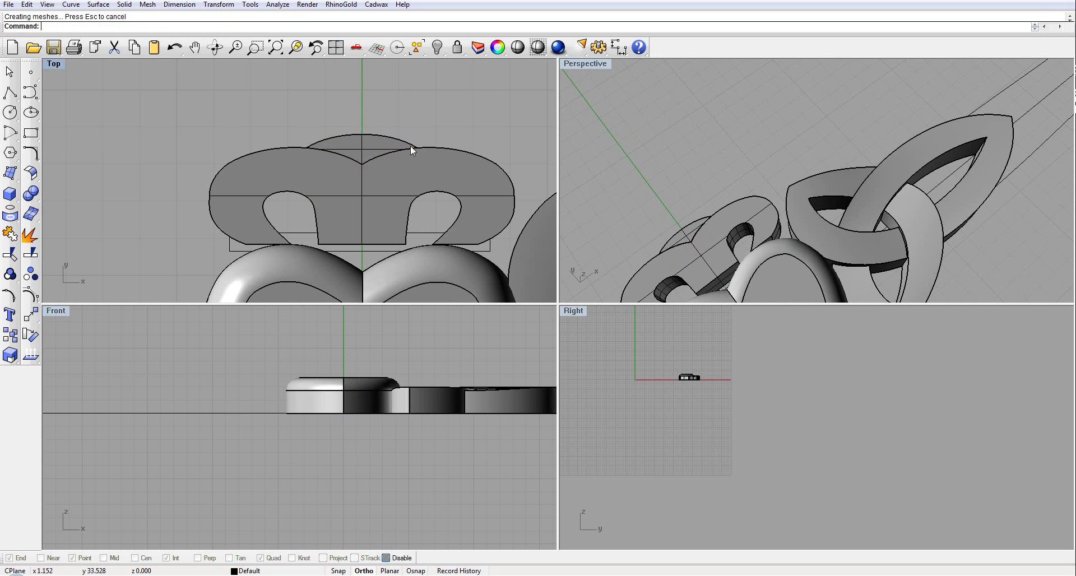
Set the Top and Front views to Ghosted display, with the small drop-shaped curve at the crown's peak selected.
left_click(57, 68)
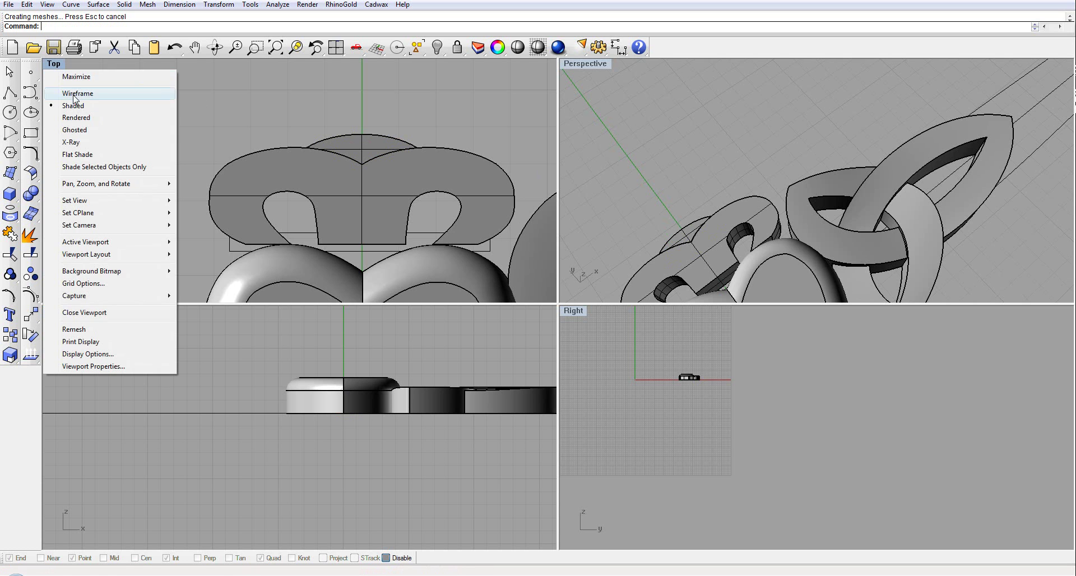
left_click(77, 129)
left_click(359, 144)
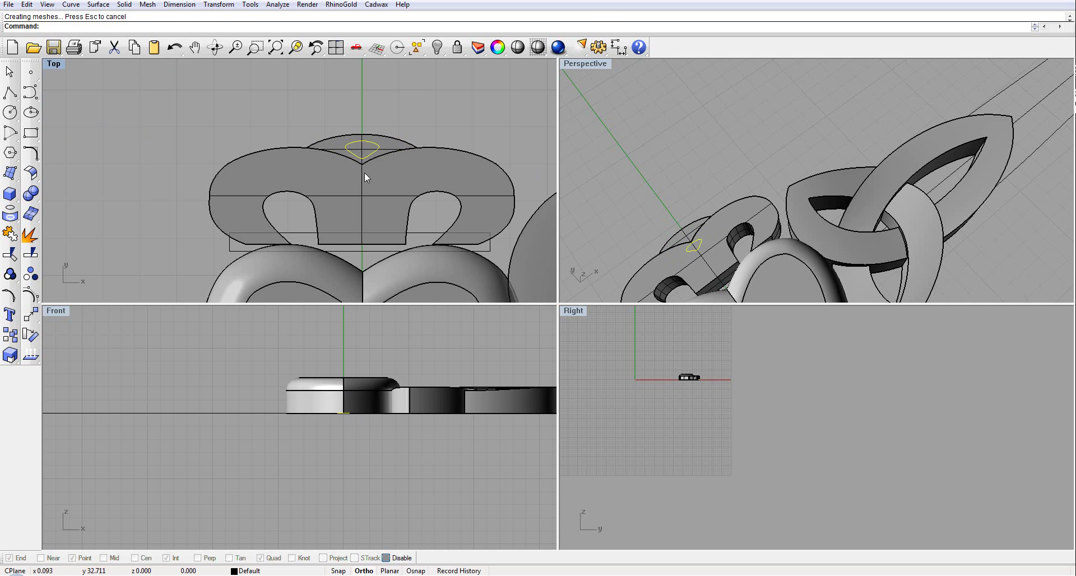
right_click(347, 342)
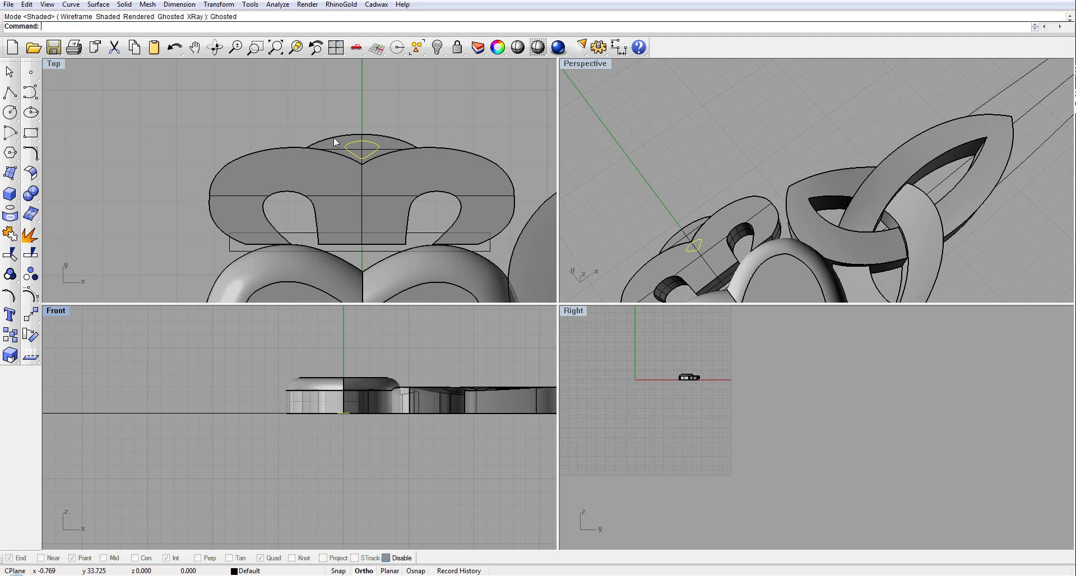
Extrude the small drop-shaped curve at the crown's peak upward about 2.08 as a capped solid.
right_click(87, 27)
left_click(130, 116)
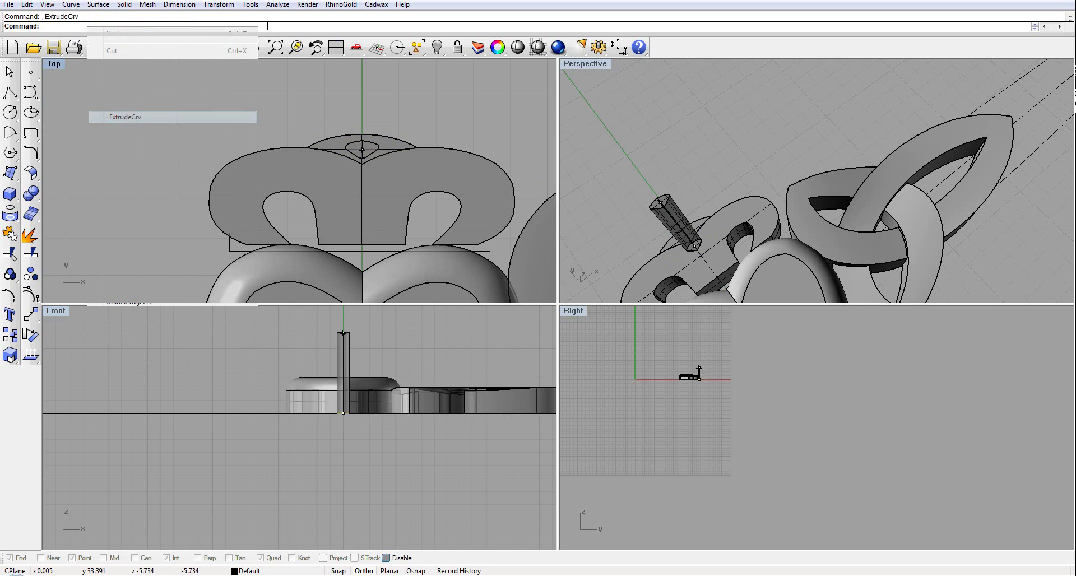
left_click(300, 386)
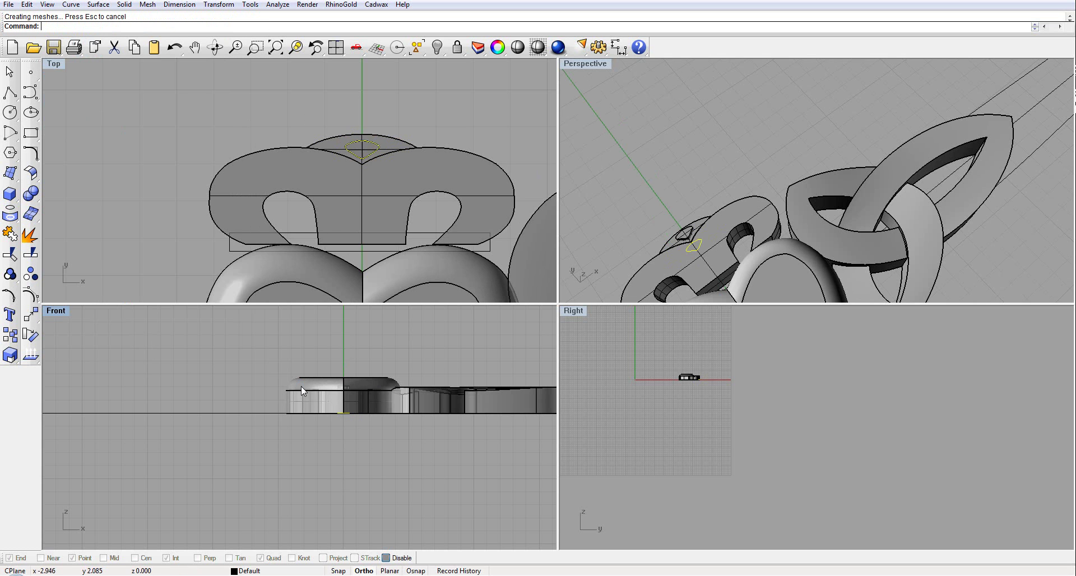
scroll(717, 166, "down", 3)
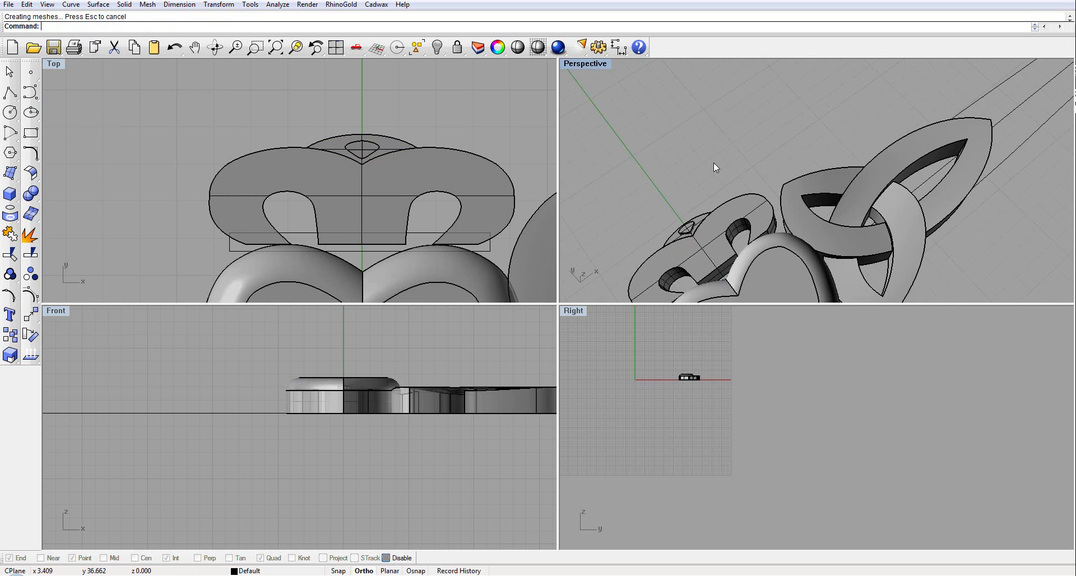
Extrude the narrow rectangle at the crown's base upward about 1.87 as a capped solid.
left_click(488, 255)
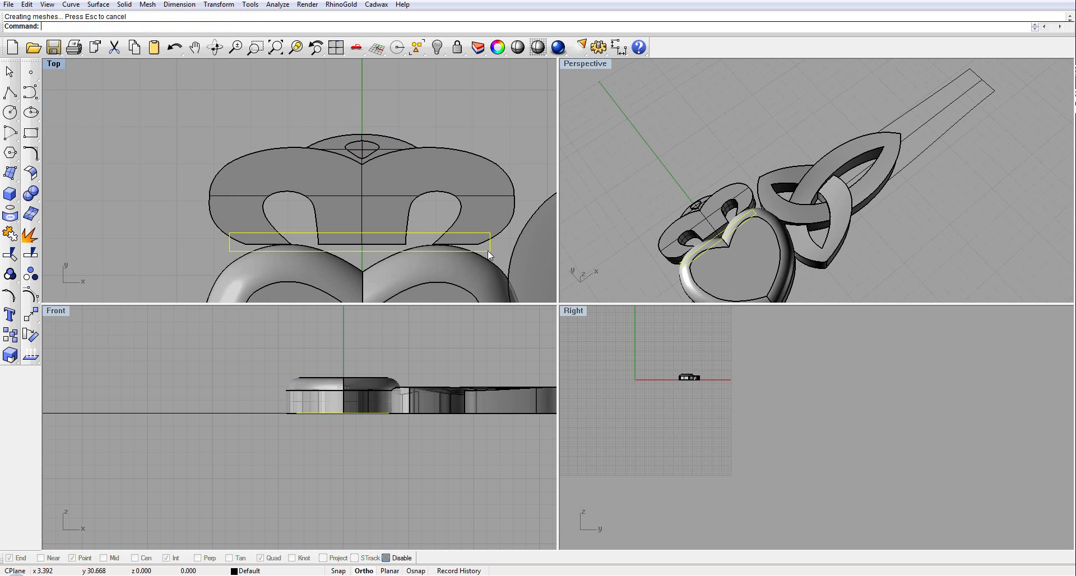
right_click(81, 27)
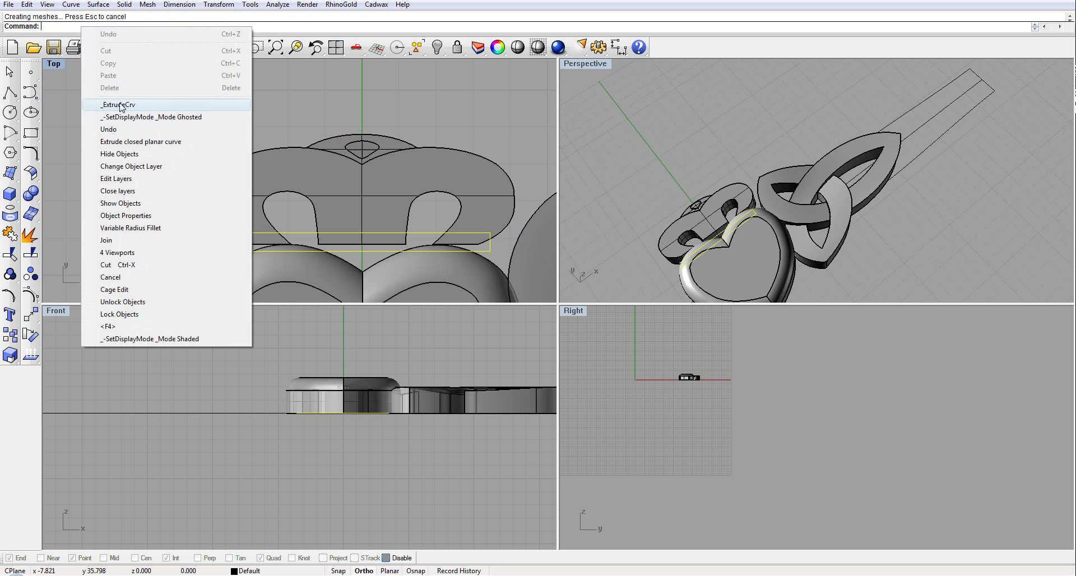
left_click(118, 104)
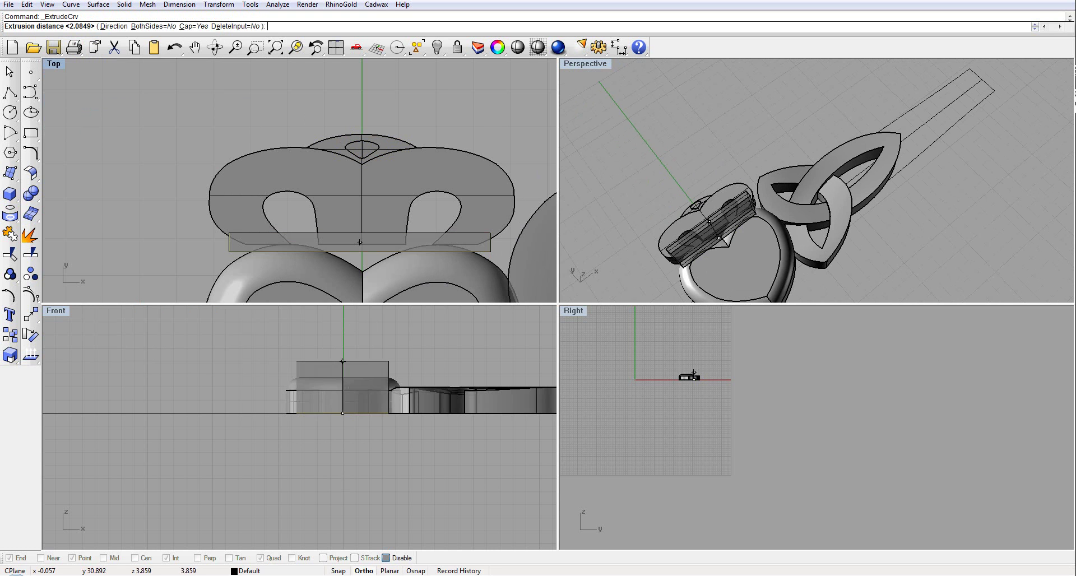
left_click(358, 388)
scroll(700, 224, "up", 3)
scroll(707, 234, "up", 5)
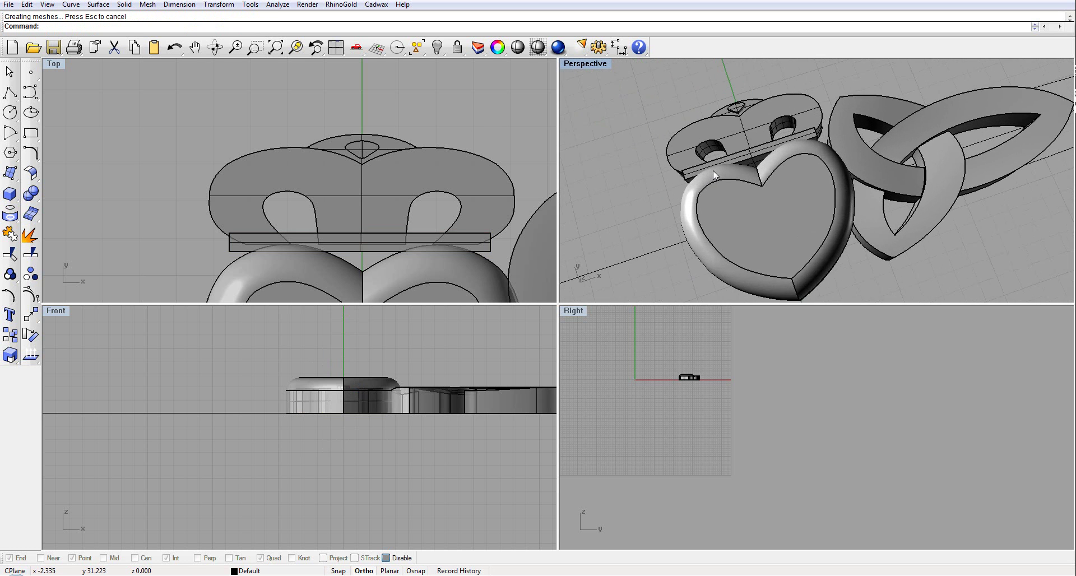
Turn off the surface isocurves on the crown parts, heart and adjoining knot pieces, working in the enlarged Perspective view.
scroll(712, 170, "up", 2)
double_click(585, 64)
right_click_drag(591, 98, 633, 150)
right_click_drag(518, 177, 550, 197)
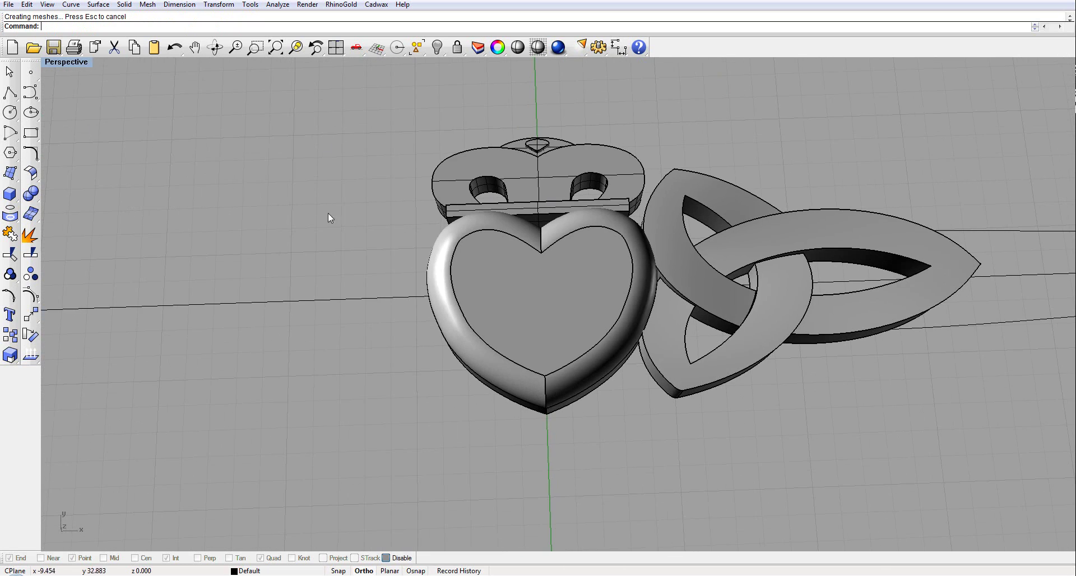
left_click_drag(360, 91, 847, 452)
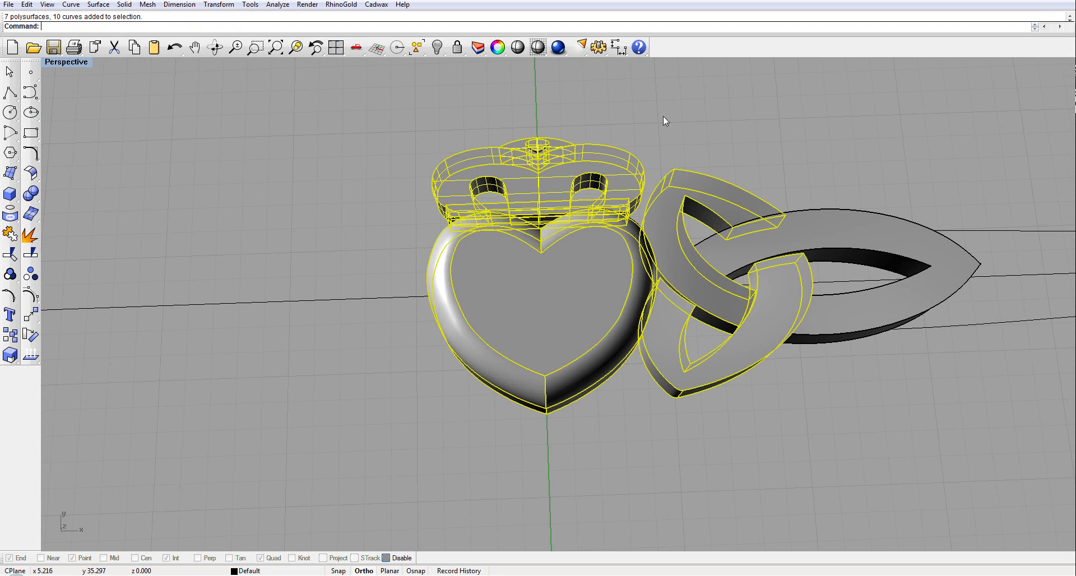
left_click(497, 47)
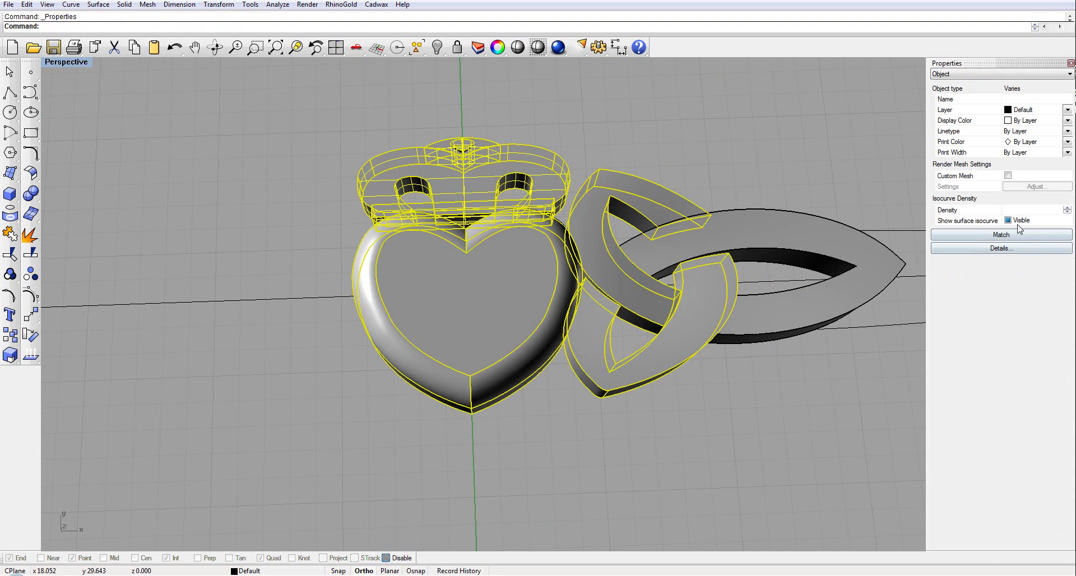
left_click(1008, 221)
left_click(779, 144)
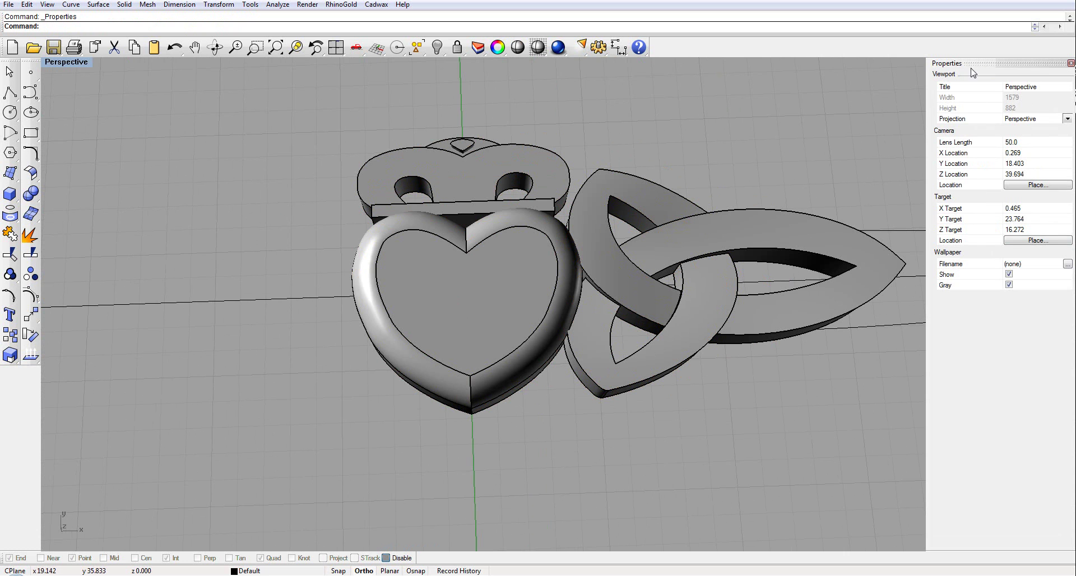
left_click(1070, 64)
mouse_move(852, 130)
right_mouse_down()
mouse_move(768, 138)
mouse_move(842, 124)
right_mouse_up()
double_click(58, 63)
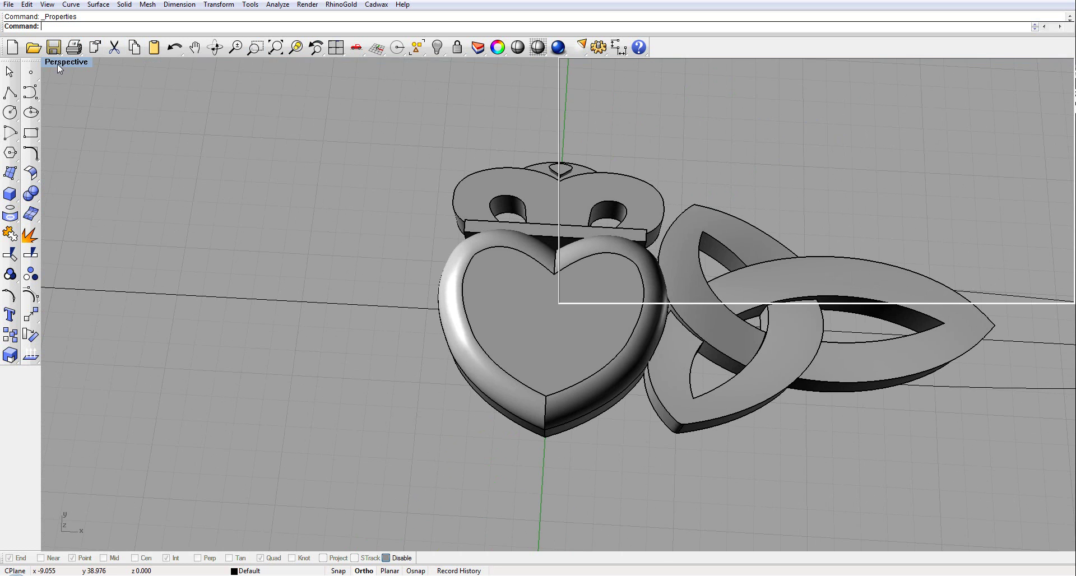
Extrude the closed shank outline beyond the knot upward into a capped solid slightly lower than the knot.
scroll(361, 177, "down", 3)
scroll(392, 177, "up", 5)
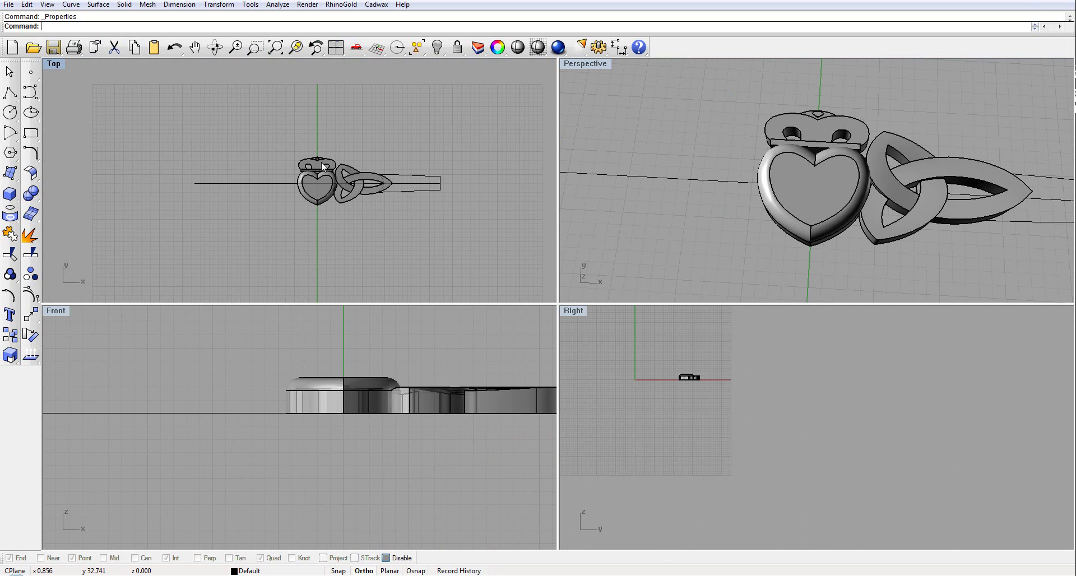
left_click(214, 174)
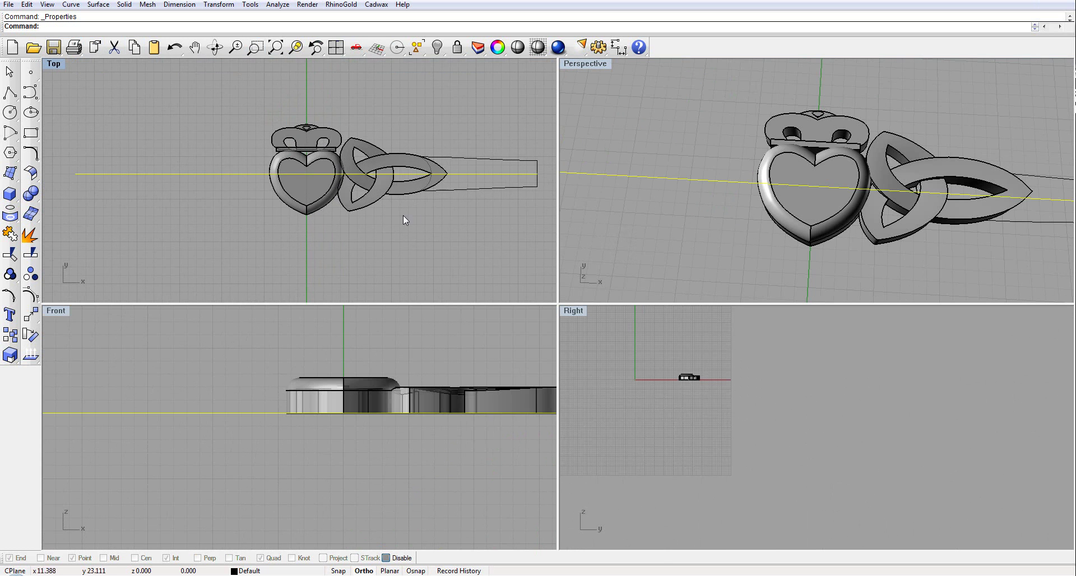
left_click(454, 119)
right_click_drag(468, 142, 407, 116)
left_click(412, 131)
scroll(412, 130, "up", 5)
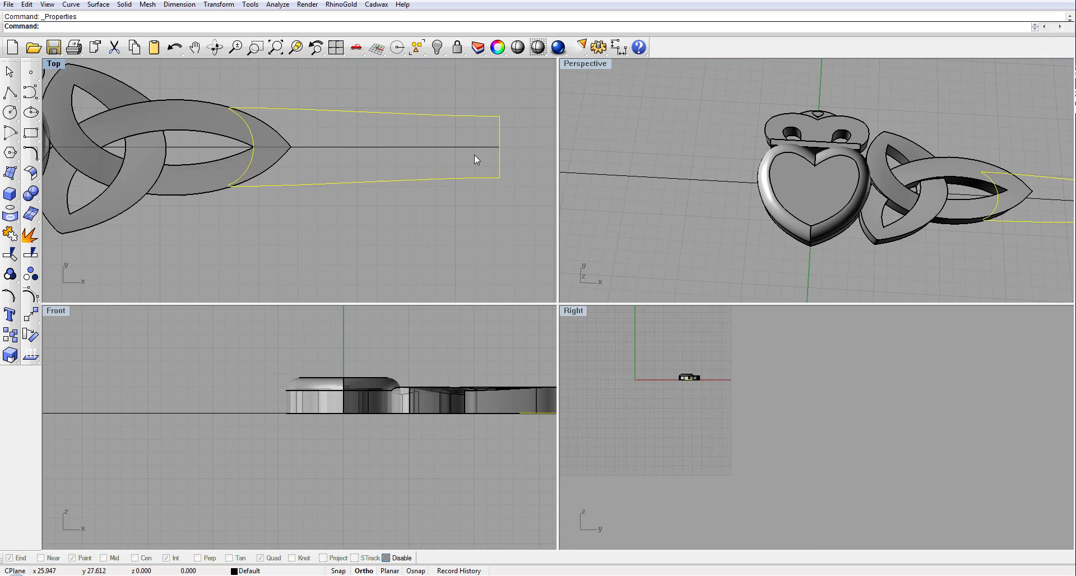
scroll(507, 146, "down", 5)
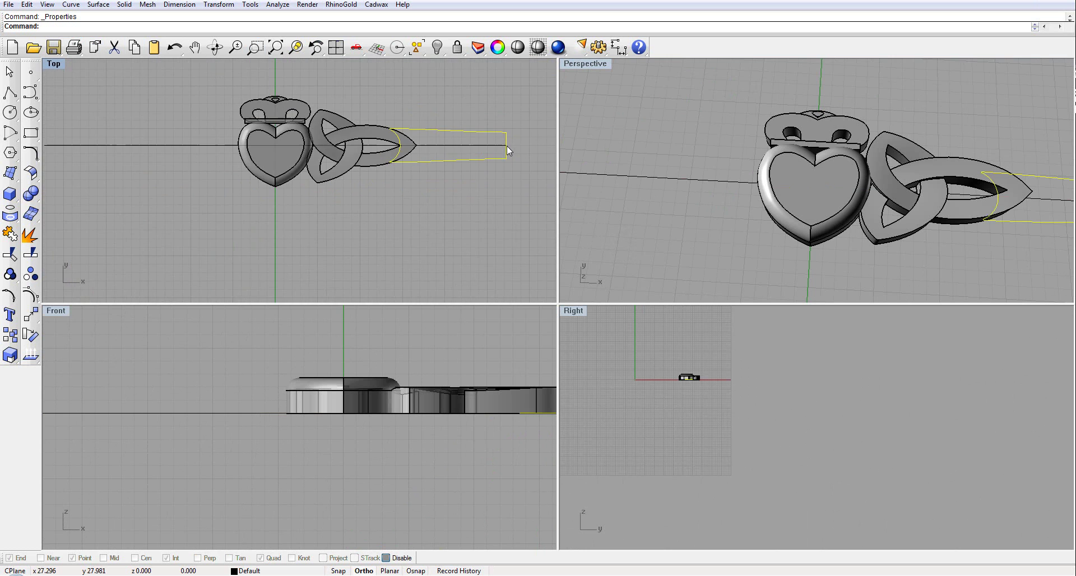
right_click_drag(487, 190, 360, 230)
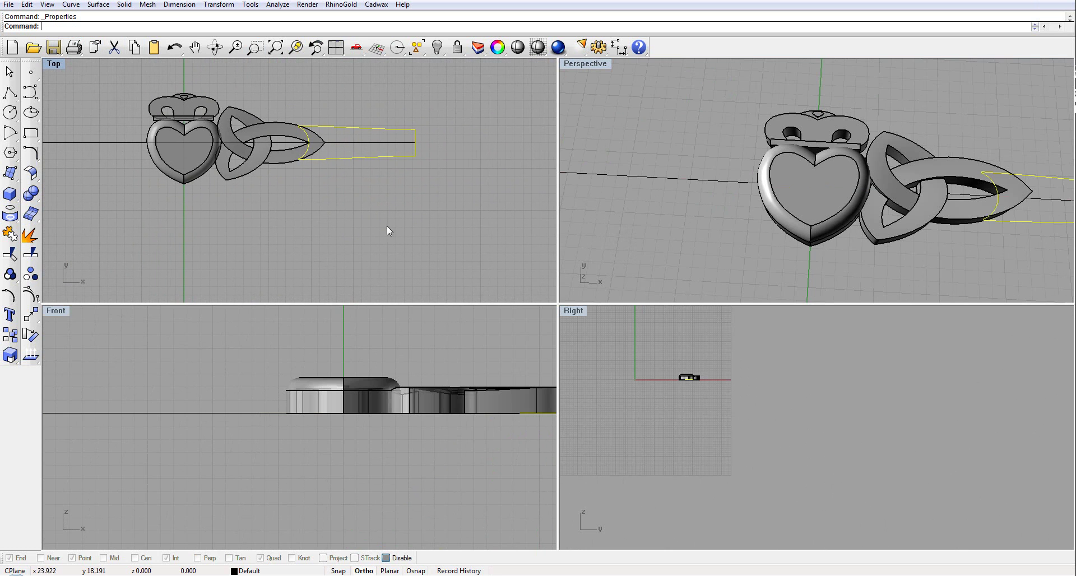
right_click_drag(501, 369, 236, 360)
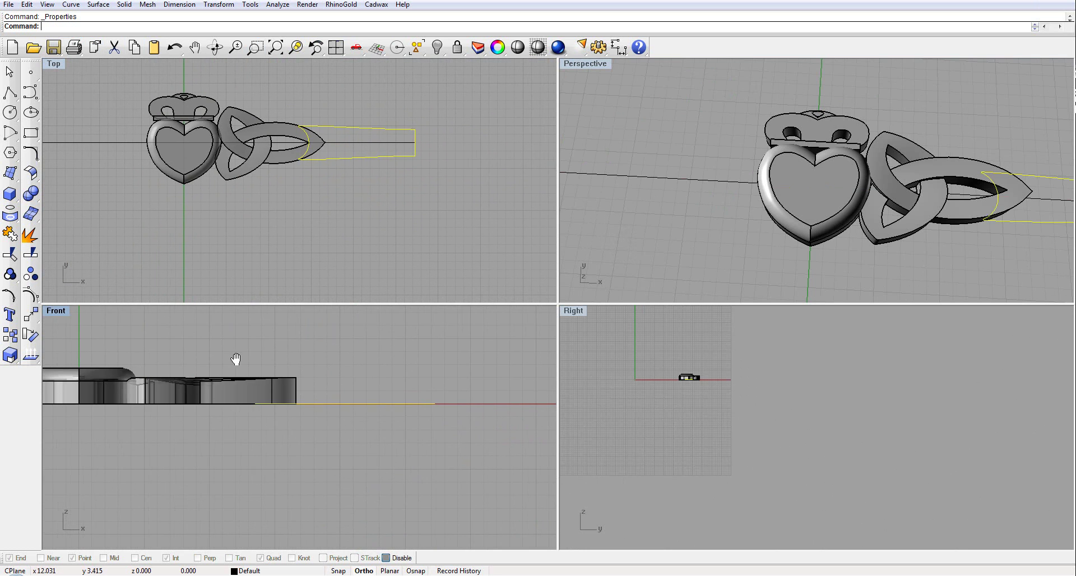
left_click(10, 194)
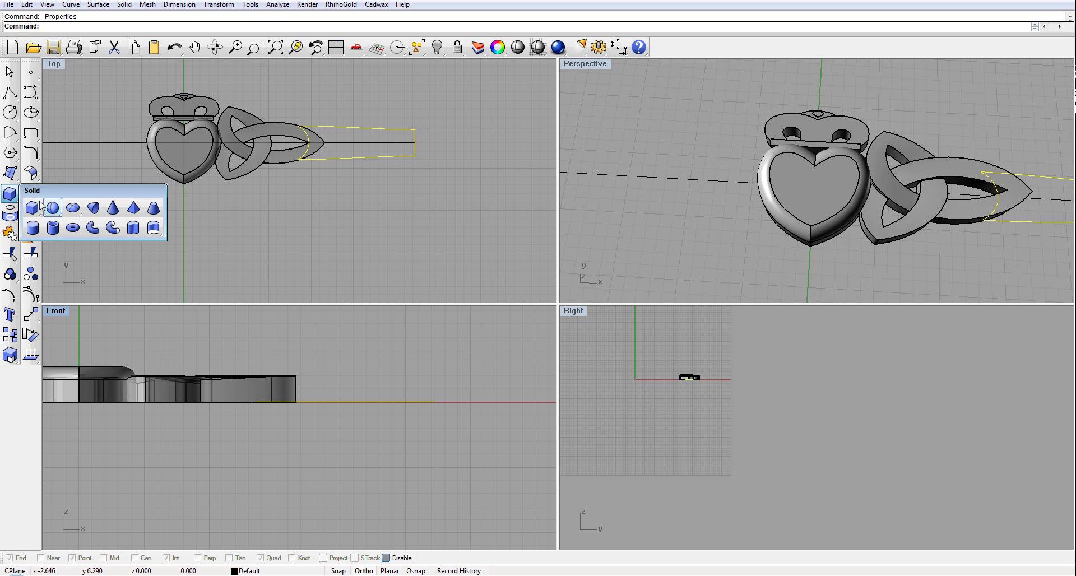
left_click(133, 227)
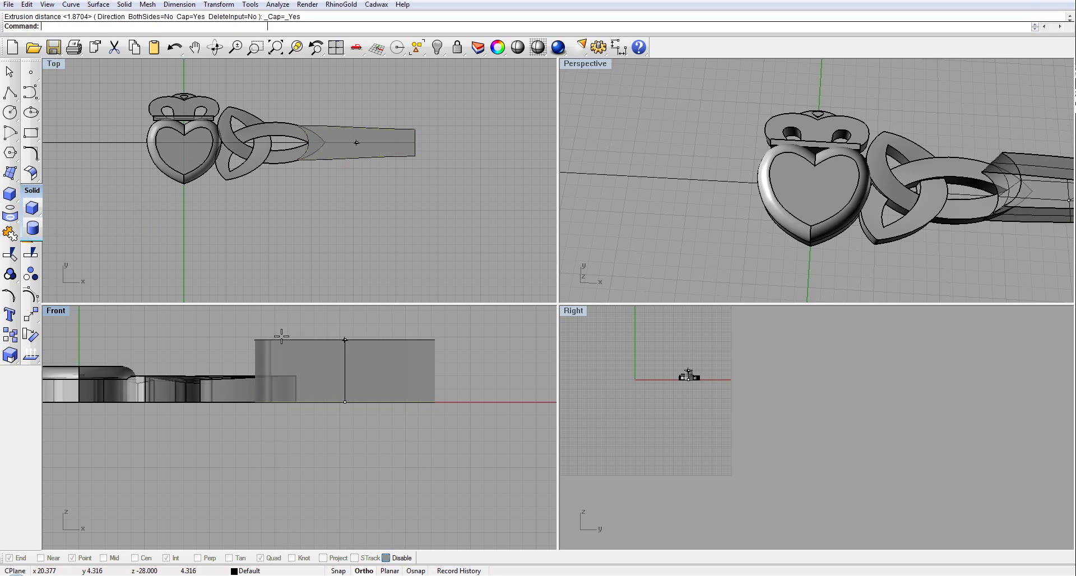
left_click(320, 382)
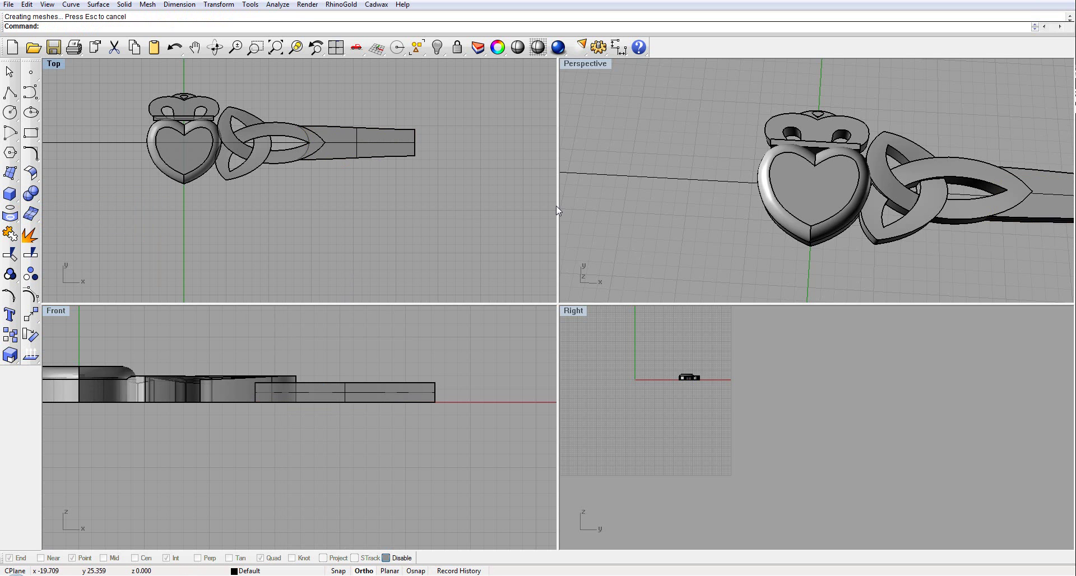
Taper the shank solid along its length in the Front view with the Flat option on, thinning it toward its outer end.
left_click(403, 387)
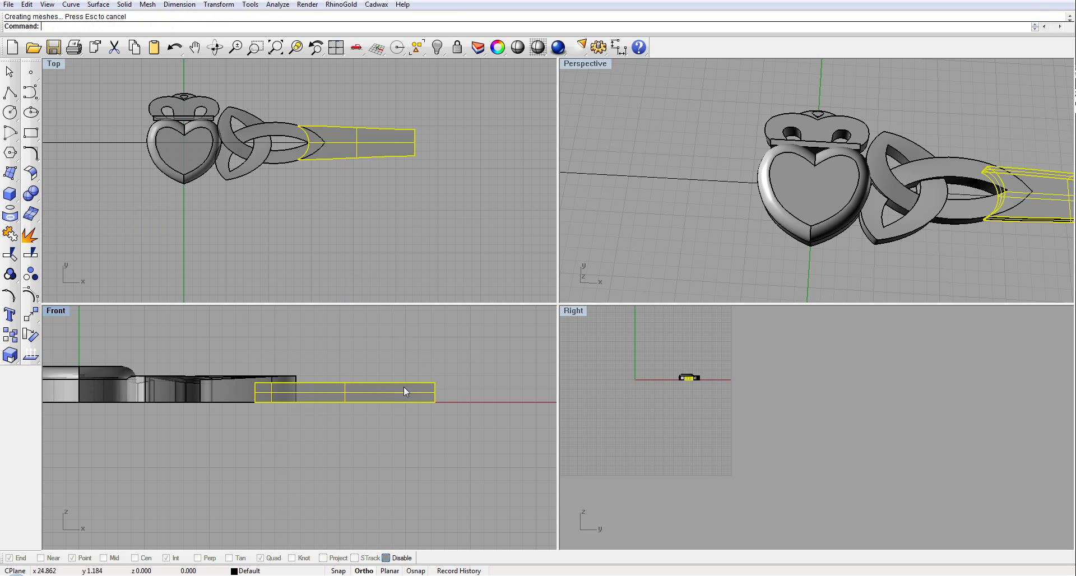
left_click(31, 315)
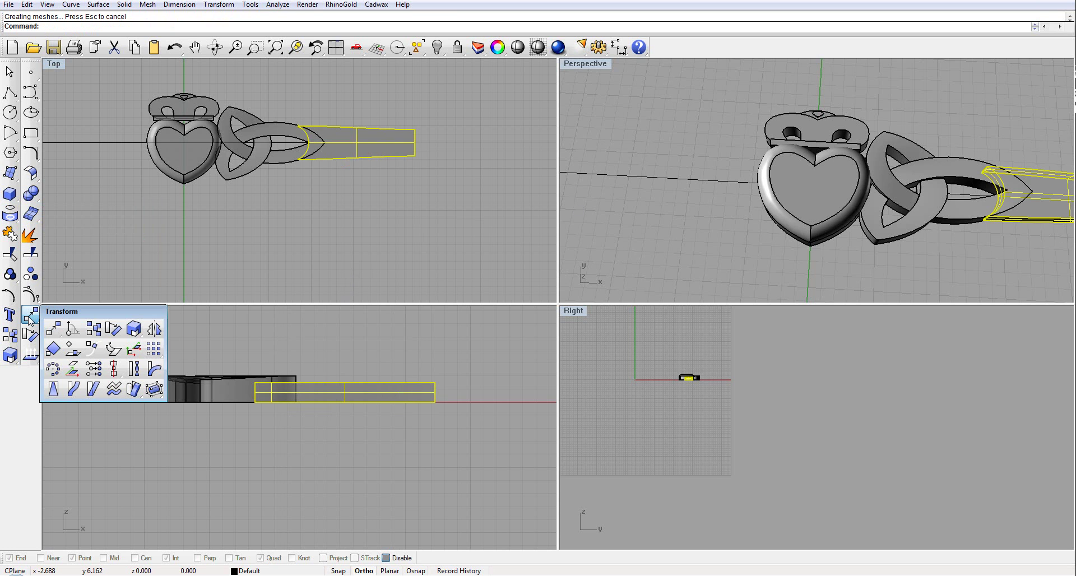
left_click(53, 389)
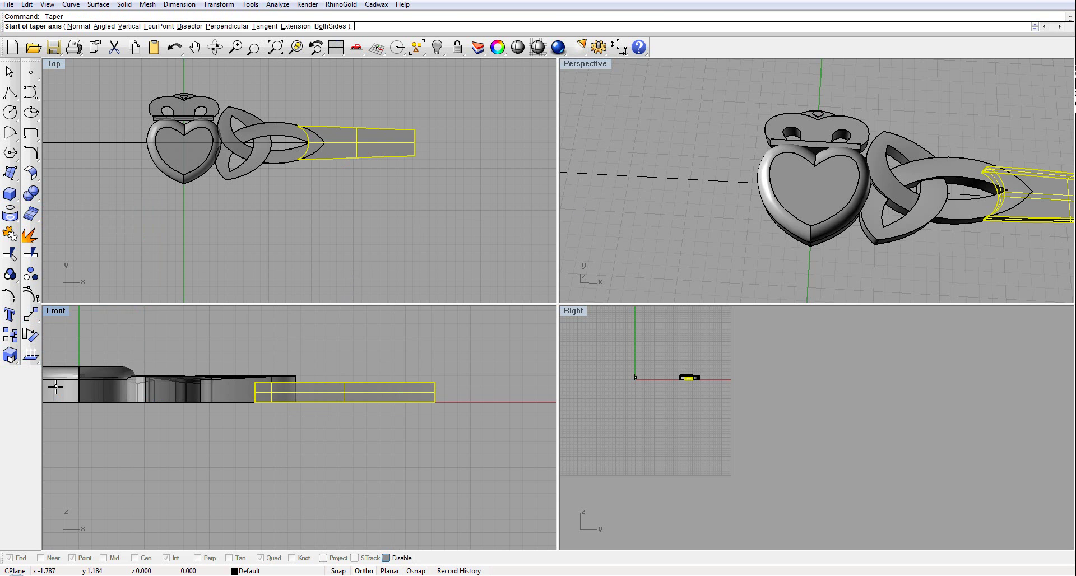
left_click(248, 393)
left_click(489, 394)
left_click(480, 336)
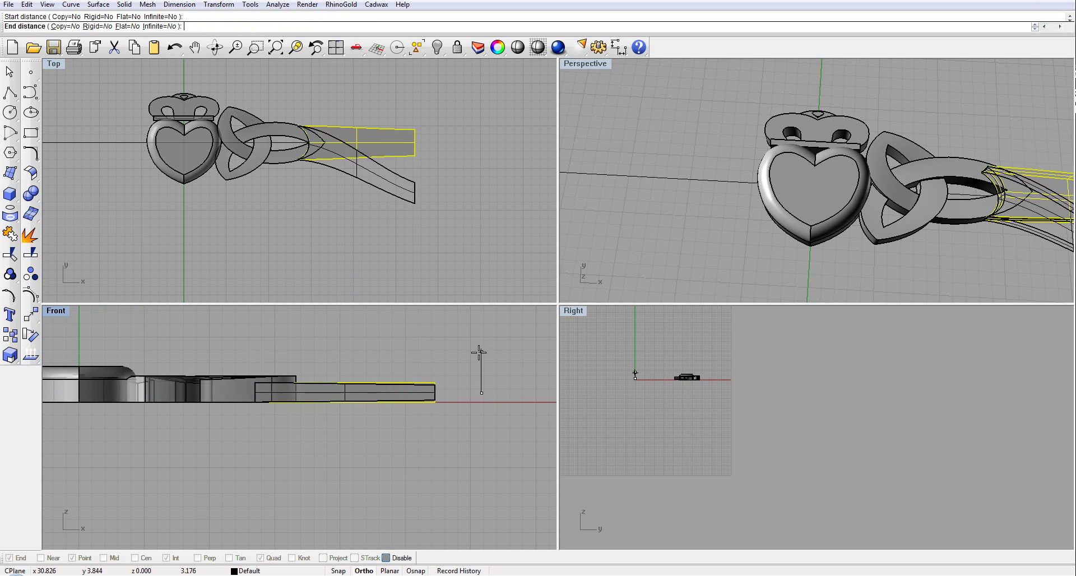
left_click(124, 27)
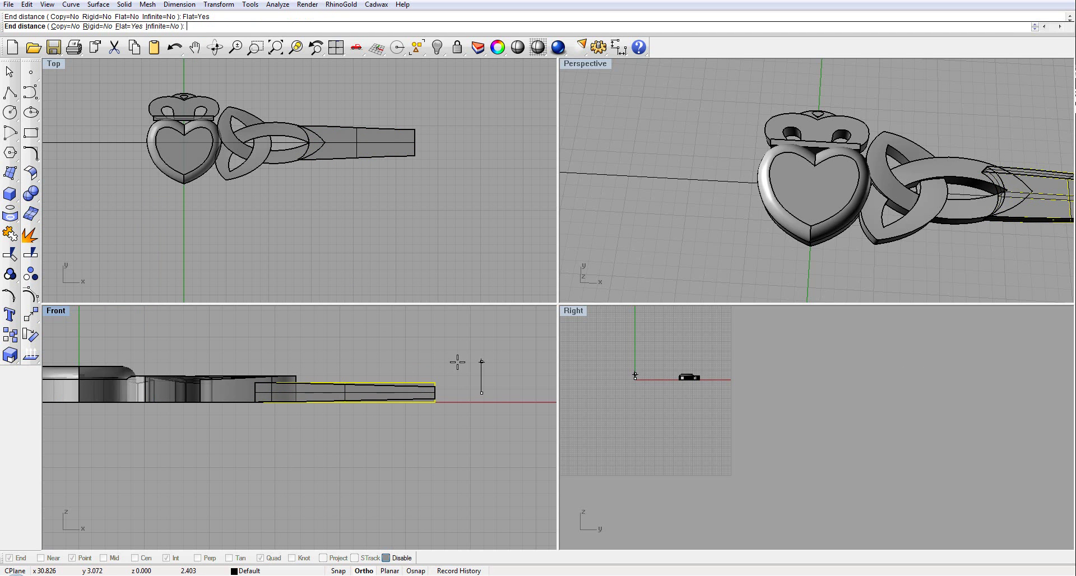
left_click(458, 362)
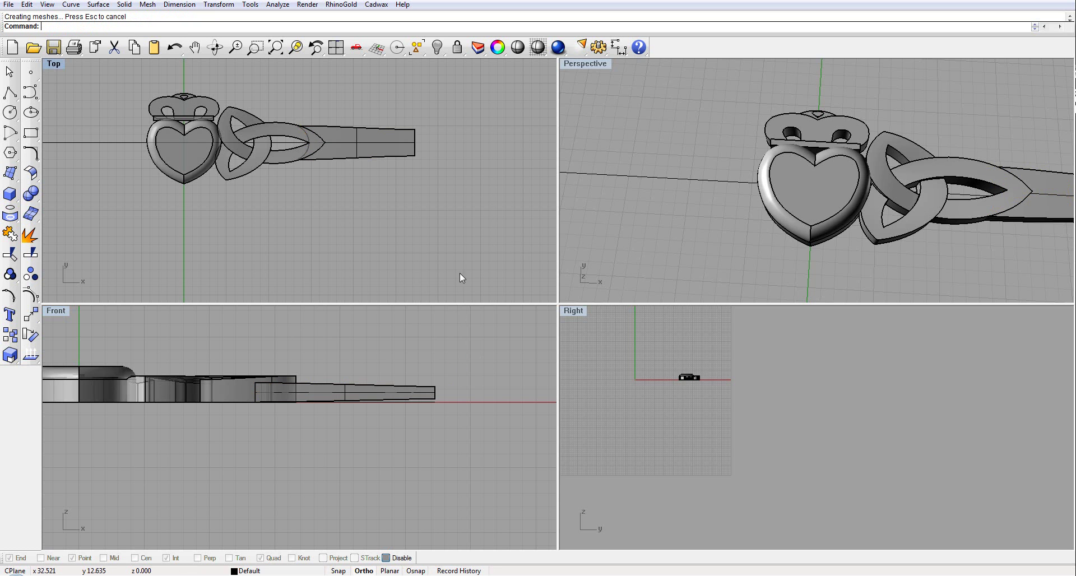
Rotate the tapered shank about its upper inner corner in the Front view, with Ortho off, so its underside lies on the baseline.
right_click_drag(666, 201, 700, 178)
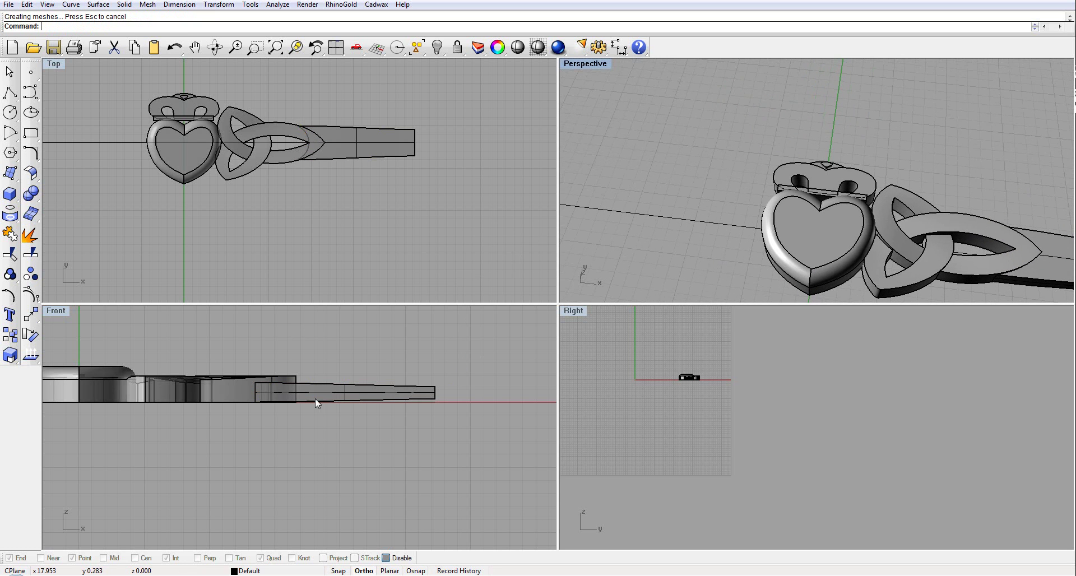
scroll(482, 314, "up", 1)
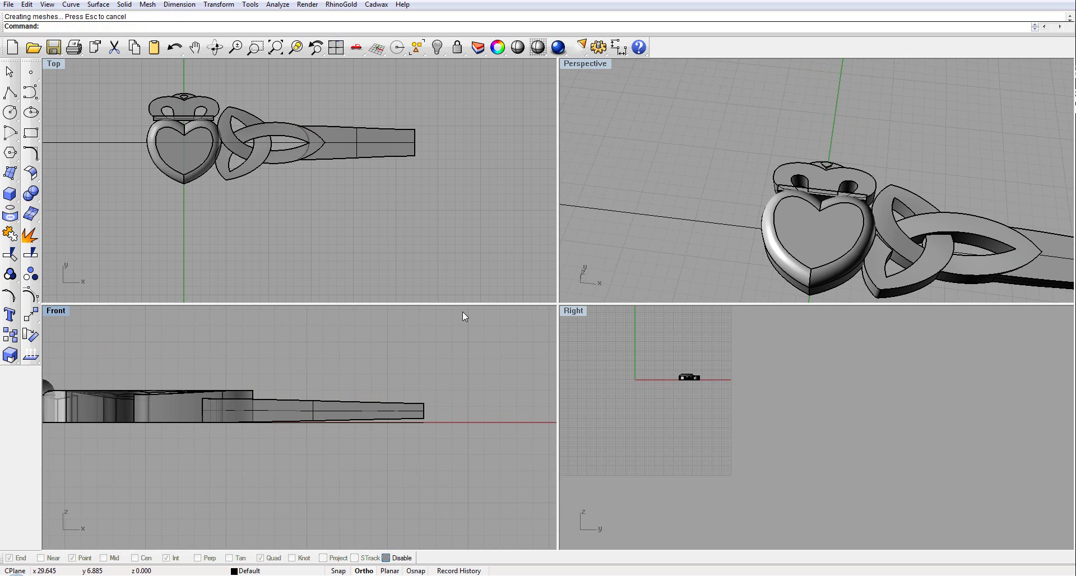
right_click_drag(339, 407, 351, 359)
left_click(328, 356)
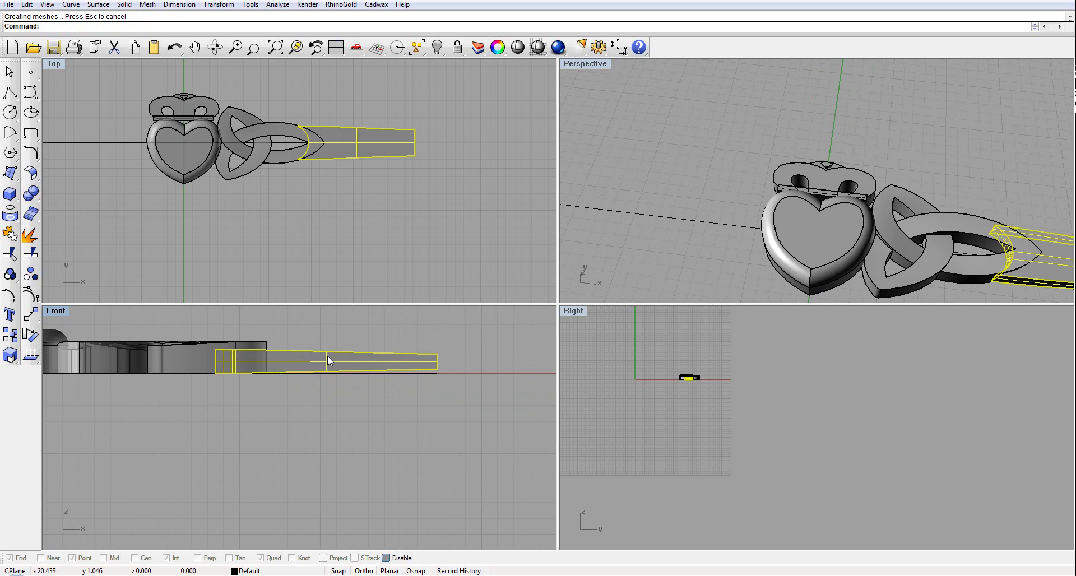
double_click(56, 311)
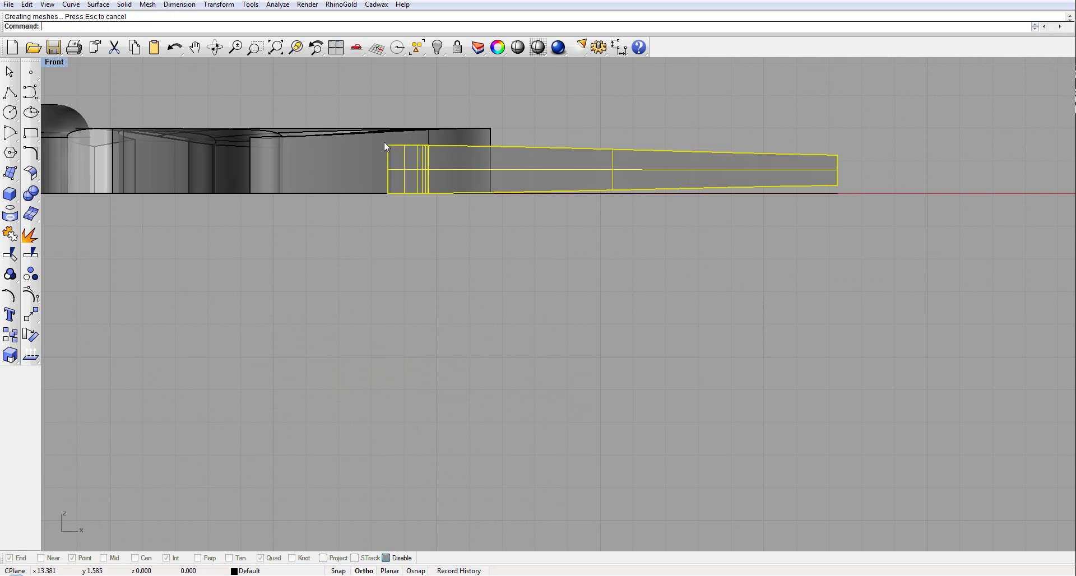
left_click(31, 335)
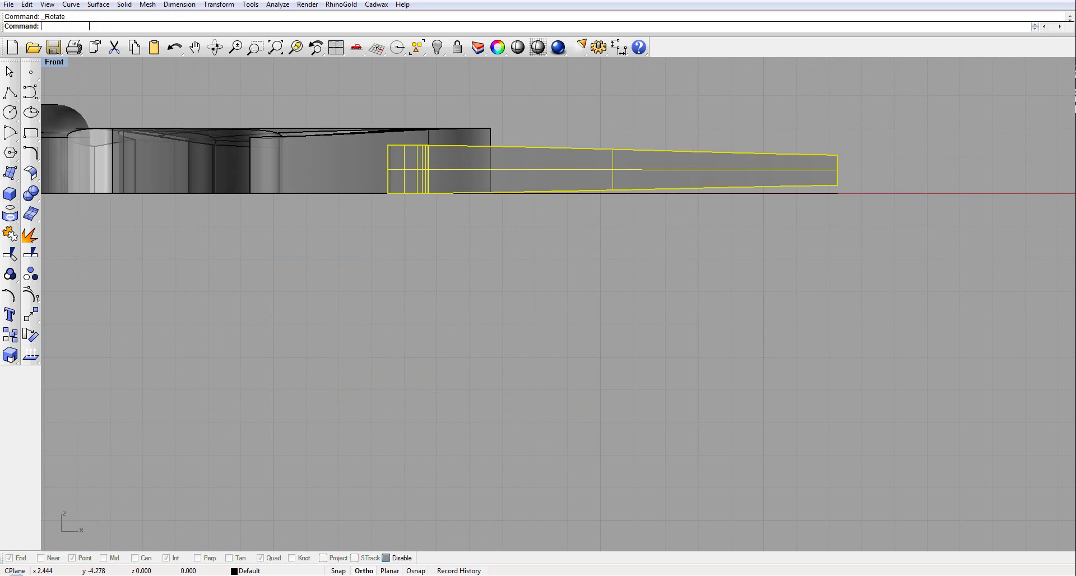
left_click(391, 146)
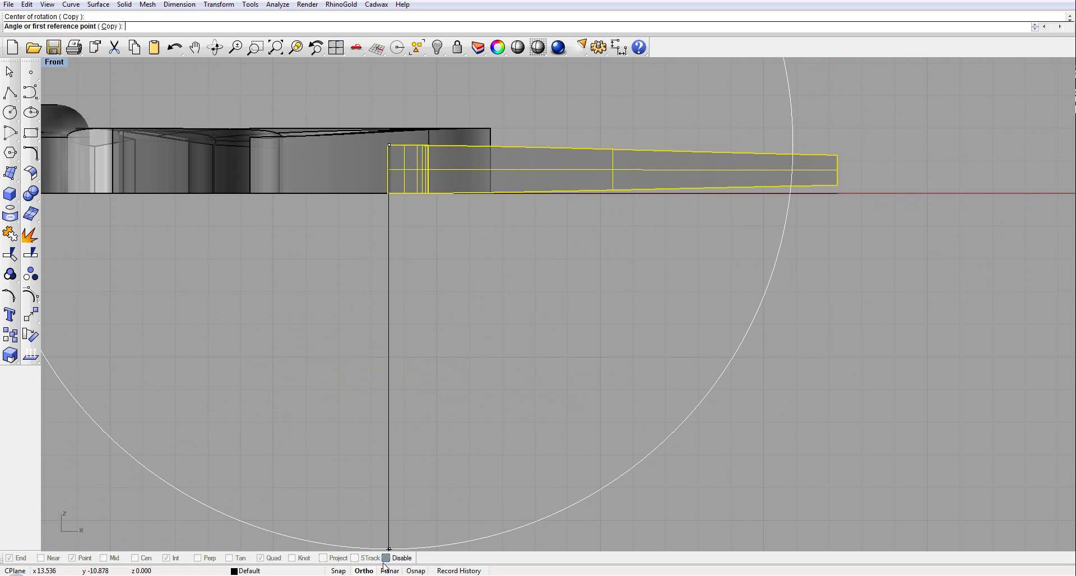
left_click(364, 571)
left_click(885, 122)
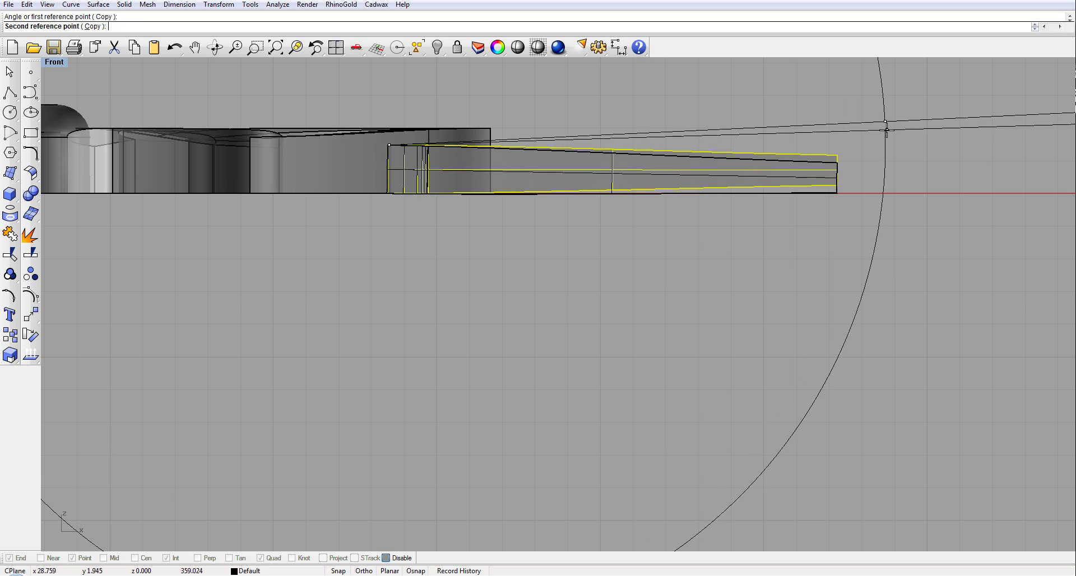
key("Escape")
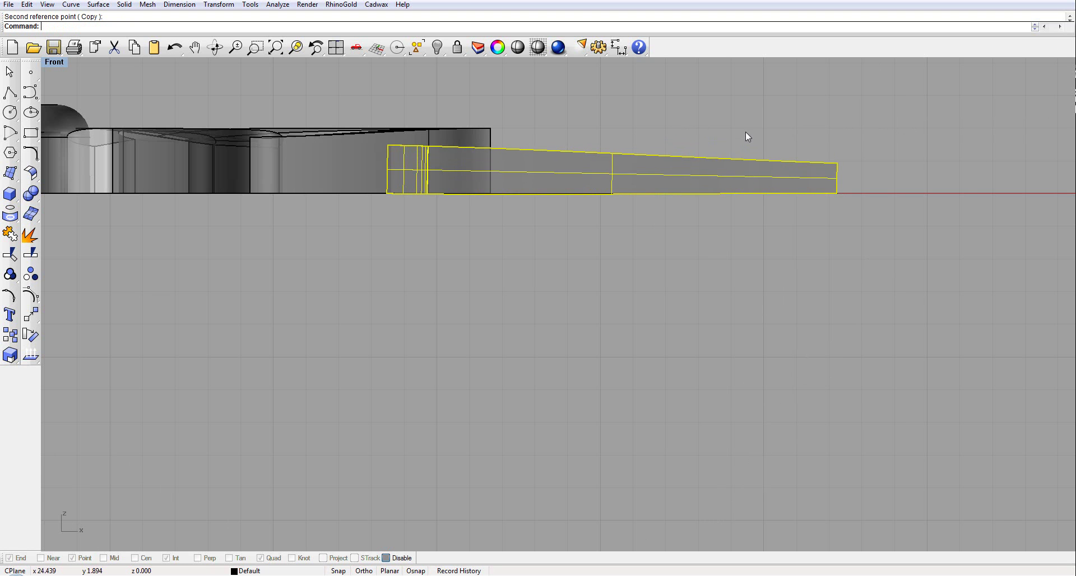
key("Escape")
Show the hidden crown beads again in the four-viewport layout.
scroll(594, 144, "down", 1)
scroll(594, 148, "down", 2)
double_click(53, 62)
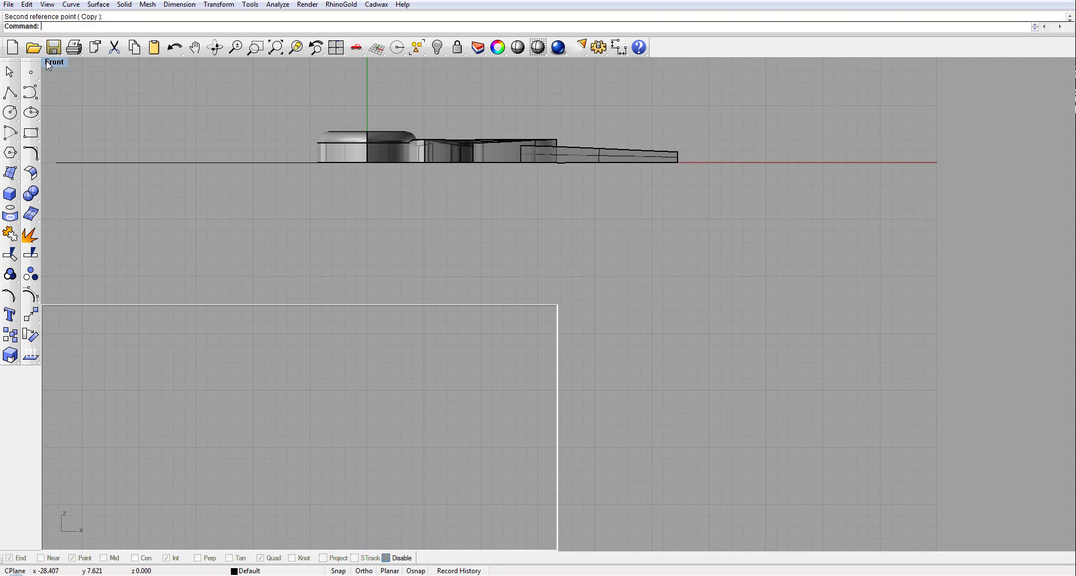
right_click_drag(288, 113, 438, 156)
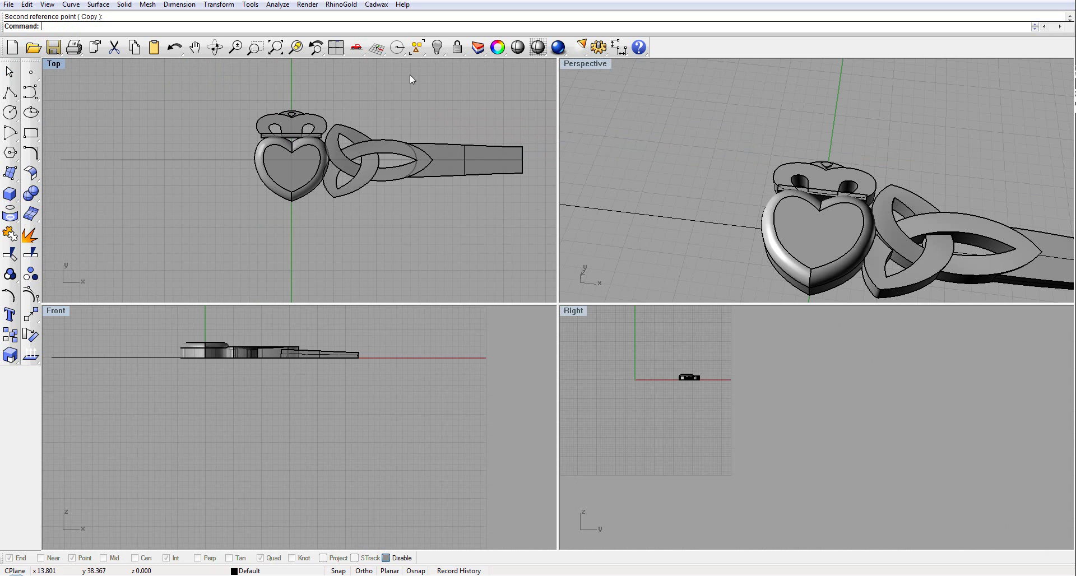
left_click(439, 48)
scroll(301, 124, "up", 4)
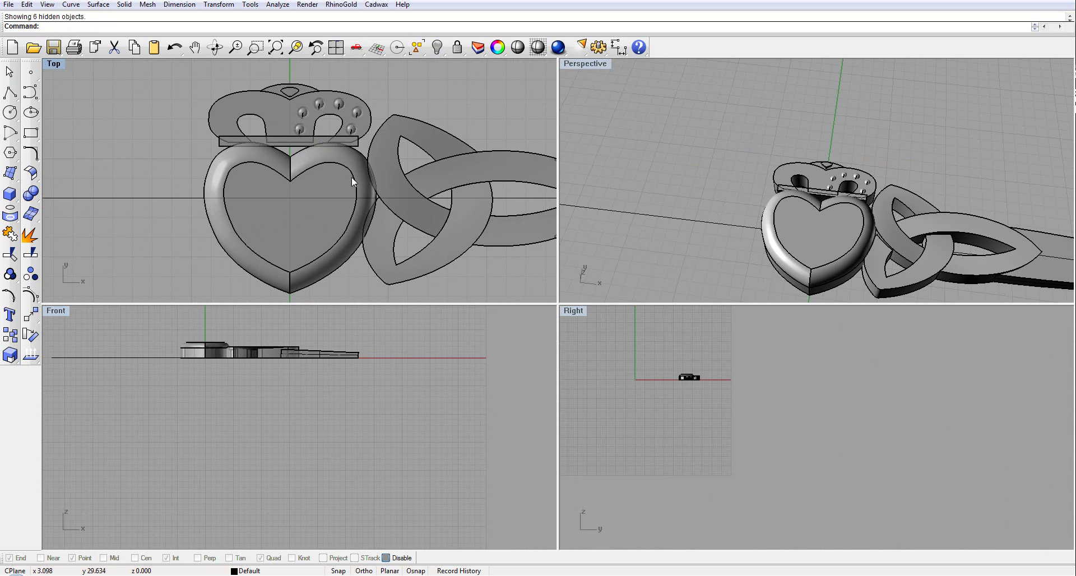
scroll(661, 147, "up", 5)
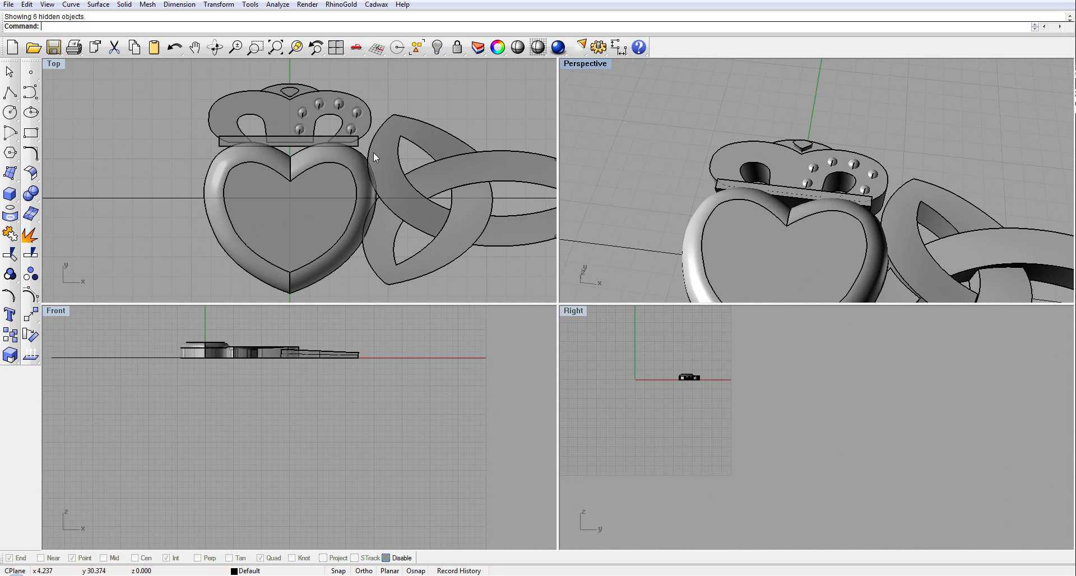
Select the six crown beads and raise them 0.2 in the Front view so they protrude from the crown's surface.
right_click_drag(300, 97, 284, 116)
left_click_drag(311, 139, 347, 161)
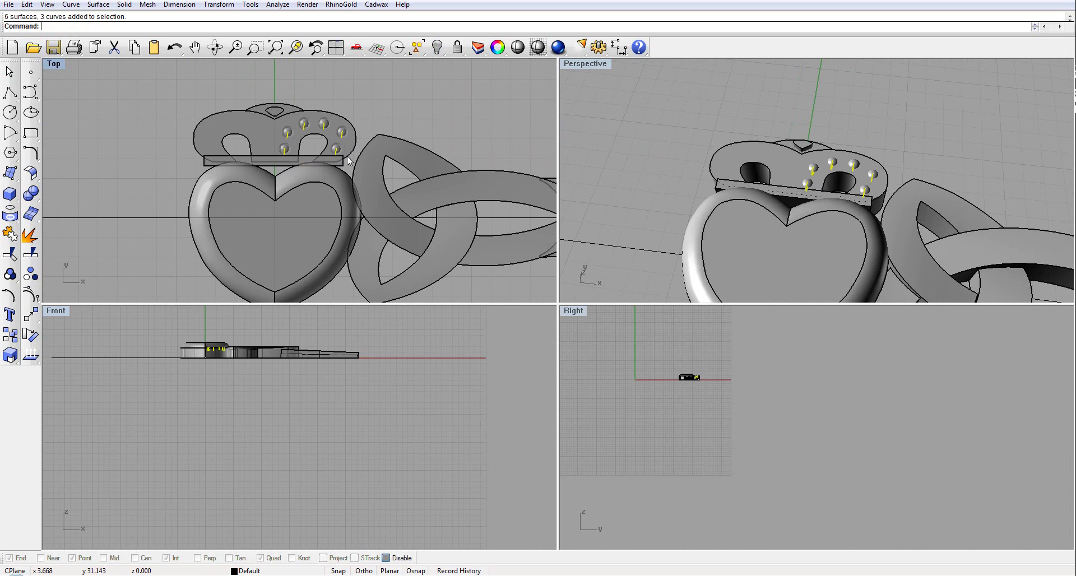
scroll(217, 348, "up", 10)
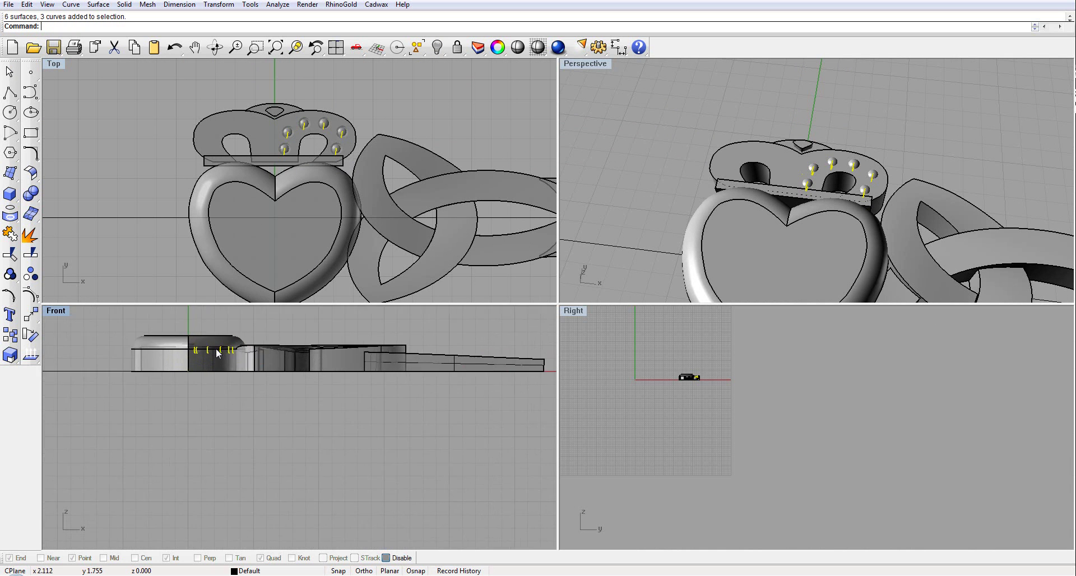
right_click_drag(313, 330, 317, 341)
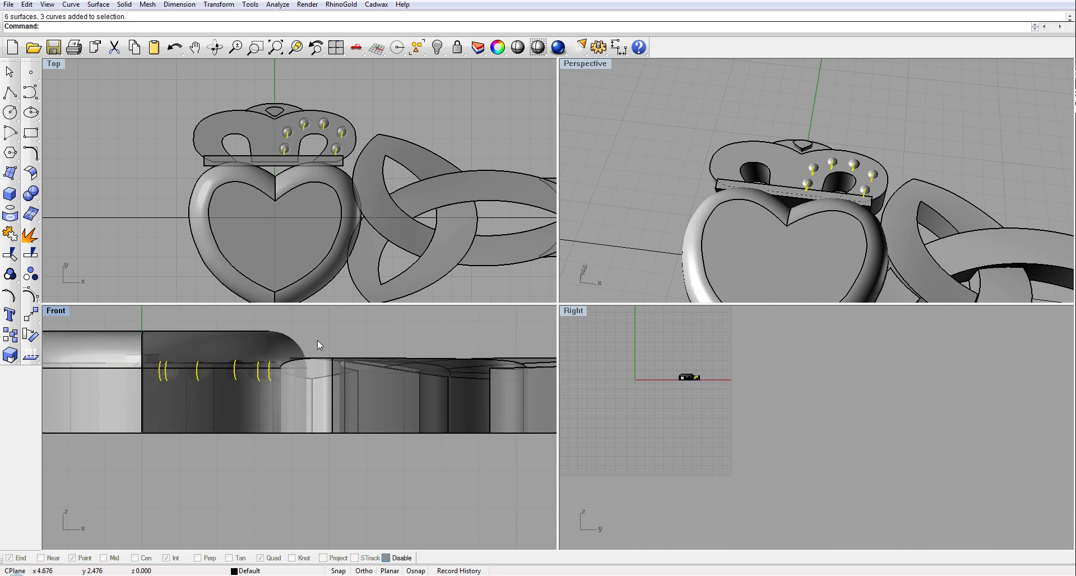
key("alt+Up")
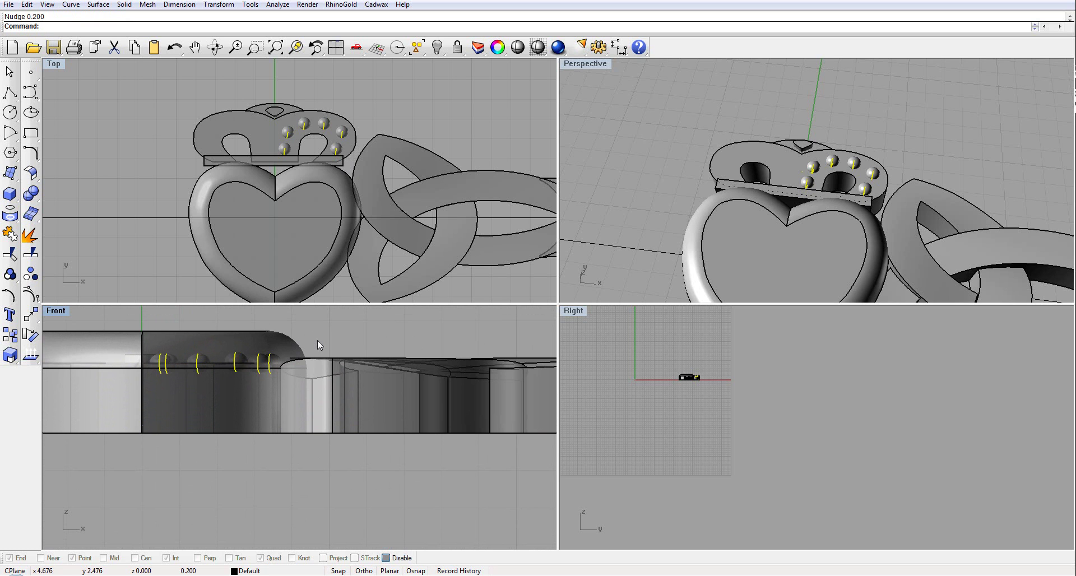
key("alt+Up")
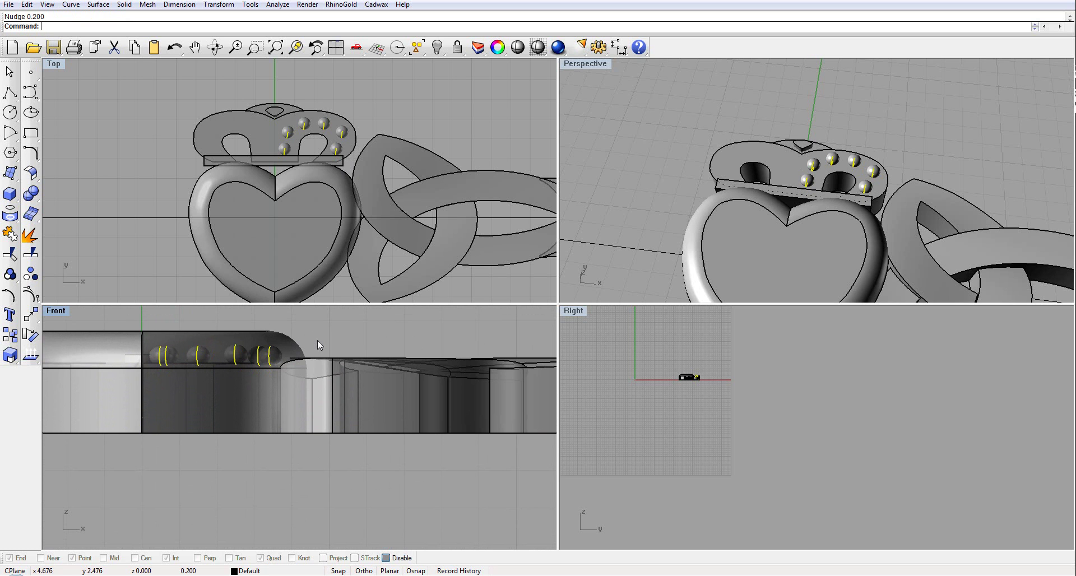
right_click_drag(317, 338, 327, 337)
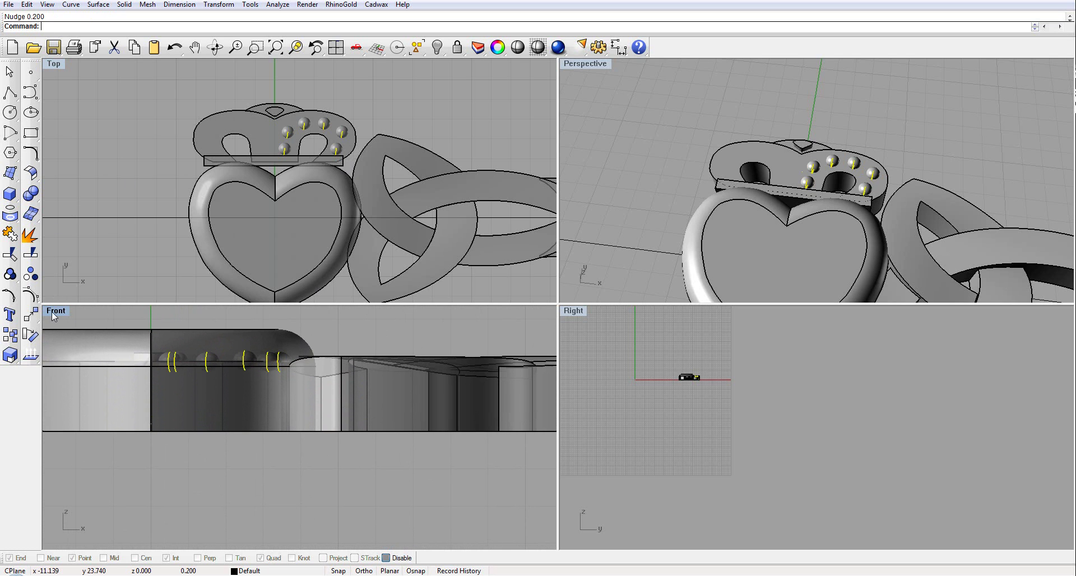
Mirror the six beads across the ring's vertical centre axis onto the other half of the crown, keeping the originals.
left_click(31, 315)
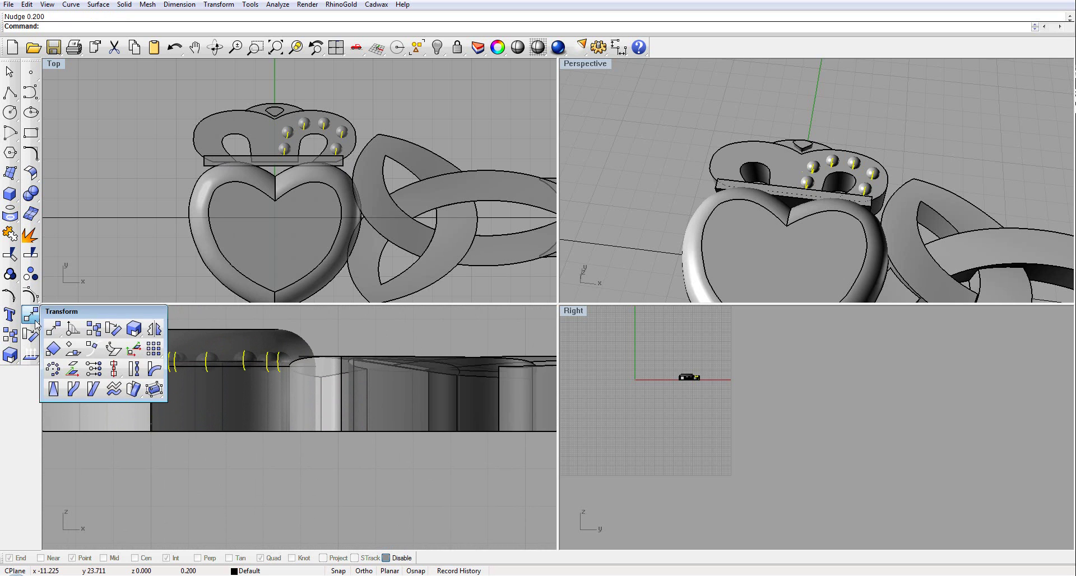
left_click(152, 329)
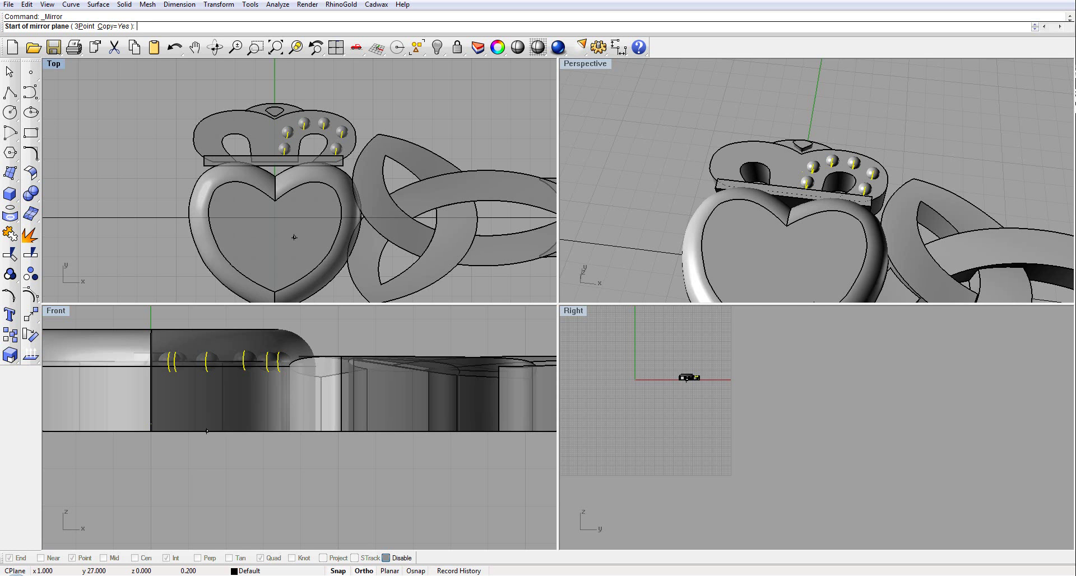
left_click(275, 217)
left_click(285, 85)
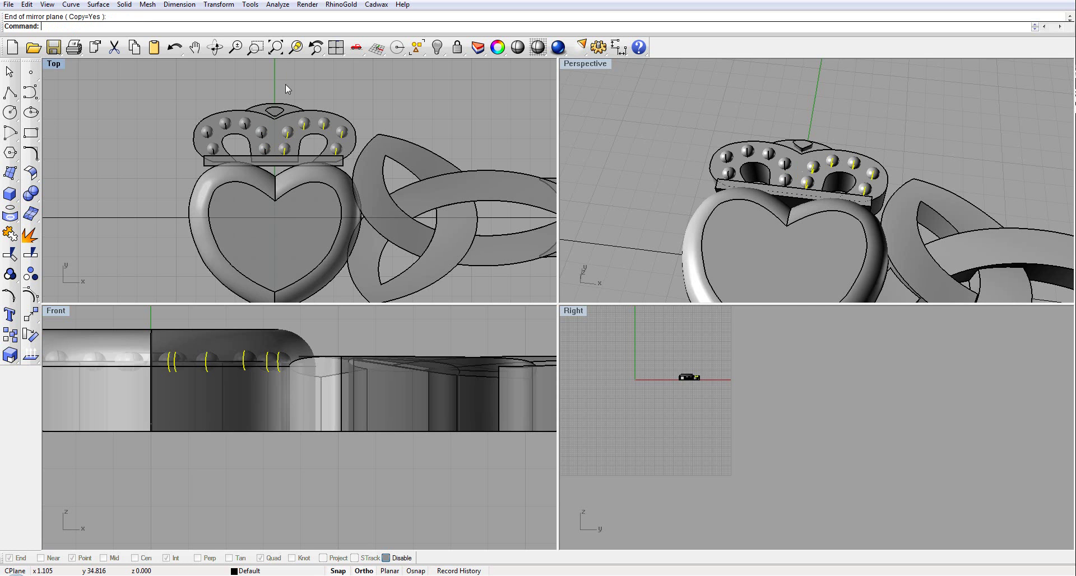
Mirror the knot pieces and the shank across the heart's vertical centre axis to the ring's other side, keeping the originals.
scroll(415, 90, "down", 8)
right_click_drag(416, 90, 356, 141)
scroll(352, 149, "up", 5)
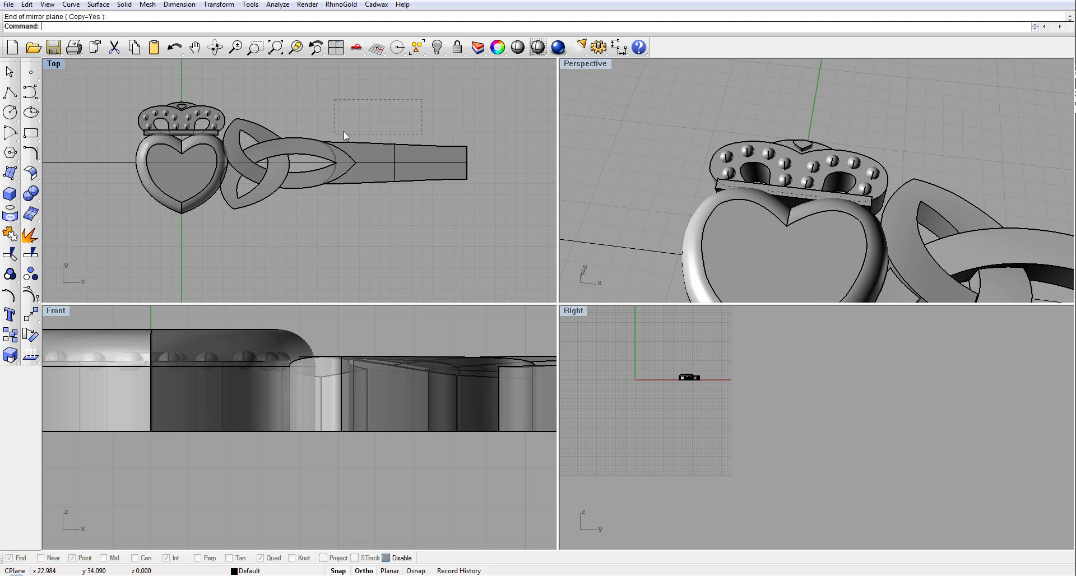
left_click_drag(248, 156, 247, 156)
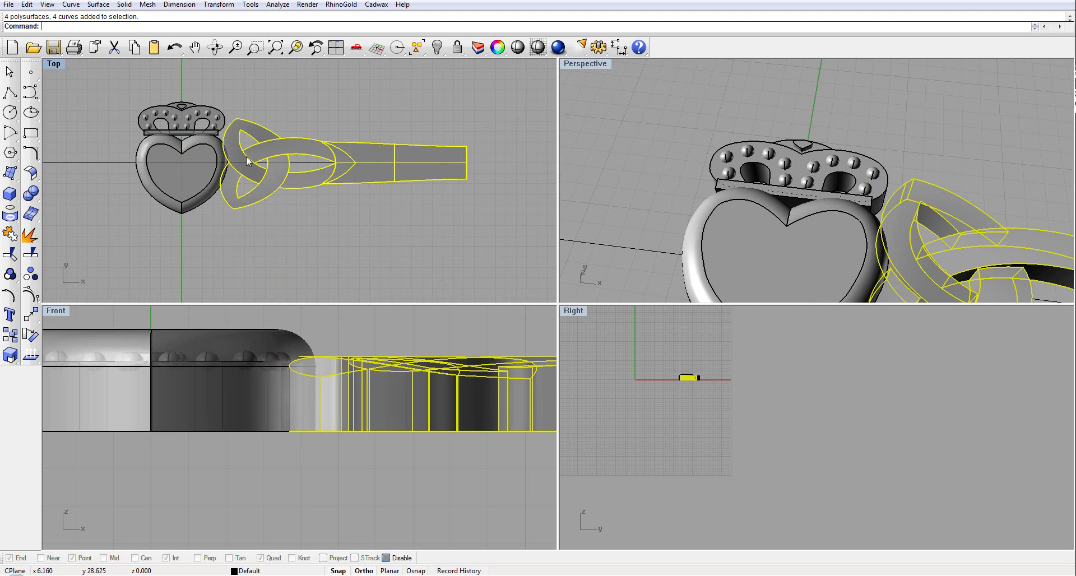
right_click_drag(268, 124, 331, 133)
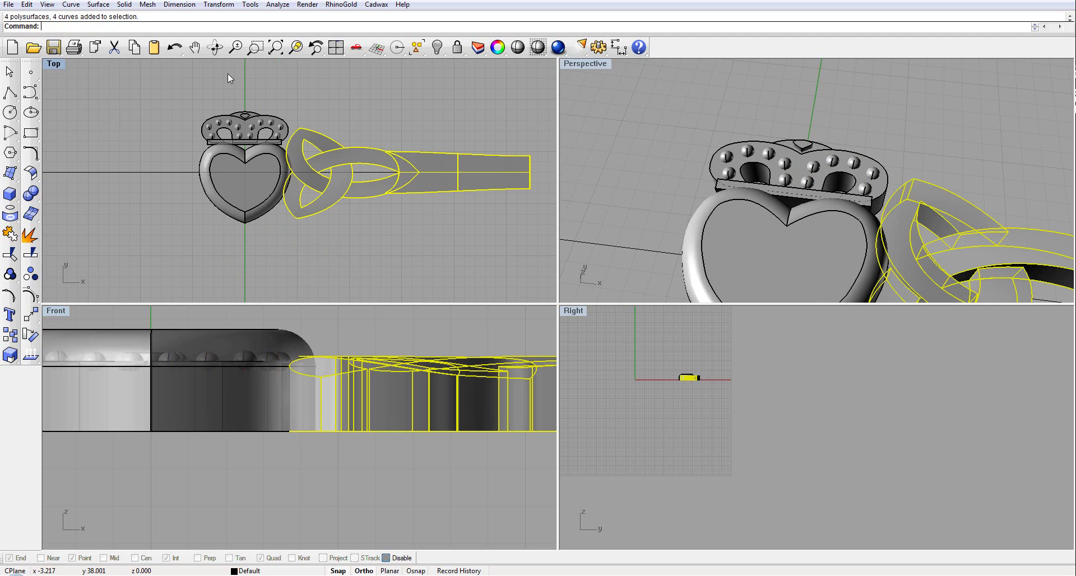
right_click(165, 30)
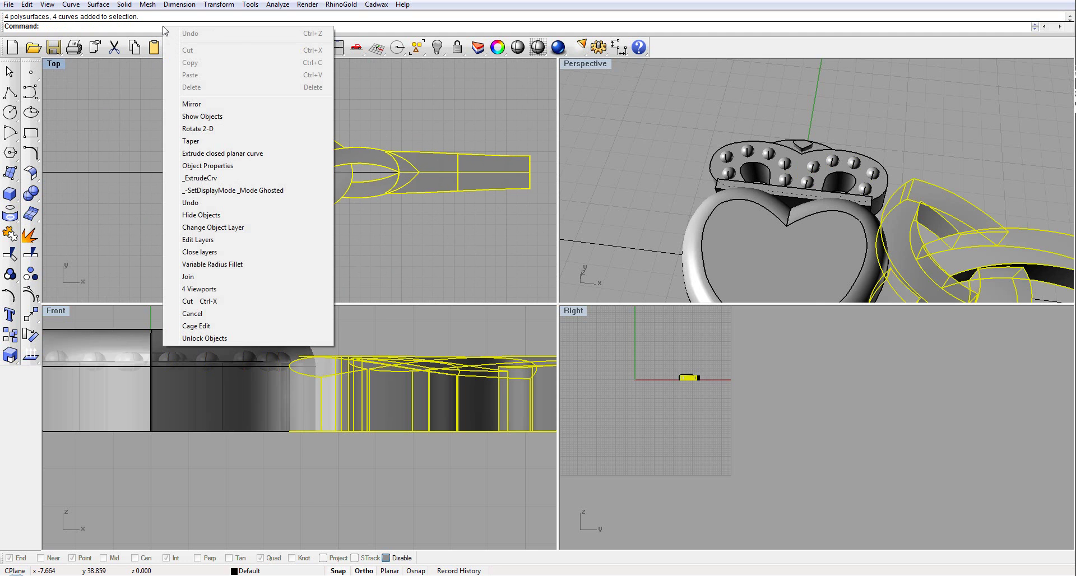
left_click(199, 106)
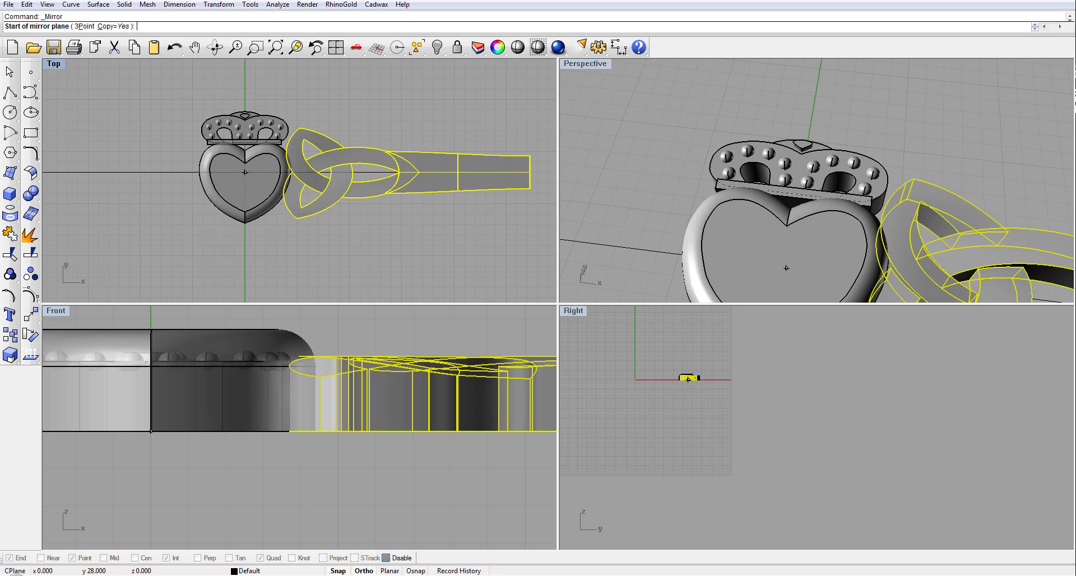
scroll(245, 173, "up", 8)
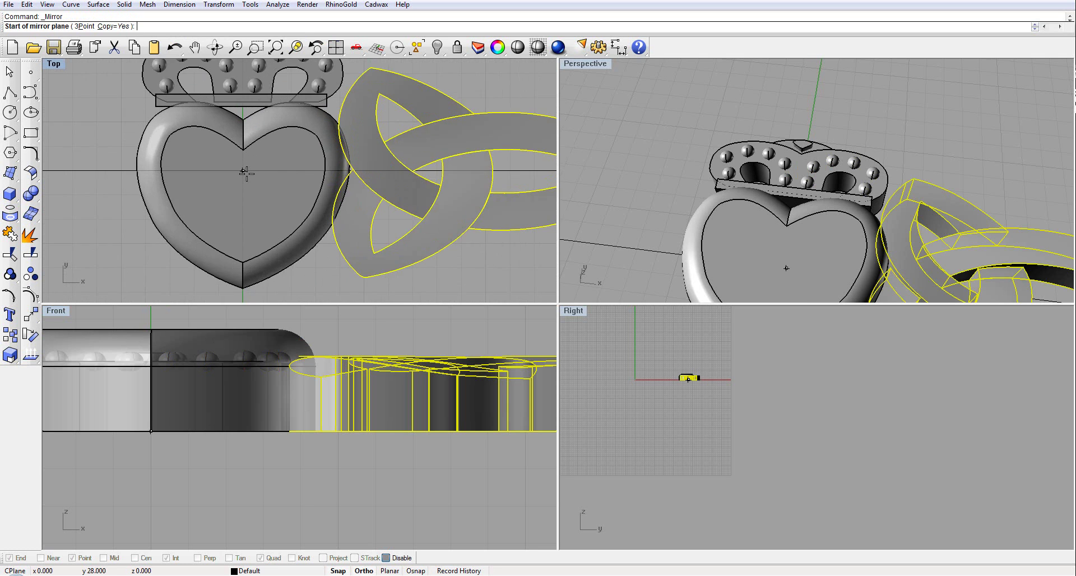
left_click(246, 174)
scroll(245, 174, "down", 6)
left_click(246, 112)
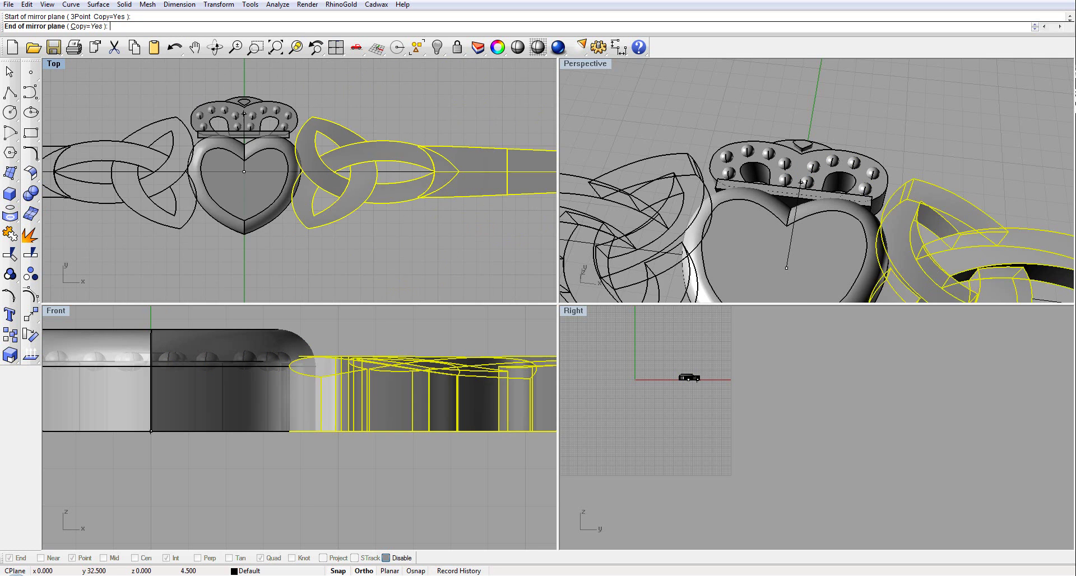
left_click(257, 70)
scroll(697, 206, "down", 5)
scroll(697, 206, "down", 4)
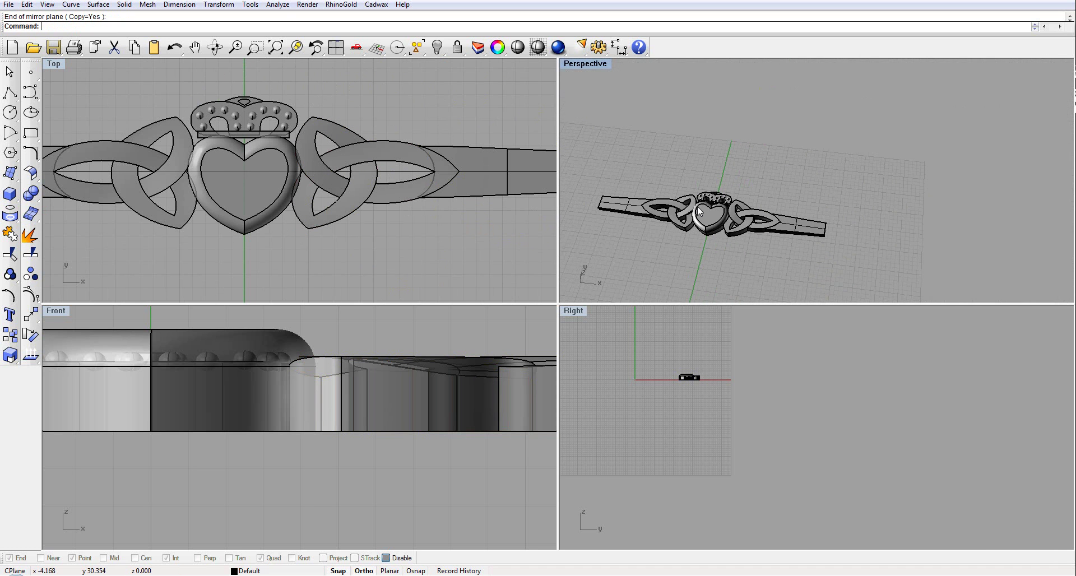
Select all parts of the flat ring layout and turn off their surface isocurve display.
scroll(347, 264, "down", 3)
right_click_drag(347, 264, 365, 232)
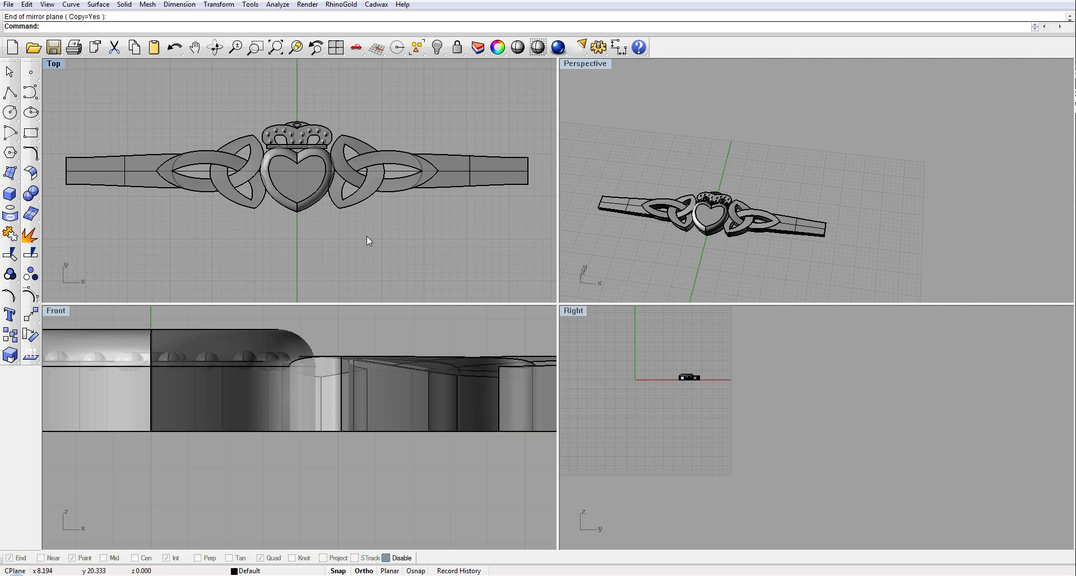
left_click_drag(588, 165, 862, 261)
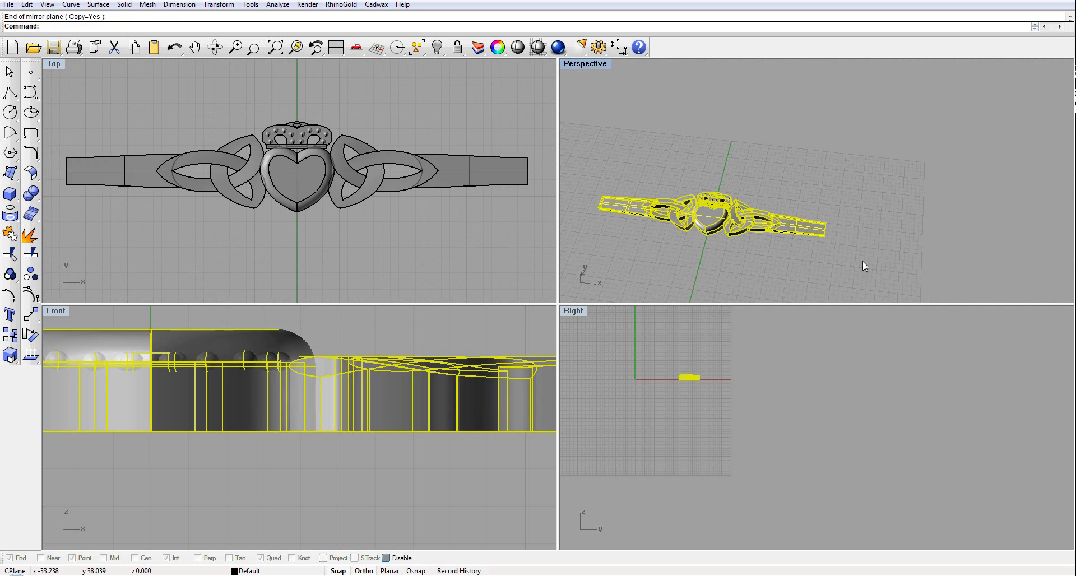
left_click(497, 47)
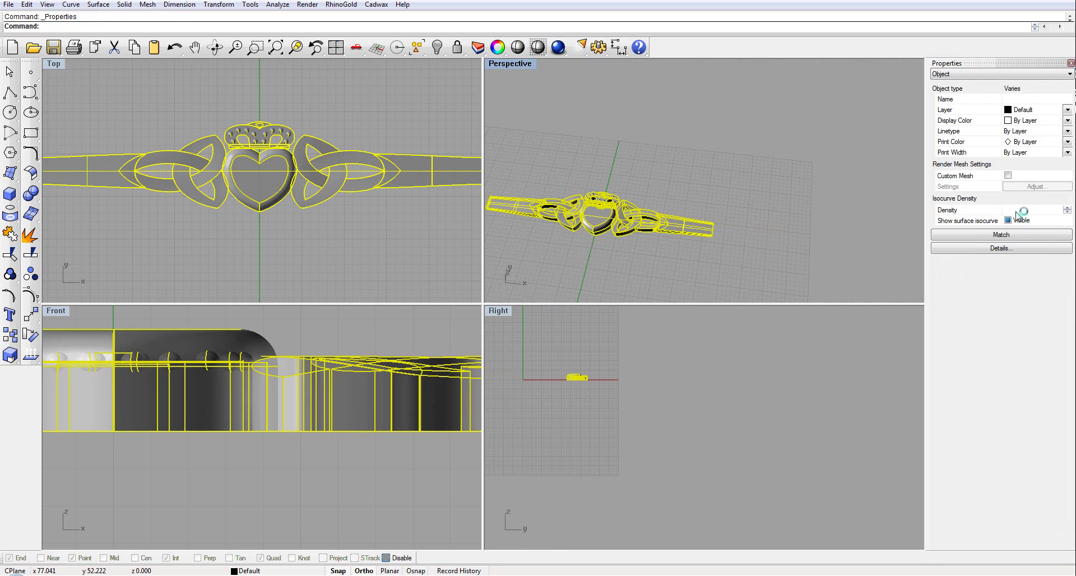
left_click(1007, 220)
left_click(728, 139)
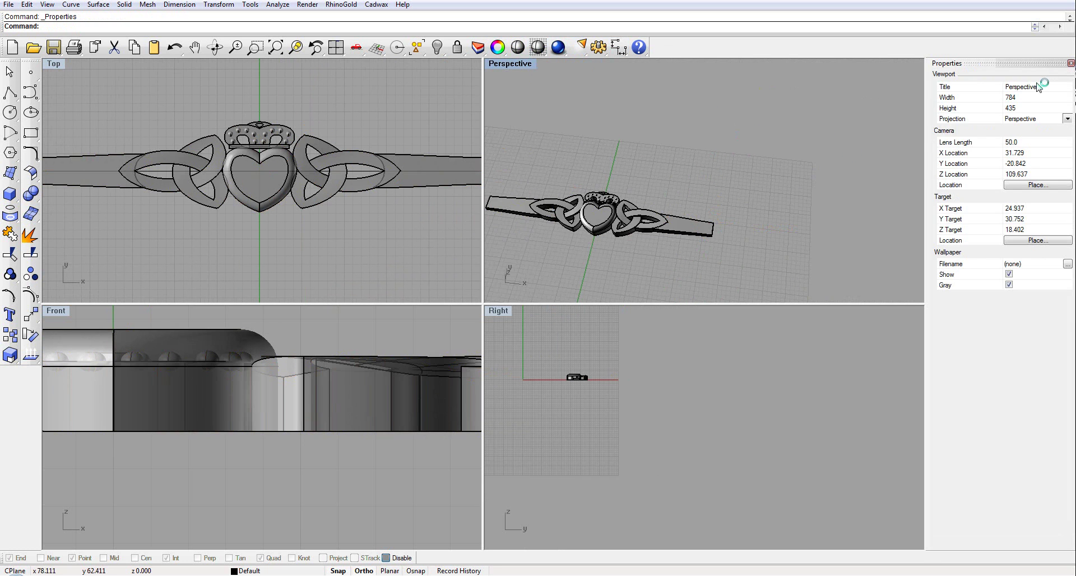
Turn on Layer 01 to show the earlier finished ring and its finger-size circle beside the flat layout.
scroll(280, 445, "down", 6)
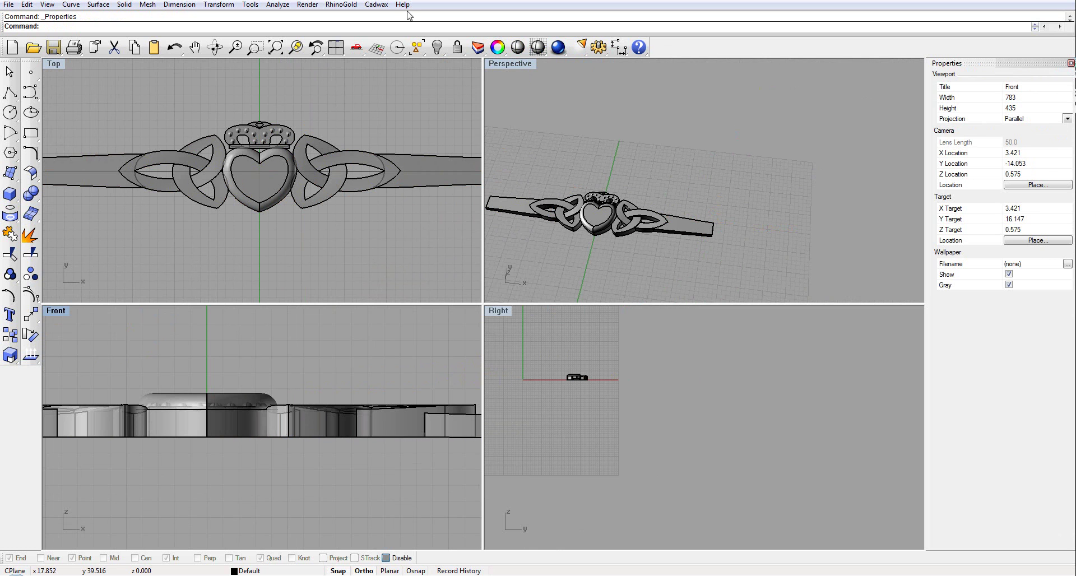
right_click(436, 51)
left_click(436, 51)
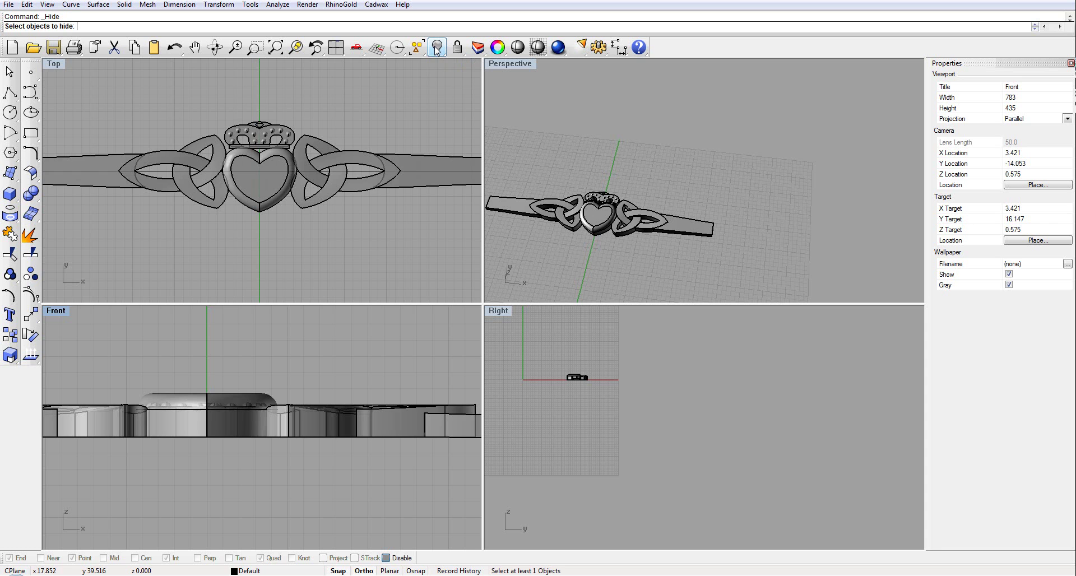
scroll(313, 296, "down", 3)
scroll(309, 317, "down", 3)
right_click_drag(336, 269, 352, 148)
scroll(360, 317, "down", 3)
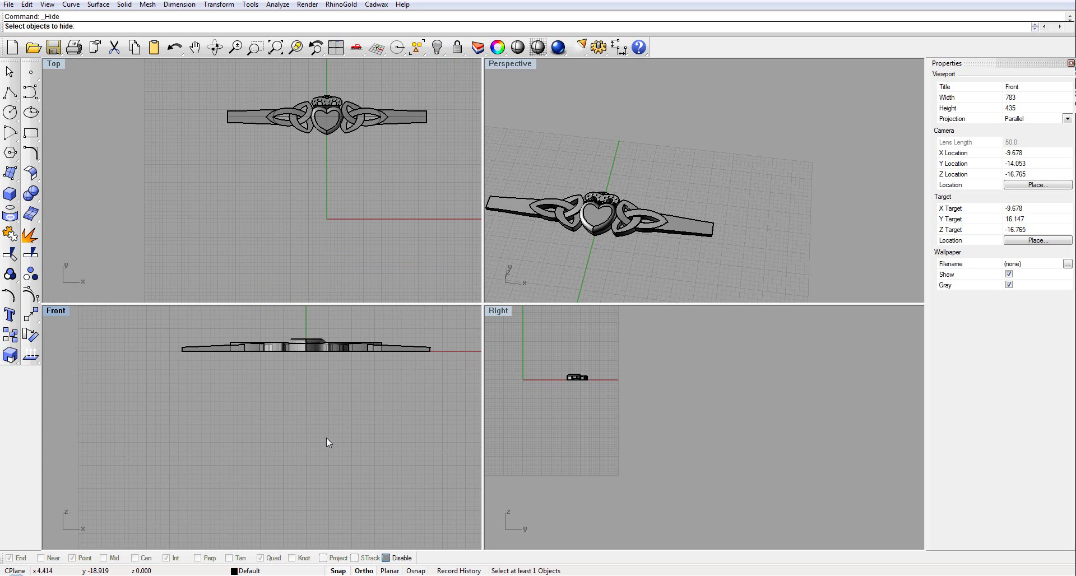
left_click(234, 571)
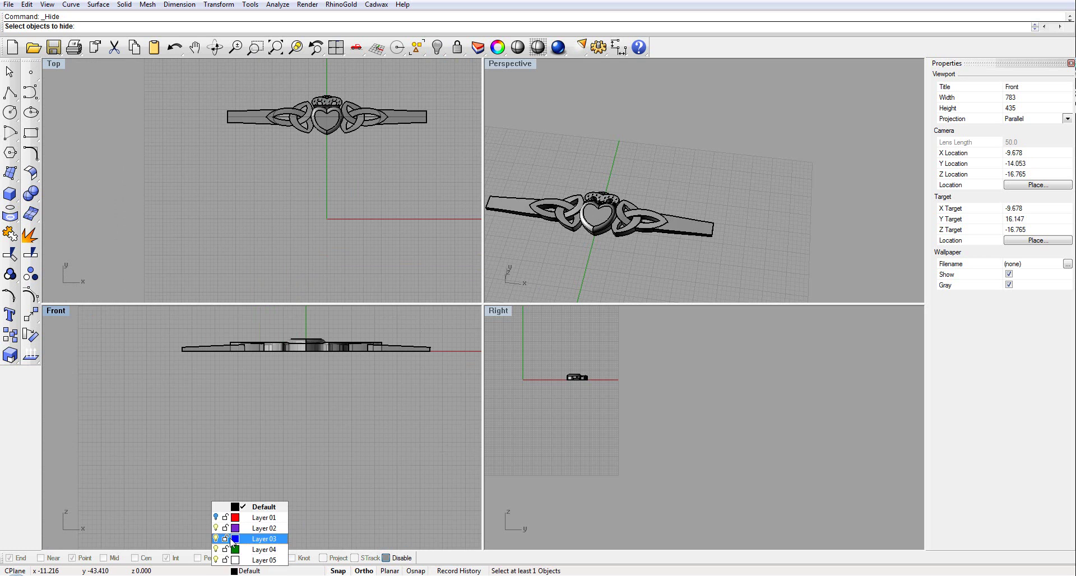
left_click(217, 518)
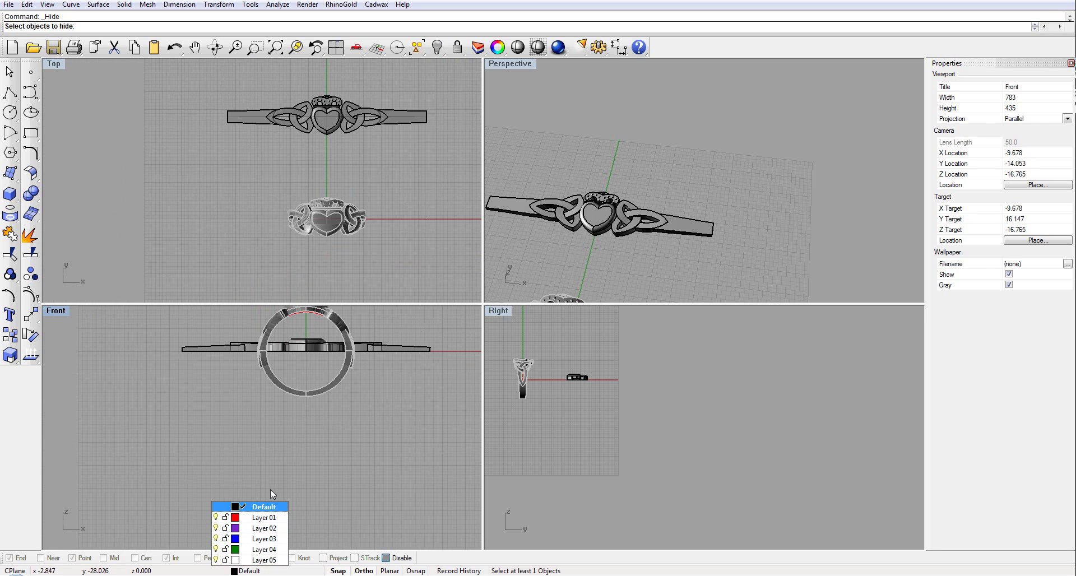
left_click(388, 460)
right_click_drag(420, 425, 419, 426)
scroll(292, 354, "up", 3)
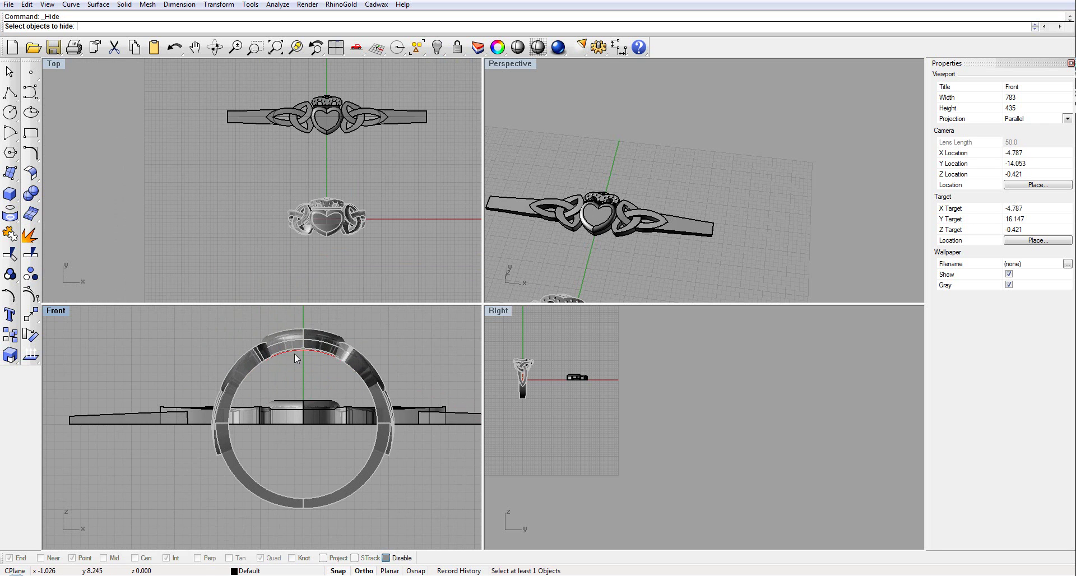
left_click(302, 362)
left_click(321, 380)
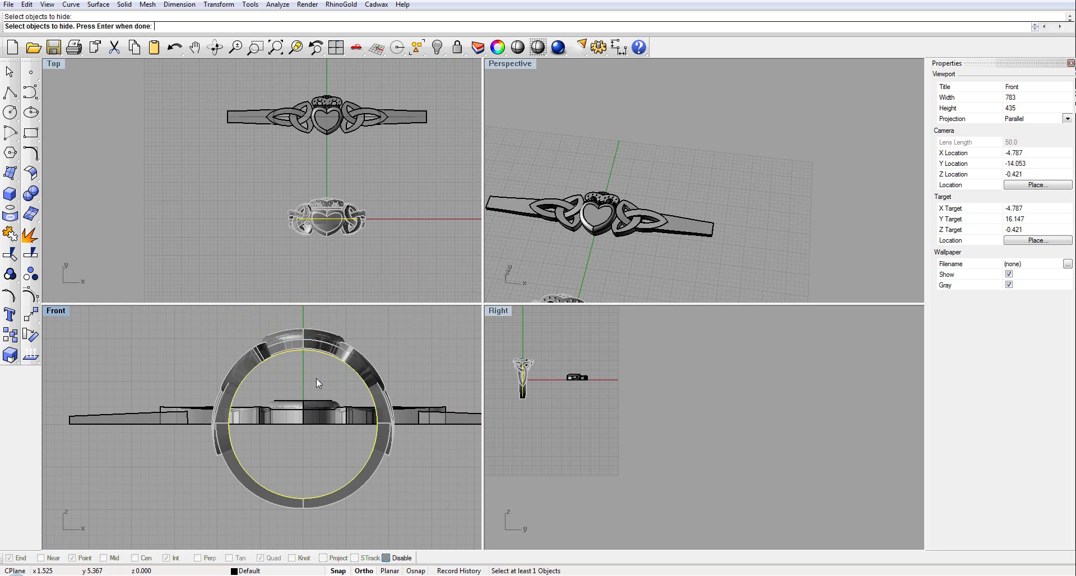
left_click(457, 47)
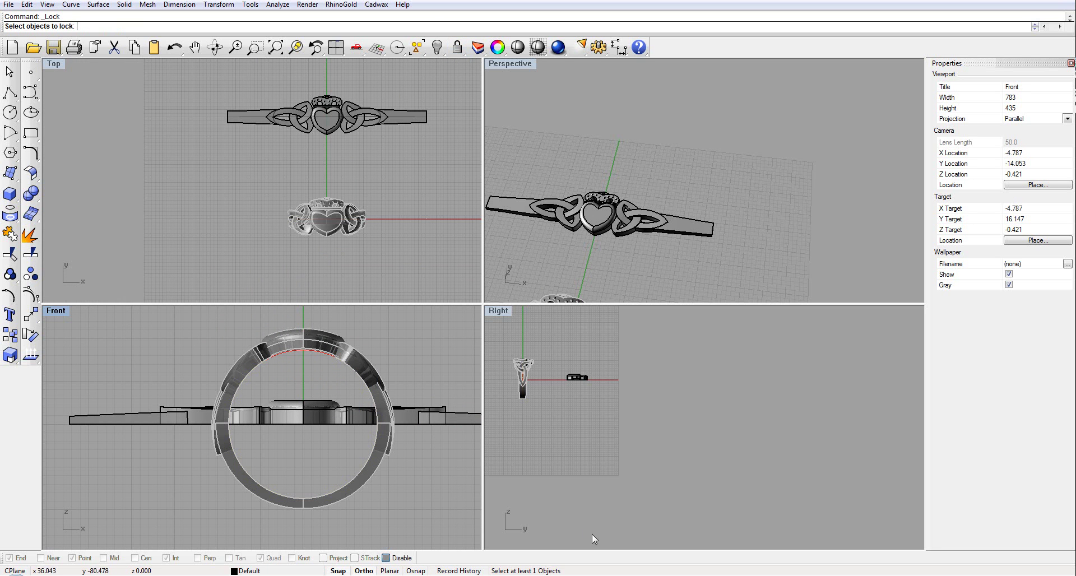
left_click_drag(507, 340, 542, 414)
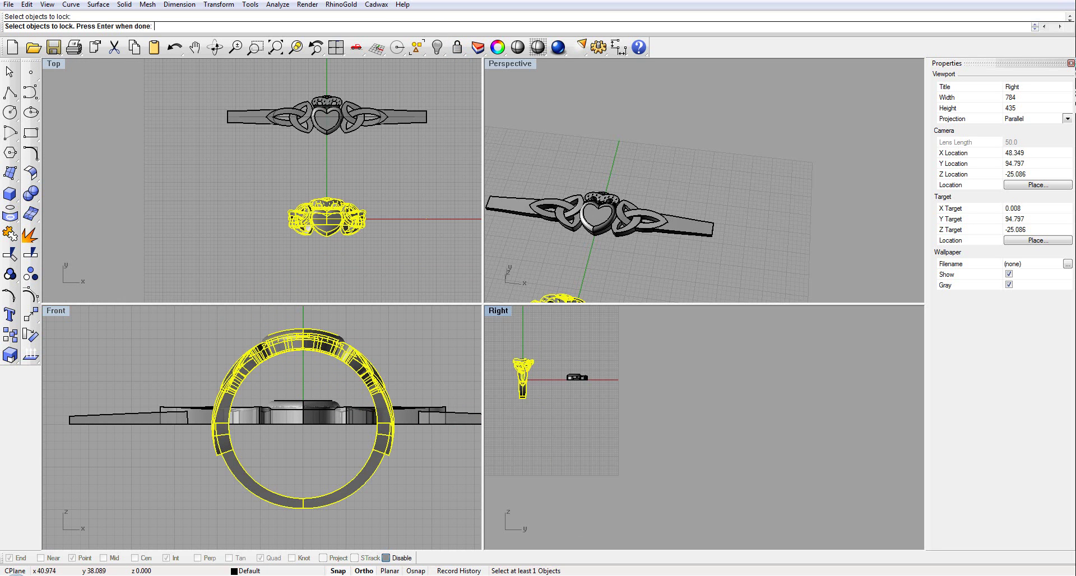
left_click(437, 47)
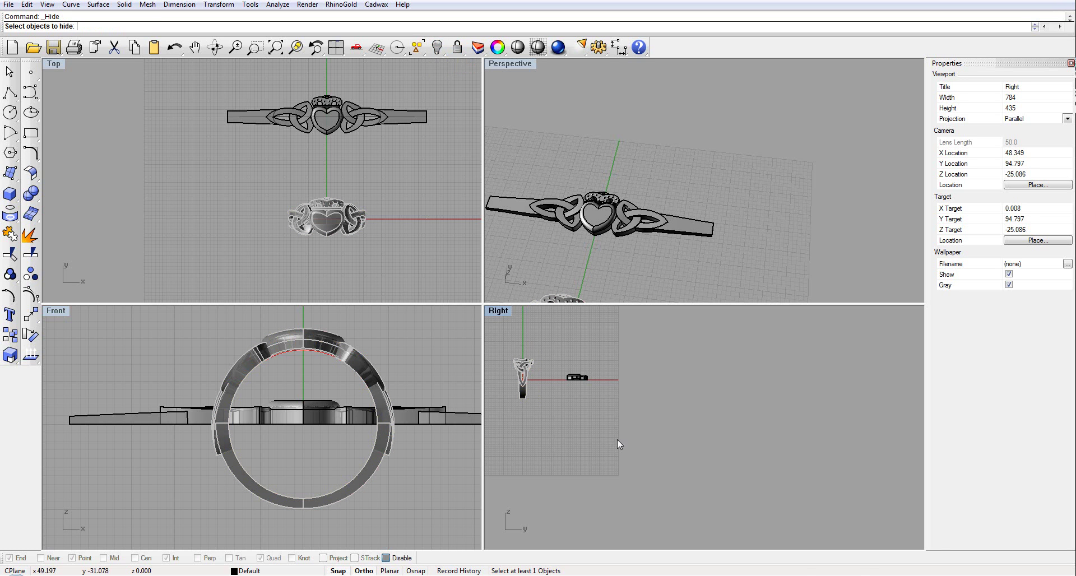
key("Escape")
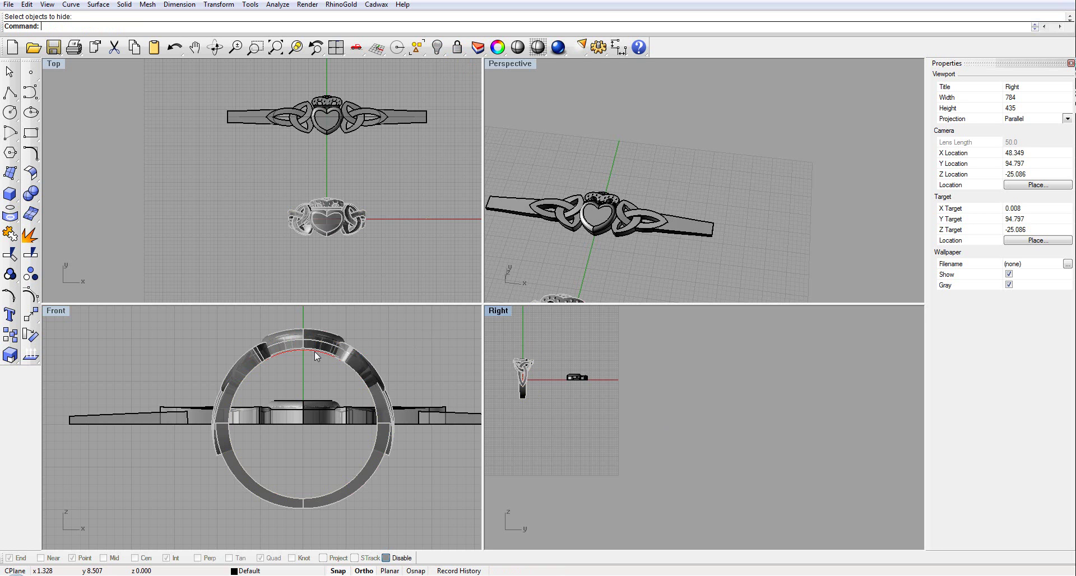
left_click(314, 351)
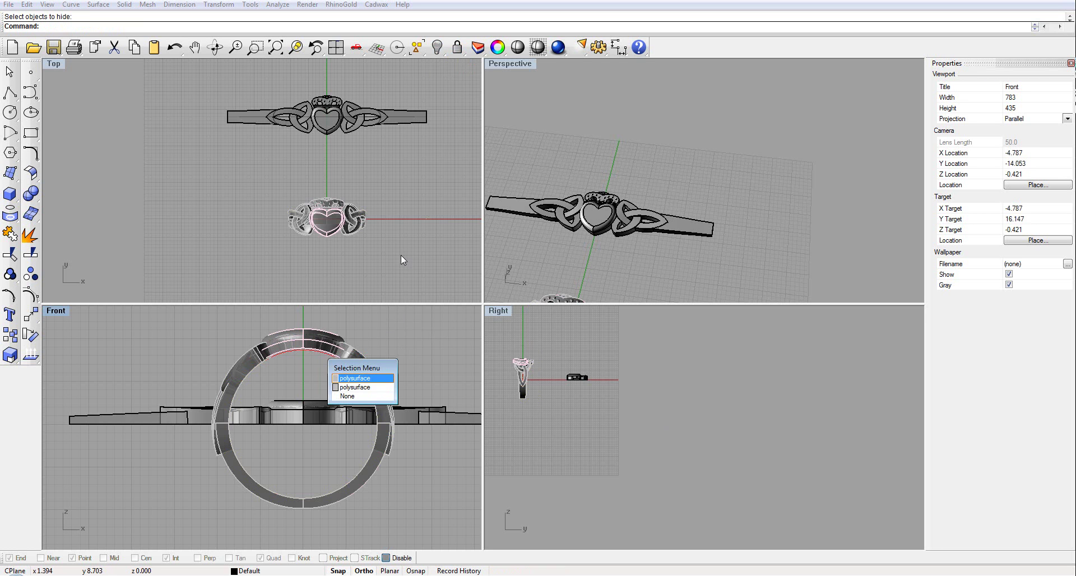
left_click(401, 261)
left_click(542, 399)
key("ctrl+a")
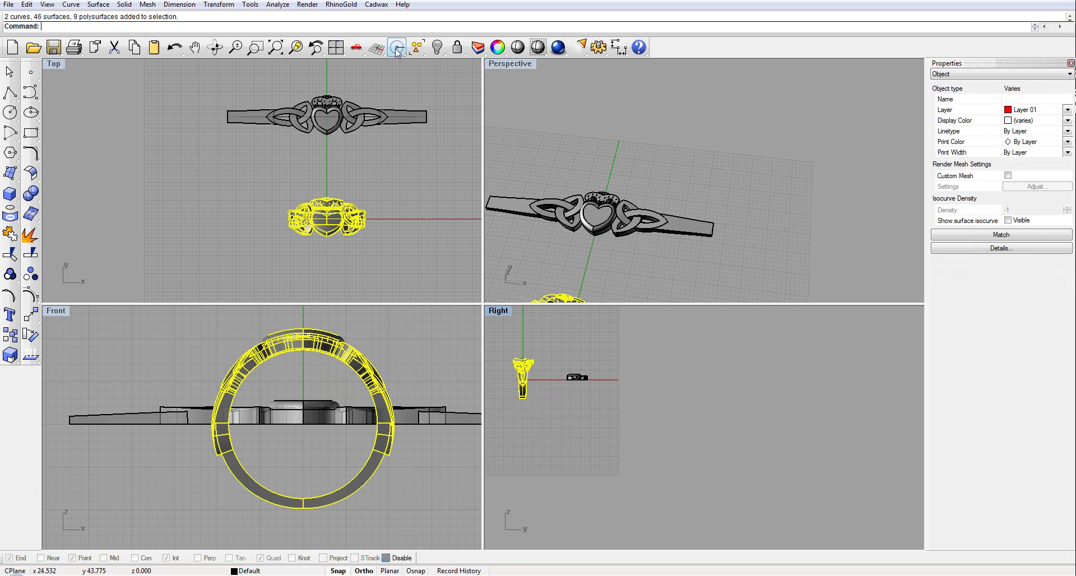
left_click(438, 49)
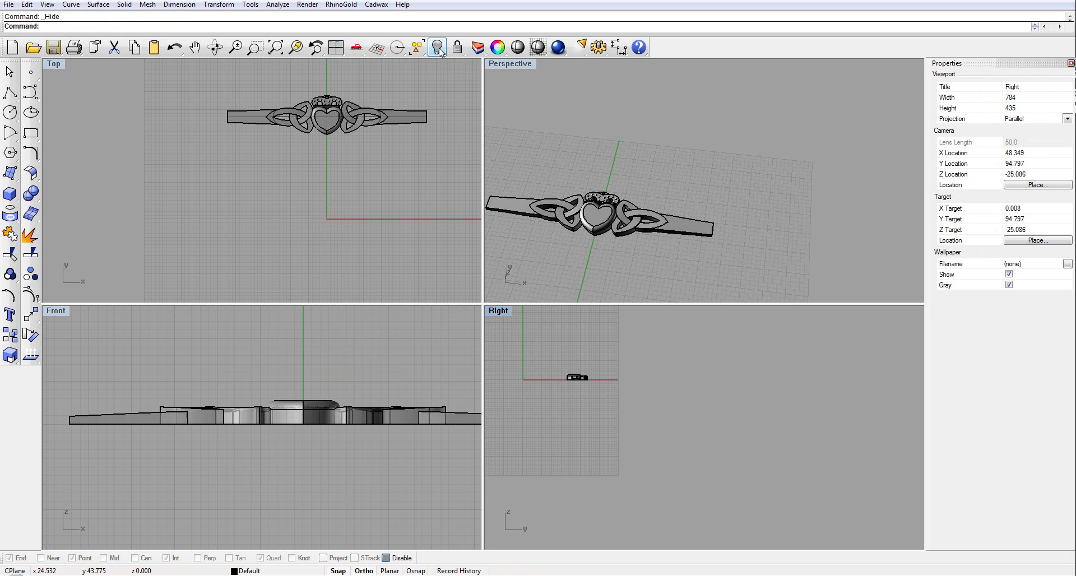
right_click(438, 48)
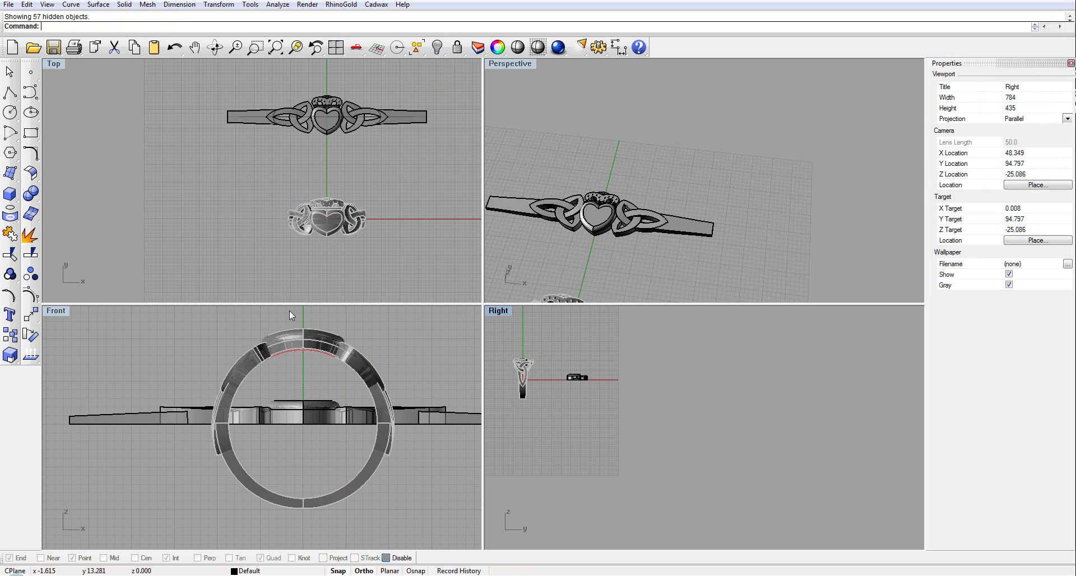
Isolate the finger-size circle on Layer 01 by locking it while hiding the earlier finished ring, and unlock it again.
left_click(314, 350)
left_click(337, 382)
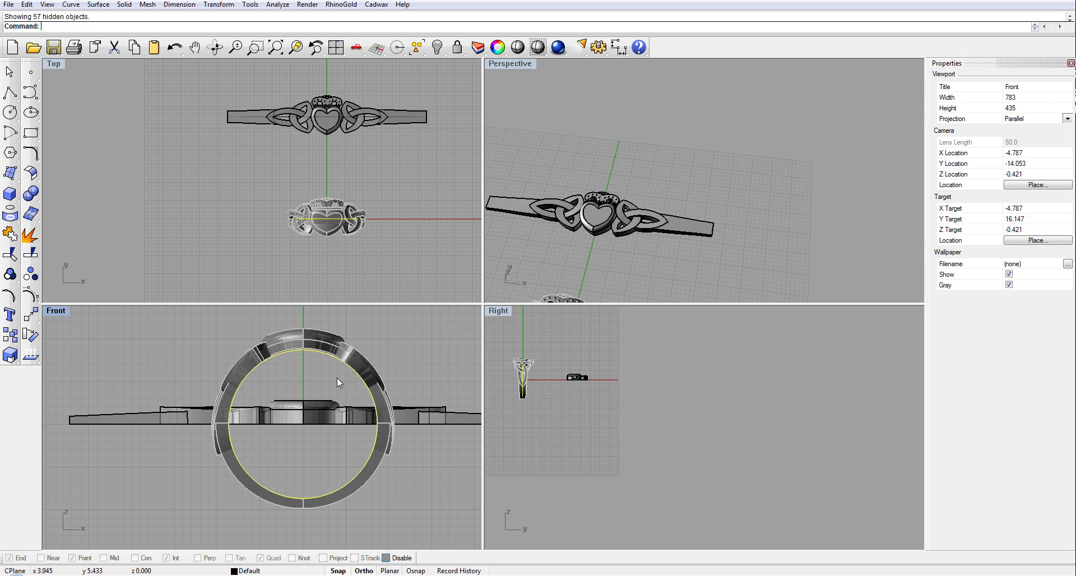
left_click(457, 48)
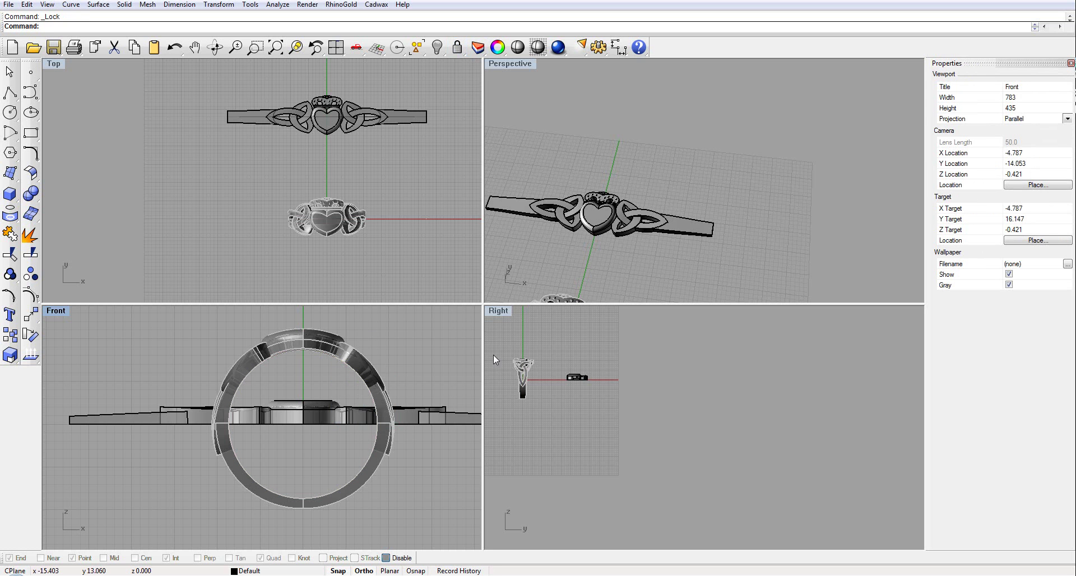
left_click_drag(505, 342, 543, 422)
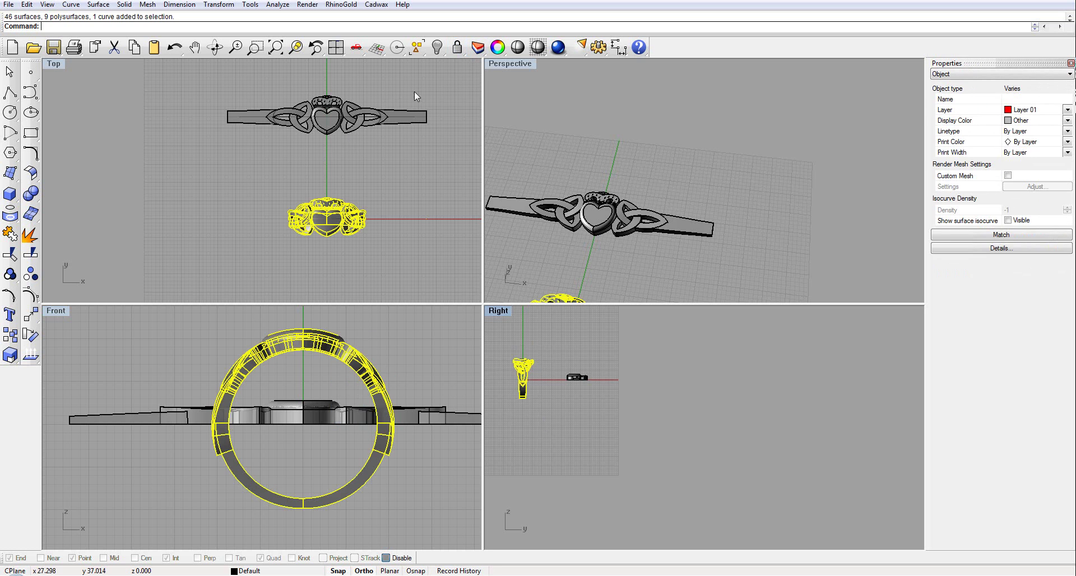
left_click(438, 49)
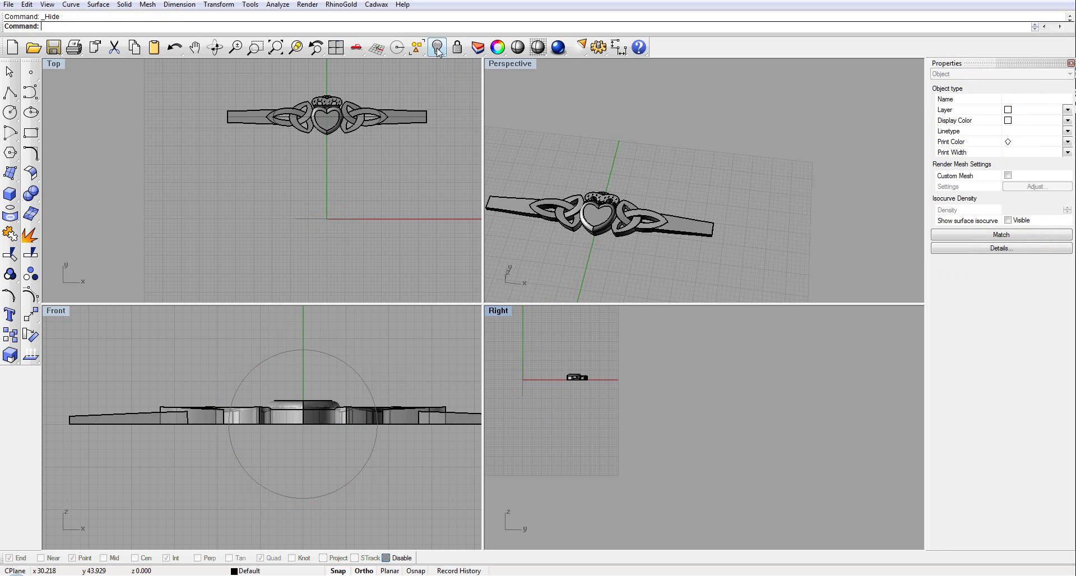
right_click(452, 50)
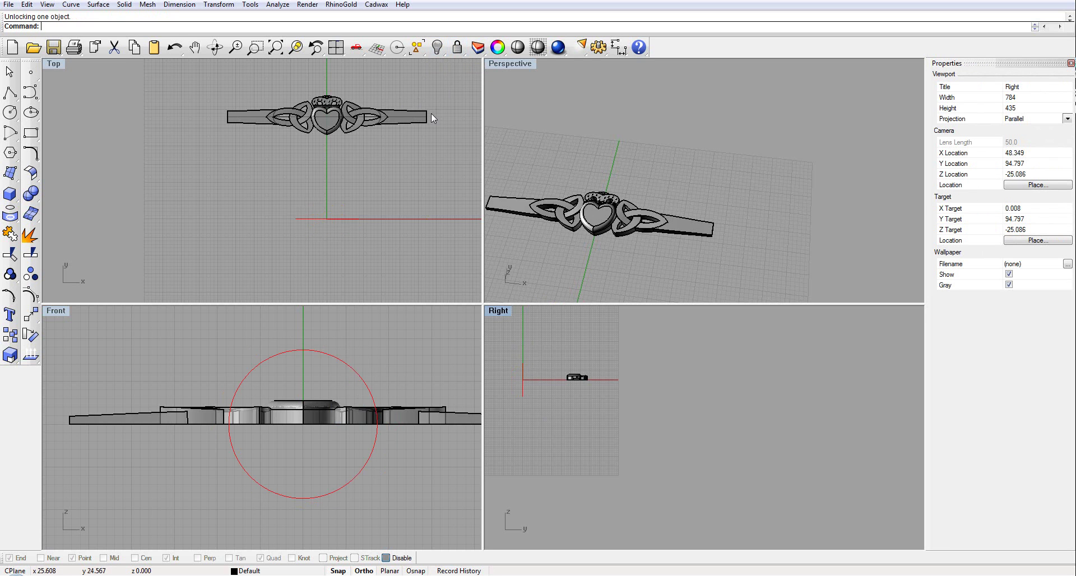
left_click(1070, 62)
Flow a copy of the whole flat ring along the finger-size circle, using the layout's centre line as base curve, without stretch.
right_click_drag(429, 167, 388, 146)
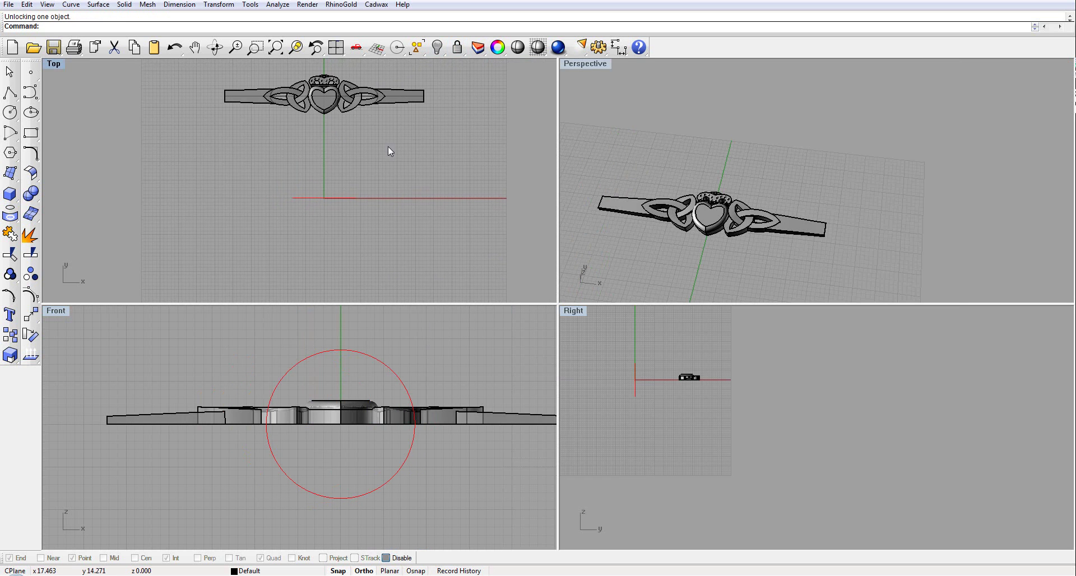
left_click(26, 315)
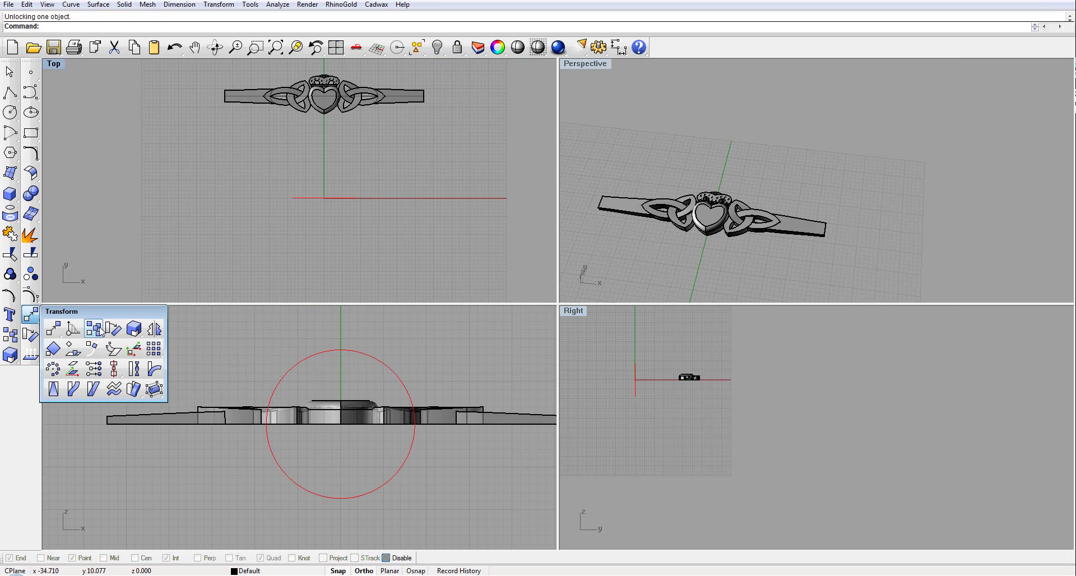
left_click_drag(102, 312, 123, 306)
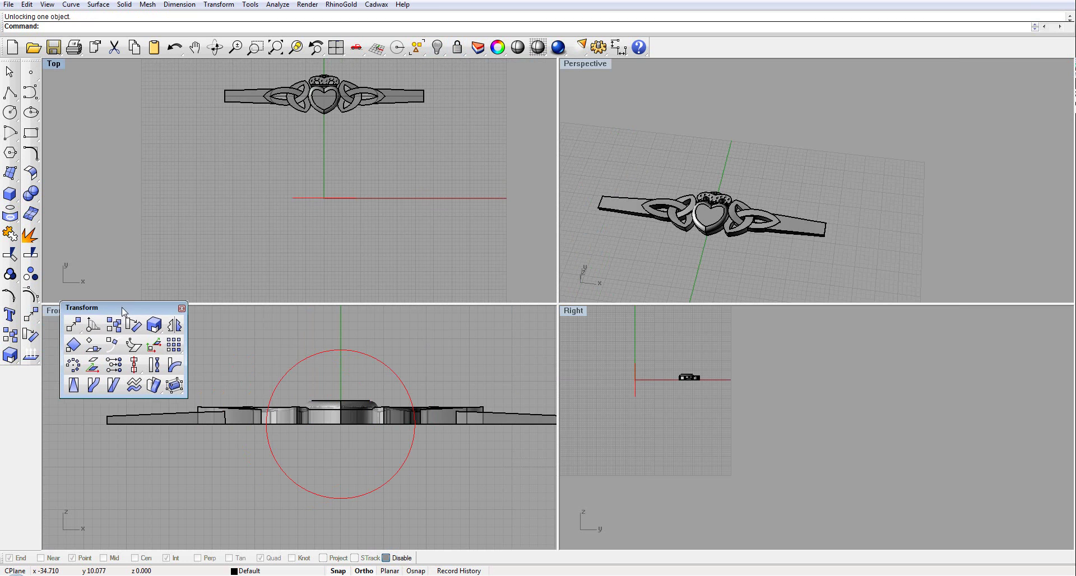
left_click(96, 387)
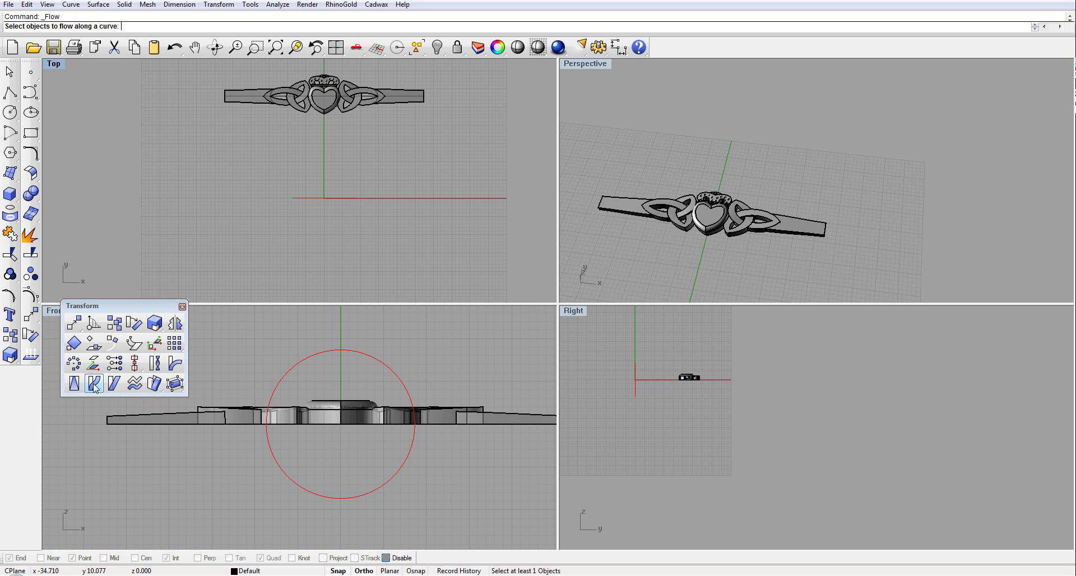
right_click_drag(238, 115, 234, 178)
left_click_drag(197, 104, 389, 217)
left_click_drag(301, 105, 456, 196)
key("Return")
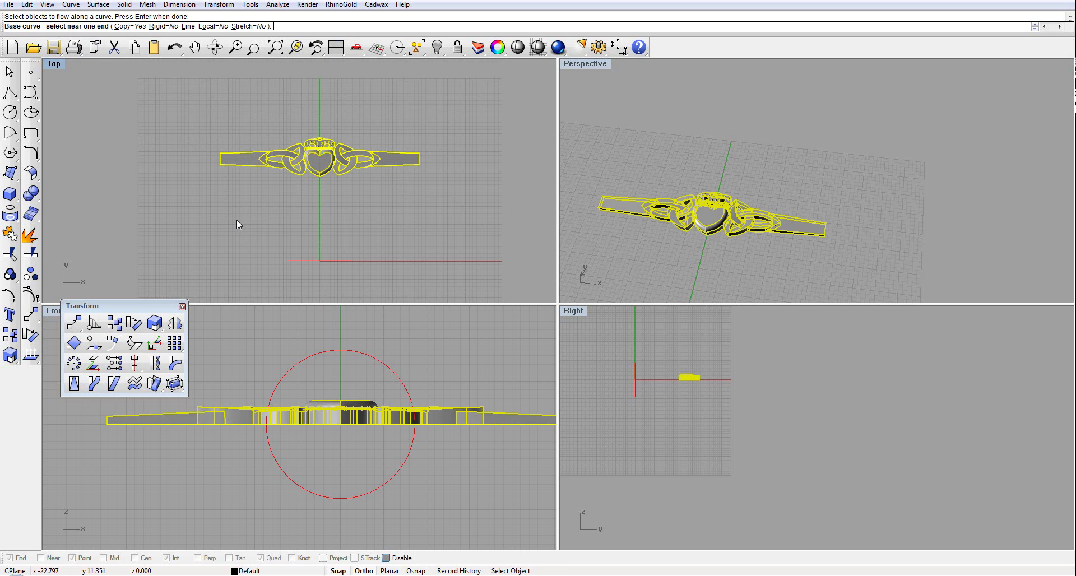
left_click(408, 159)
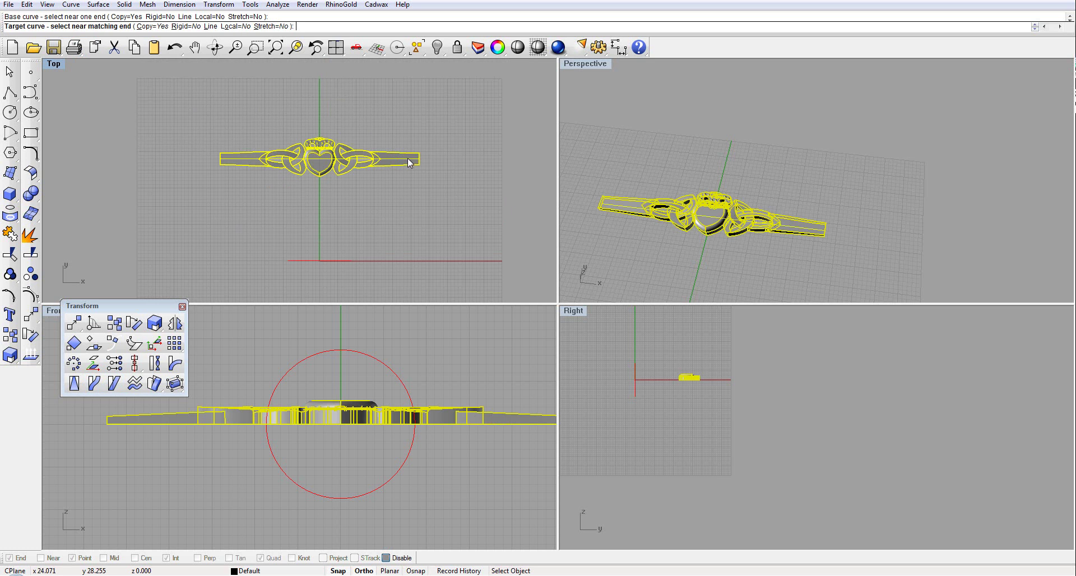
left_click(367, 494)
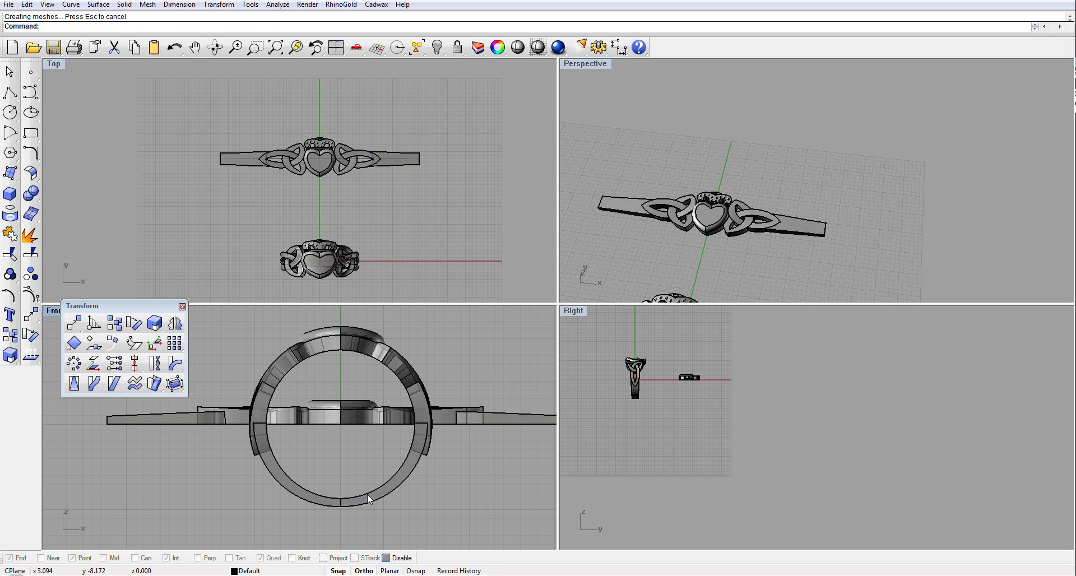
Highlight the finger-size circle and examine how the wrapped ring's inner surface and shank joints fit around it in the Front view.
left_click(380, 368)
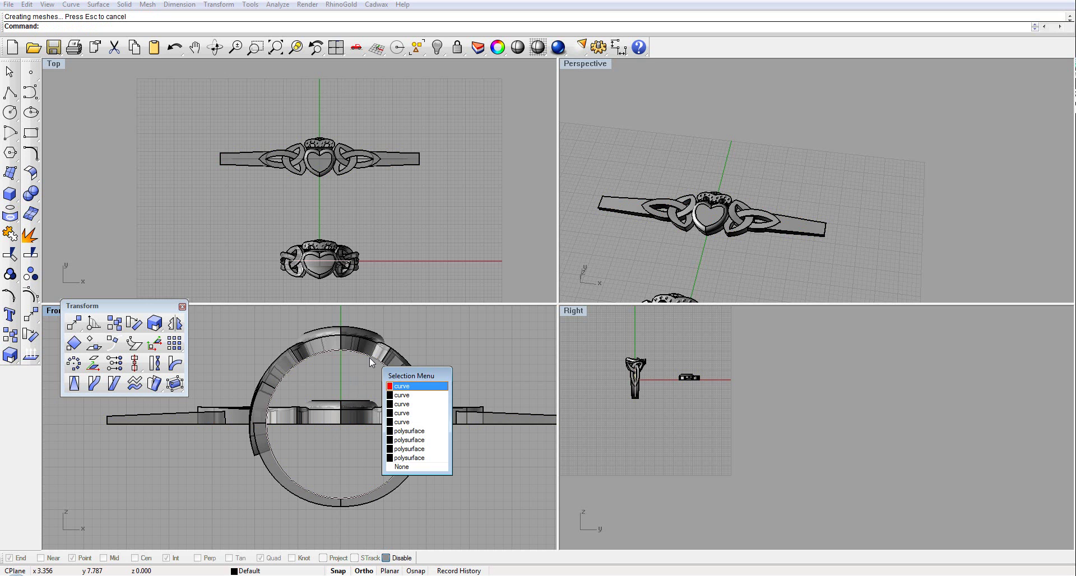
left_click(390, 387)
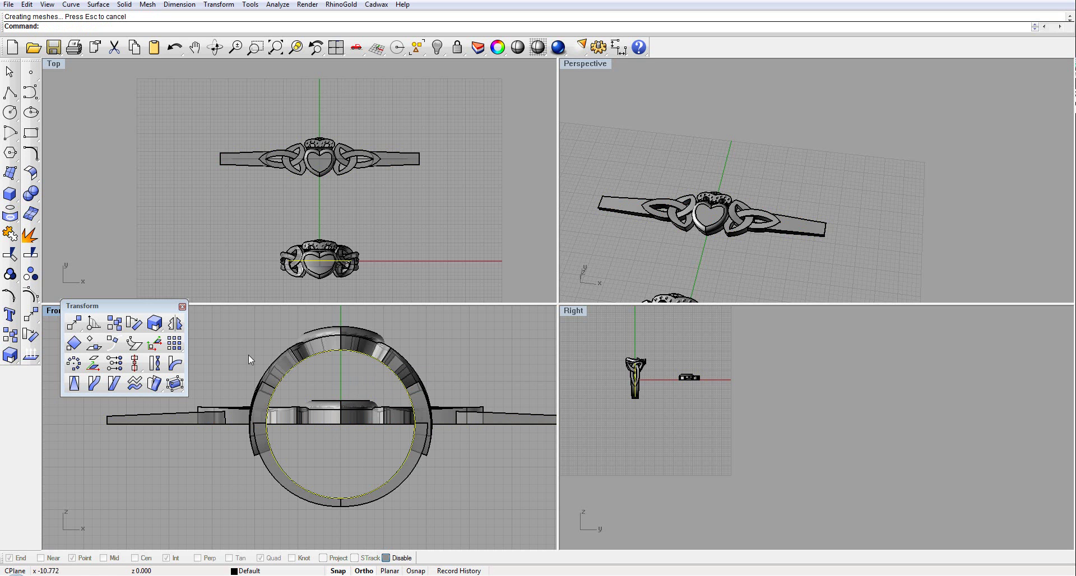
left_click(182, 306)
scroll(332, 371, "up", 4)
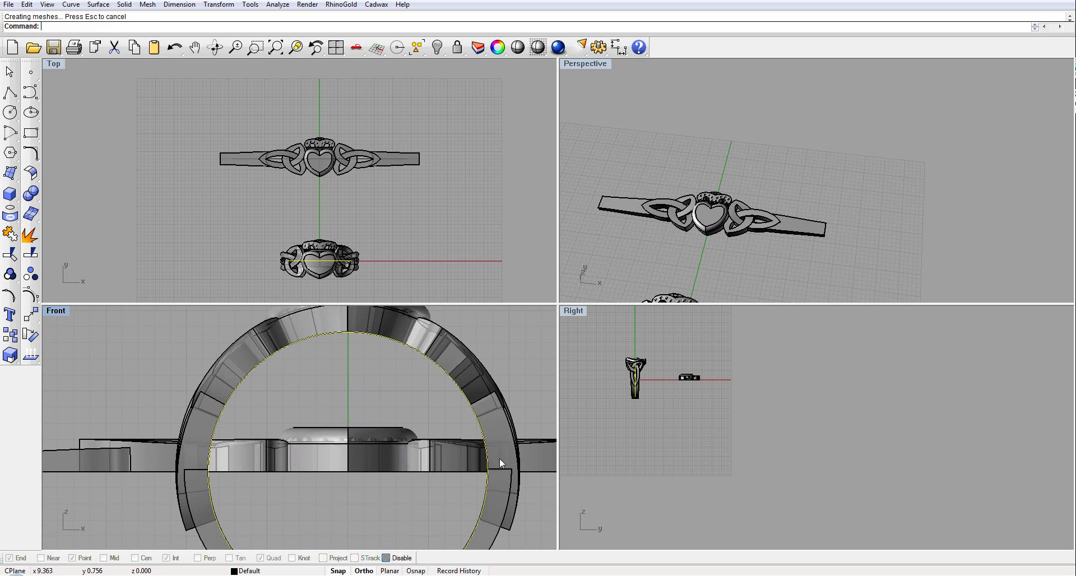
scroll(405, 404, "down", 4)
left_click(426, 205)
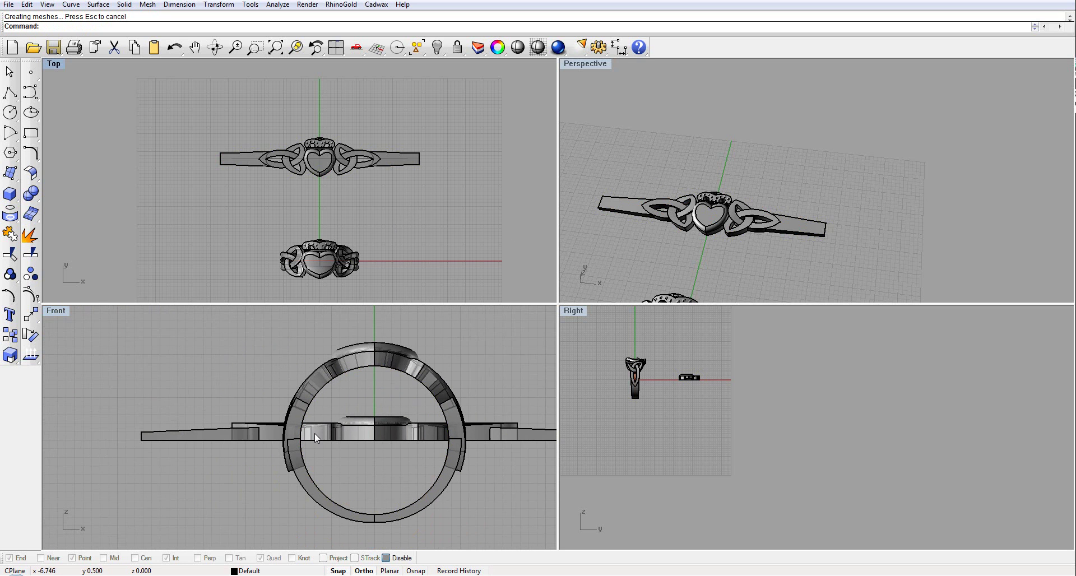
Maximize the Perspective view and hide the whole flat ring layout and the finger-size circle, keeping only the wrapped ring.
double_click(572, 64)
scroll(516, 231, "down", 3)
scroll(399, 436, "up", 3)
right_click_drag(399, 436, 483, 345)
scroll(488, 342, "down", 4)
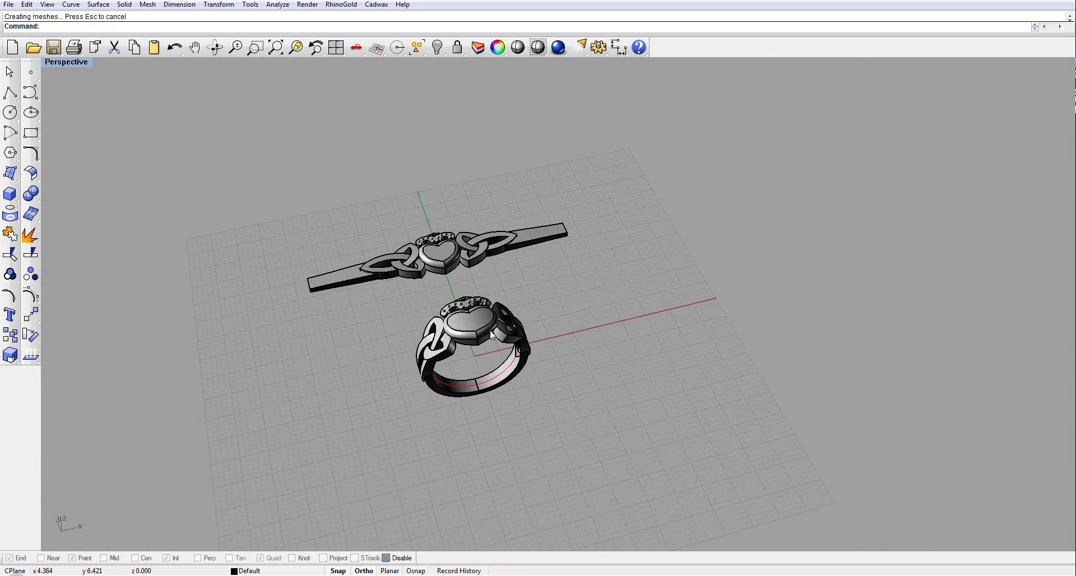
left_click_drag(255, 213, 595, 277)
left_click(457, 48)
left_click_drag(241, 236, 432, 298)
left_click(438, 48)
left_click(477, 249)
left_click(438, 48)
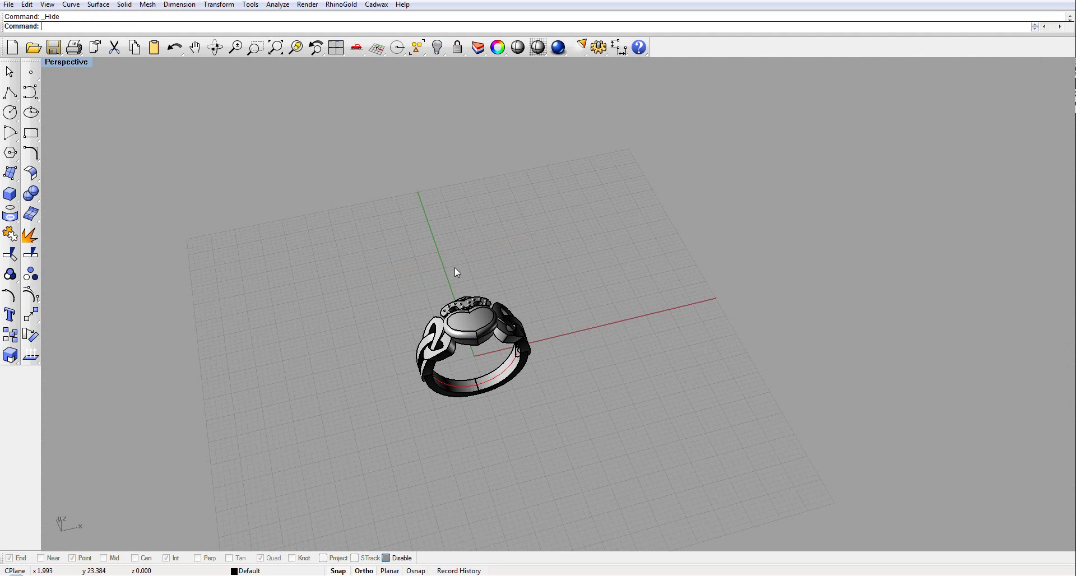
left_click(470, 391)
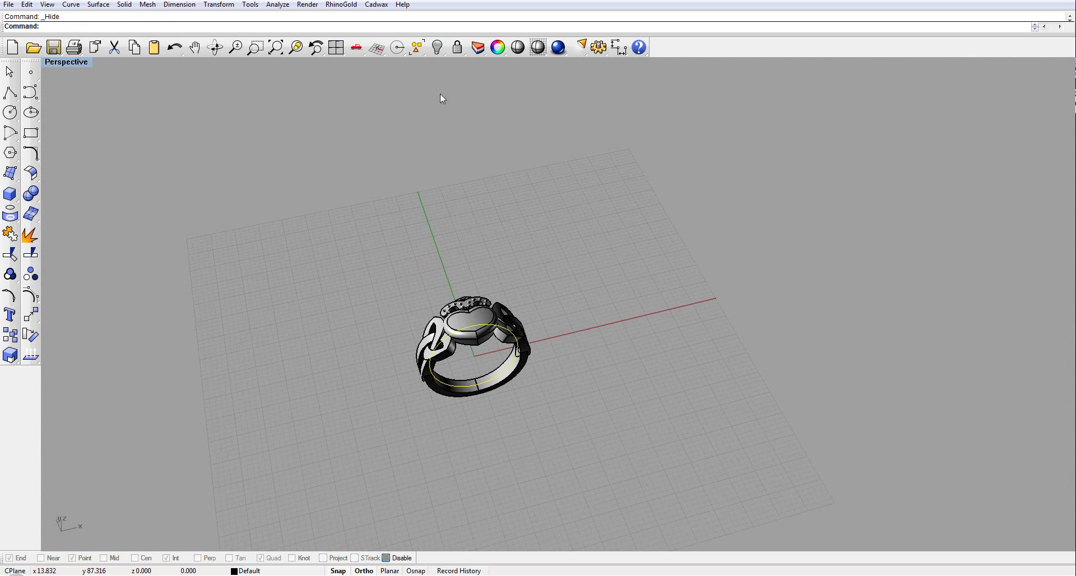
left_click(438, 48)
Set the Perspective view to Rendered display and examine the wrapped ring's knots, shank, heart and crown from the side and front.
scroll(502, 345, "up", 5)
right_click_drag(502, 345, 367, 283)
left_click(66, 62)
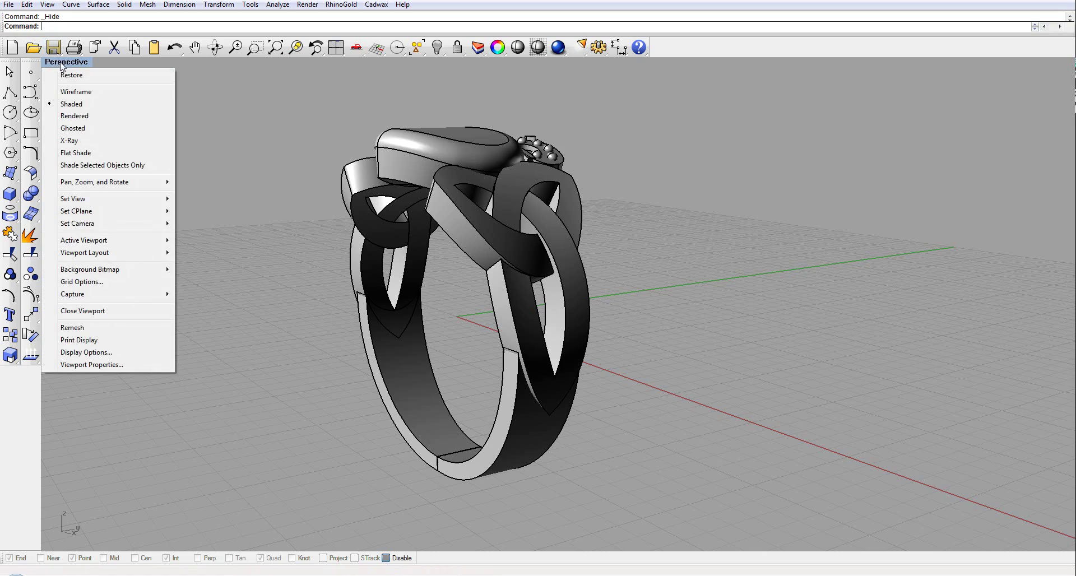
left_click(74, 115)
right_click_drag(266, 170, 400, 320)
scroll(455, 331, "up", 5)
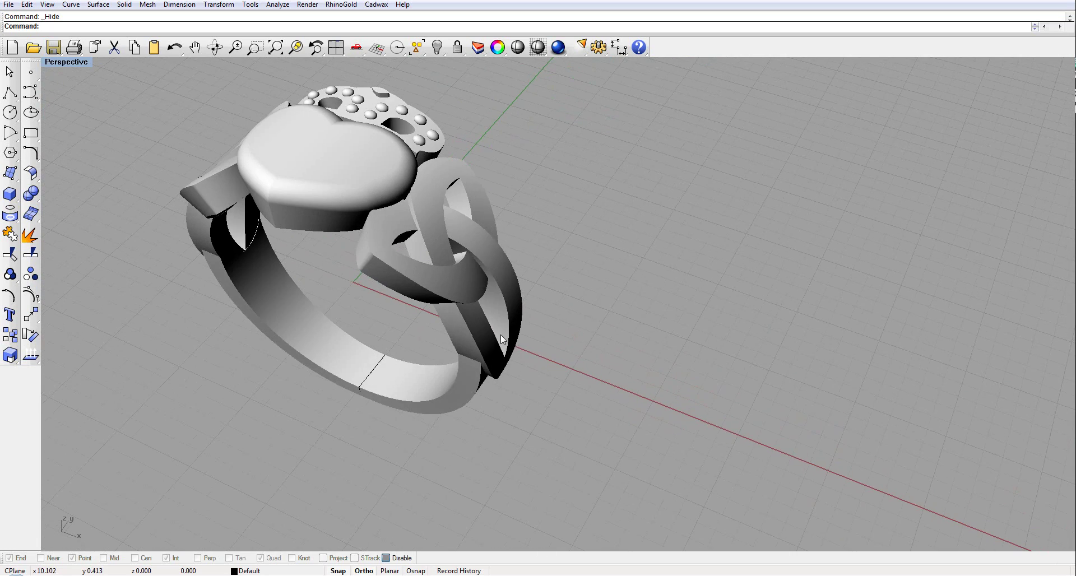
scroll(499, 334, "down", 5)
right_click_drag(500, 334, 497, 293)
scroll(505, 286, "up", 5)
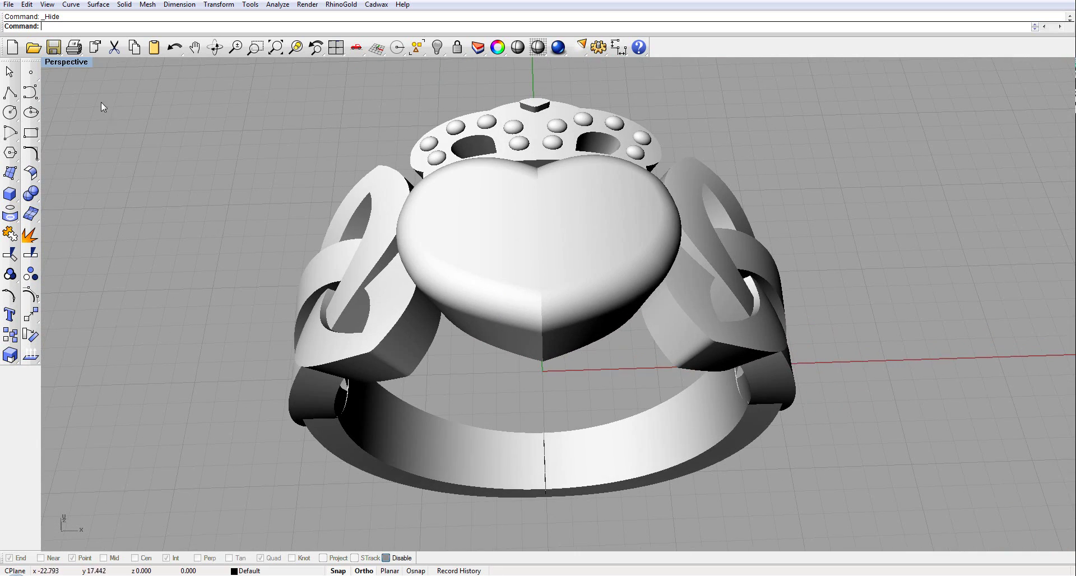
Return the Perspective view to Shaded display with the whole wrapped ring in view.
left_click(73, 63)
left_click(76, 99)
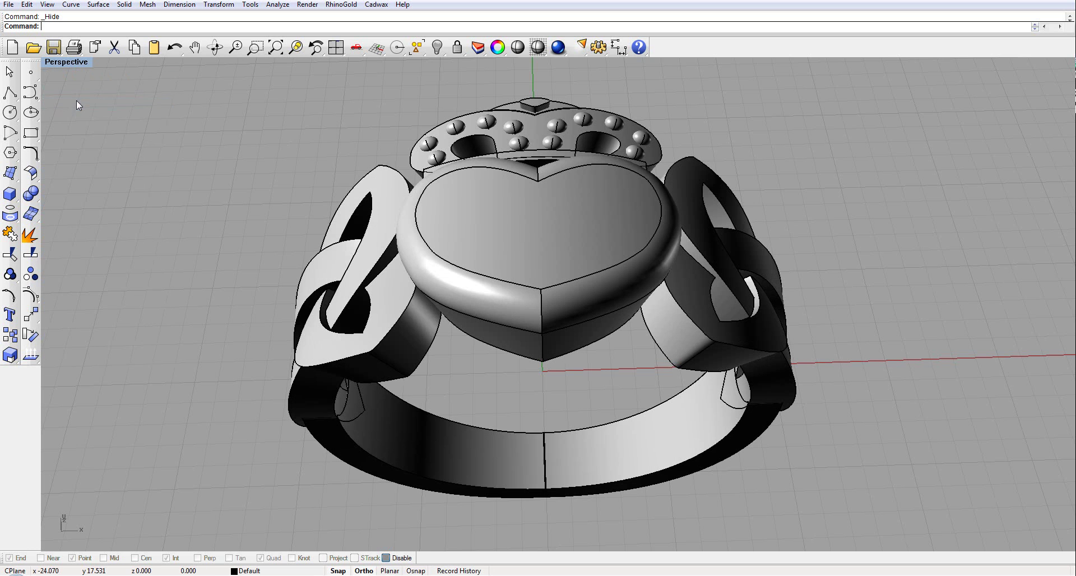
scroll(185, 159, "down", 2)
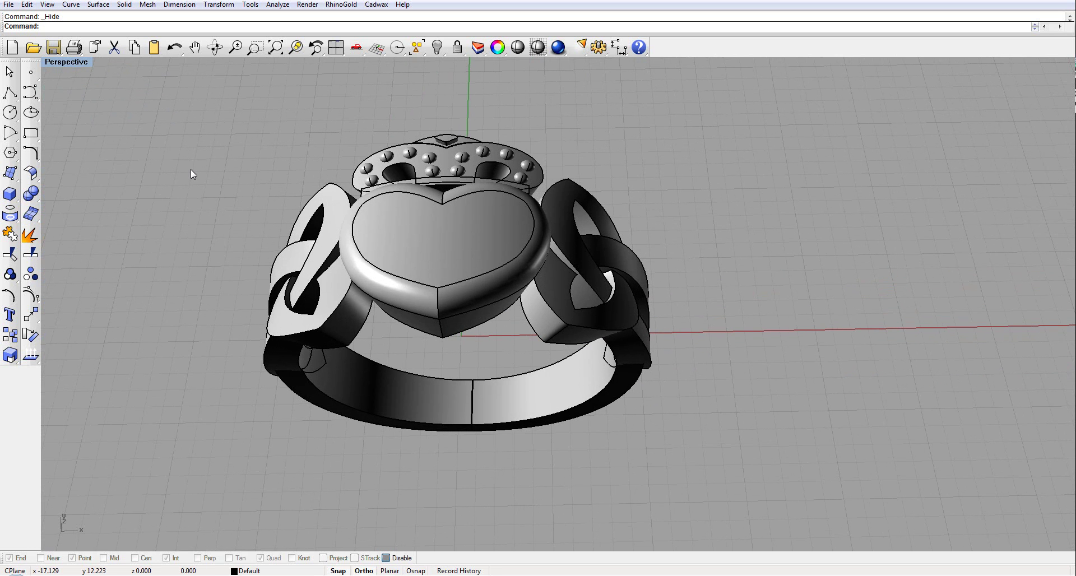